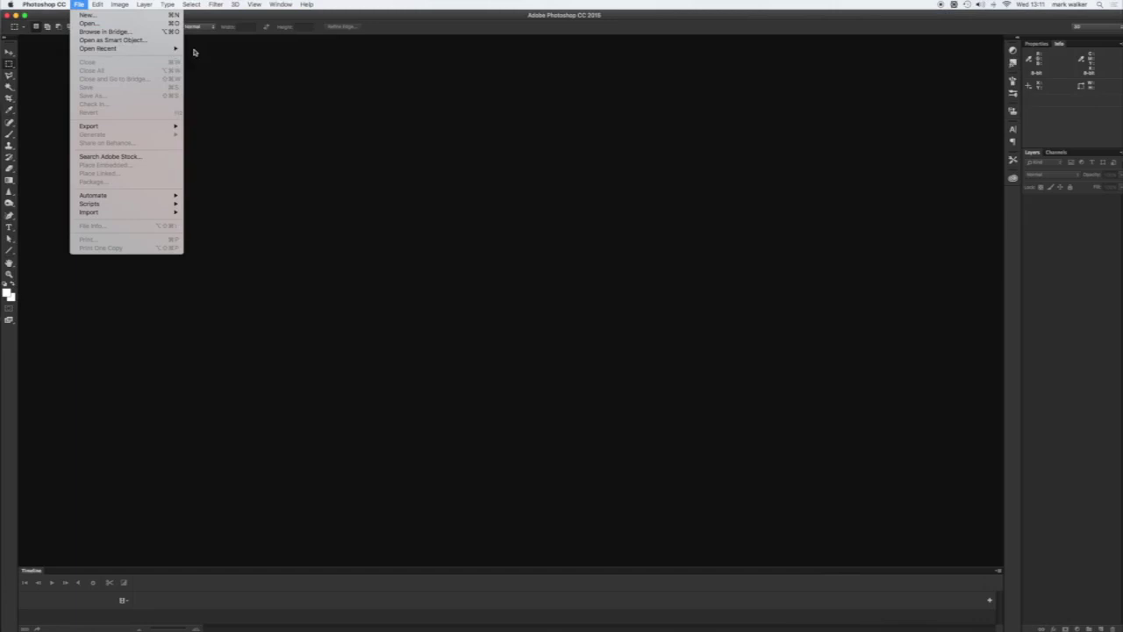
Open the recent raw file DSC_6076.NEF and inspect the model's jacket and face at 100% and 200%
left_click(196, 57)
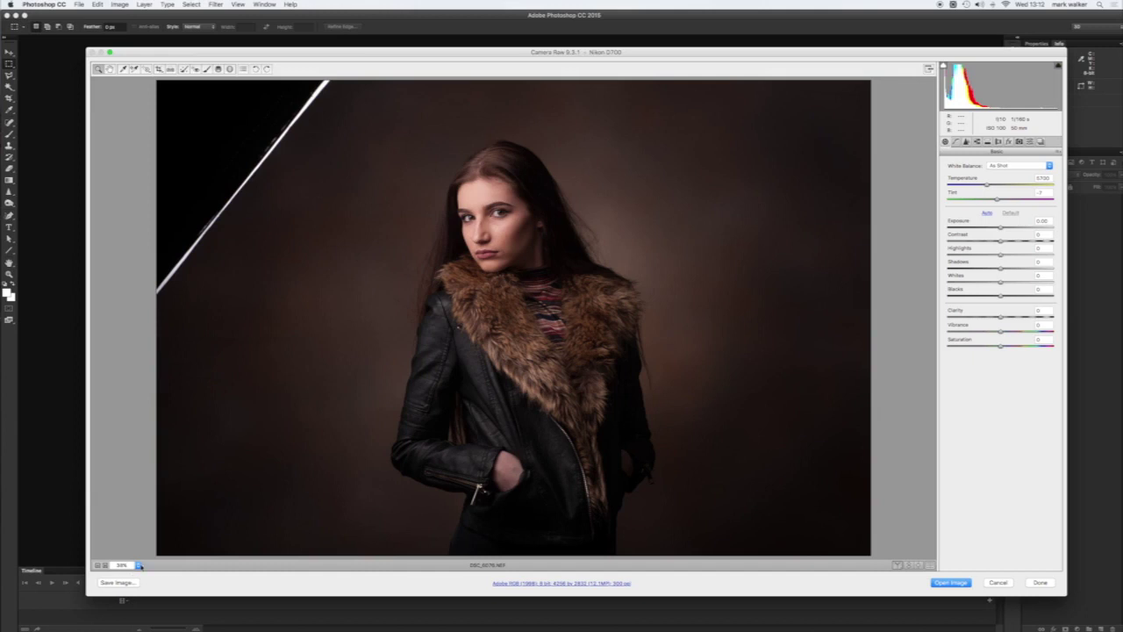
left_click(138, 565)
left_click(154, 550)
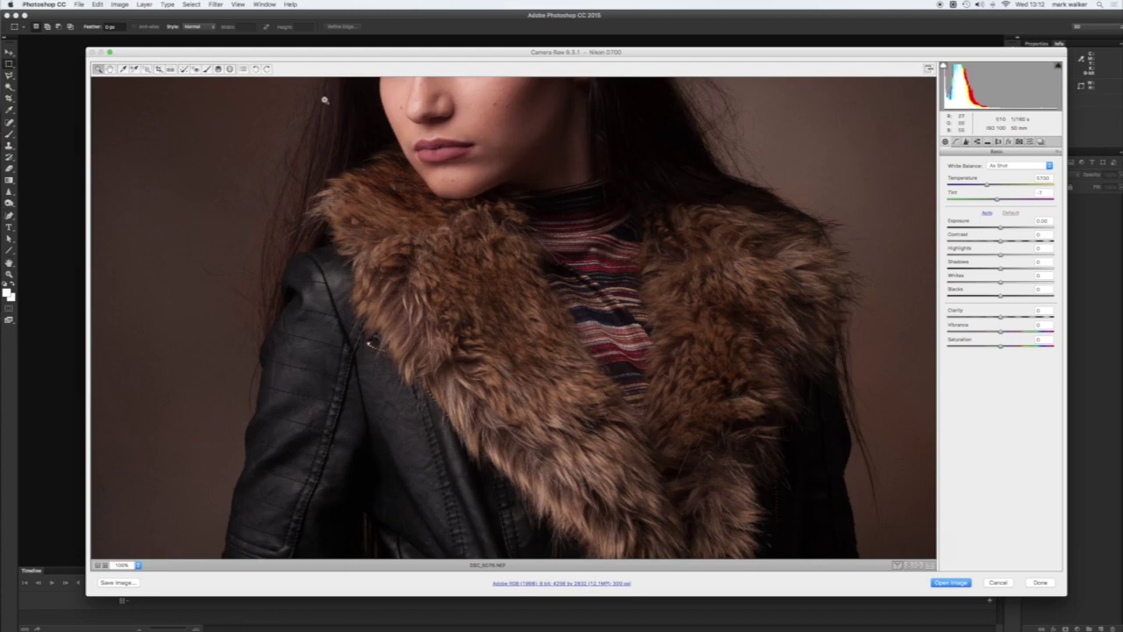
left_click_drag(388, 146, 445, 418)
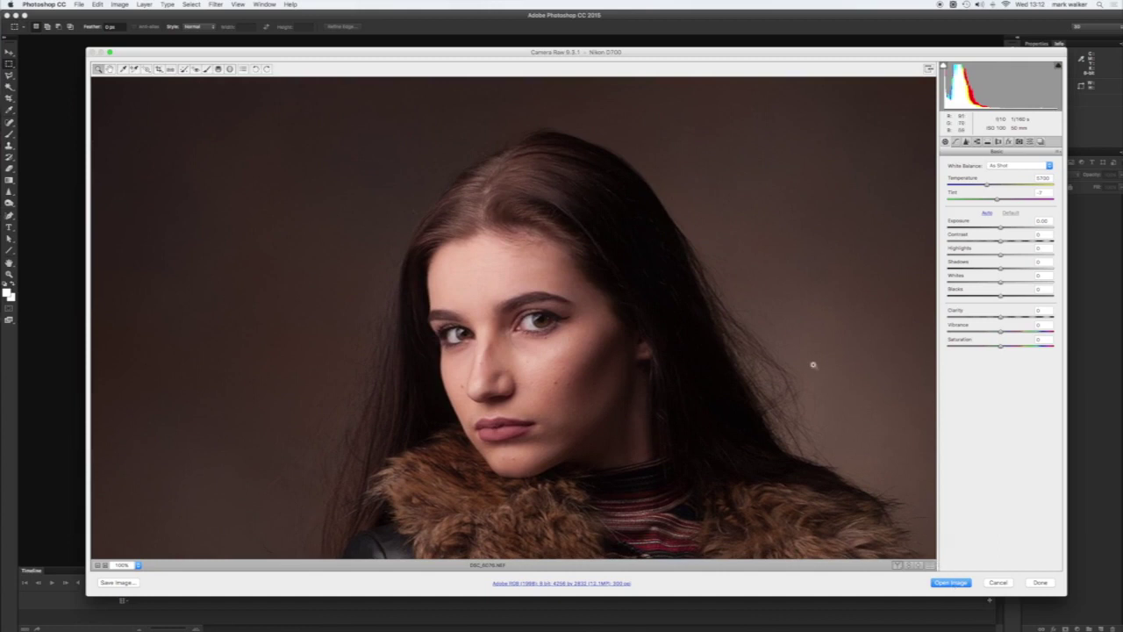
left_click(138, 565)
left_click(150, 543)
left_click(105, 565)
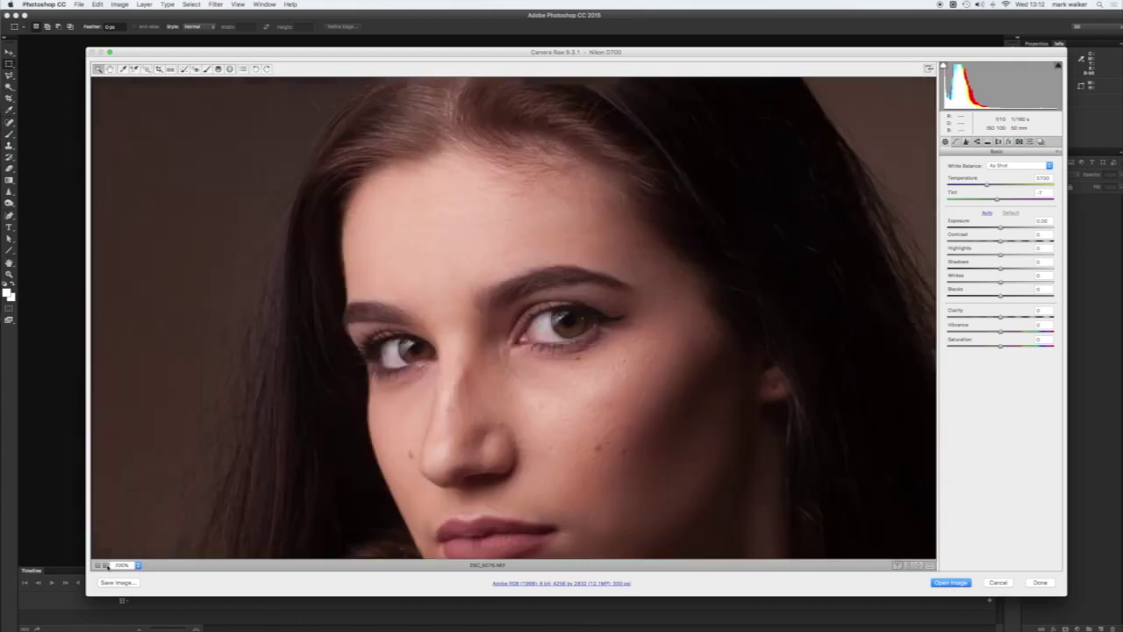
left_click(138, 565)
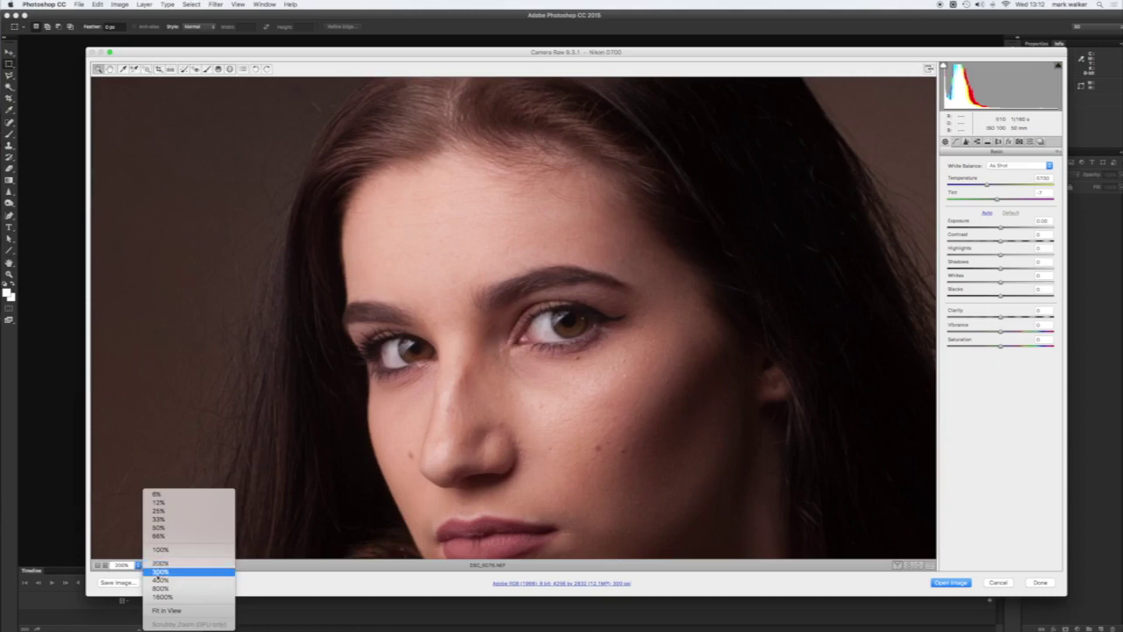
left_click(168, 610)
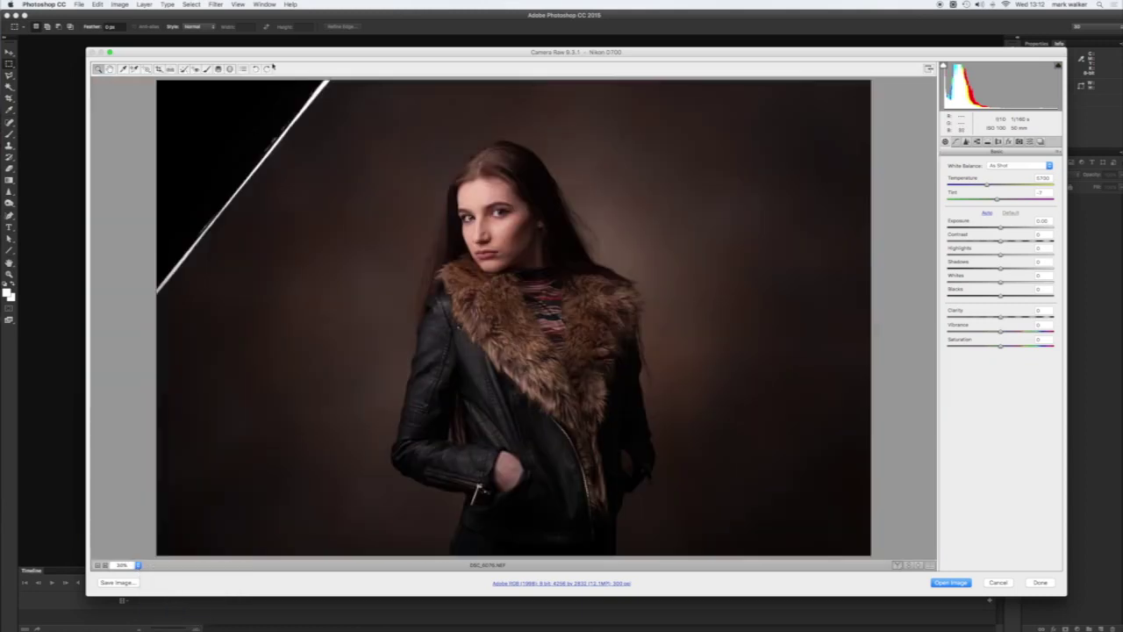
Place one Adjustment Brush spot on the backdrop beside the model with a size 2 brush and open the raw image in Photoshop
left_click(207, 70)
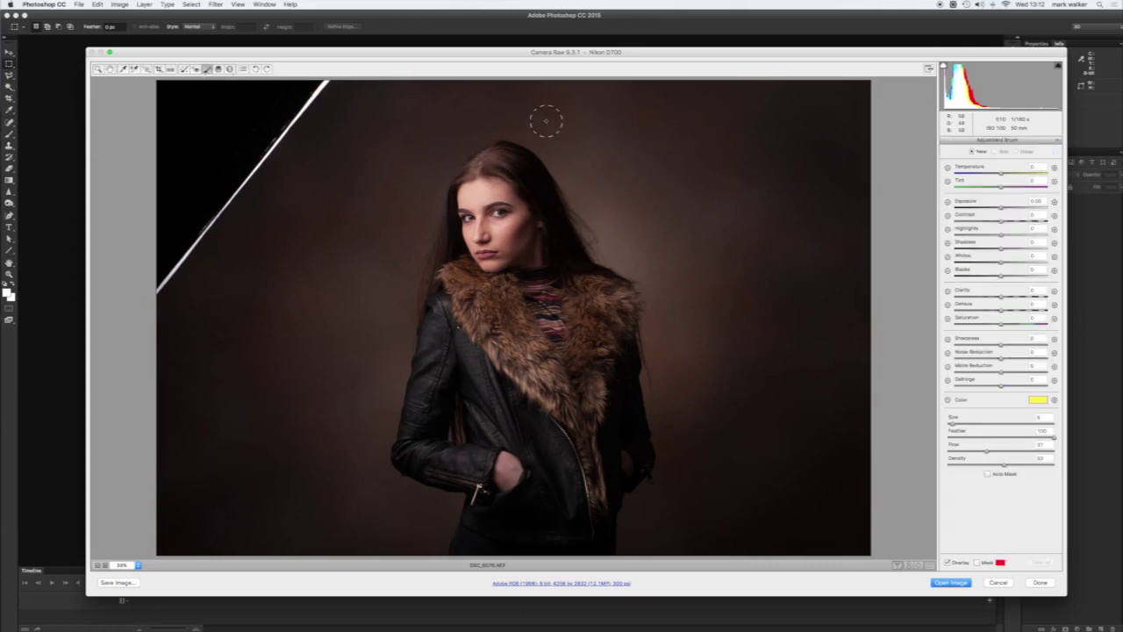
key("bracketleft")
key("bracketleft")
key("bracketleft")
left_click(730, 313)
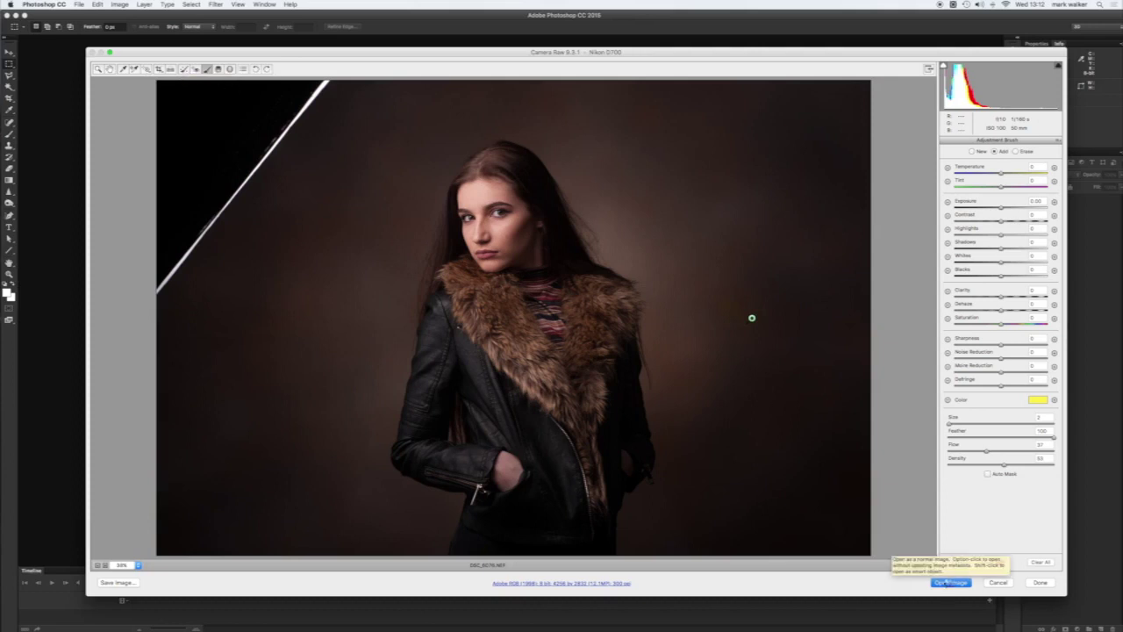
left_click(950, 583)
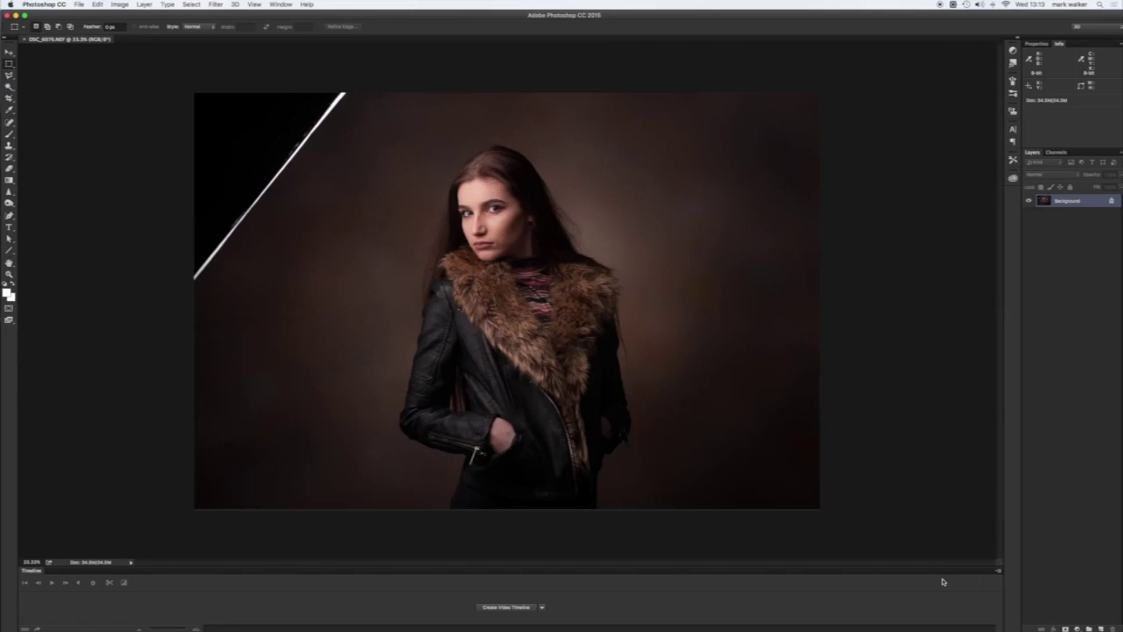
Choose the Brush tool and set the foreground colour to bright red
left_click(9, 134)
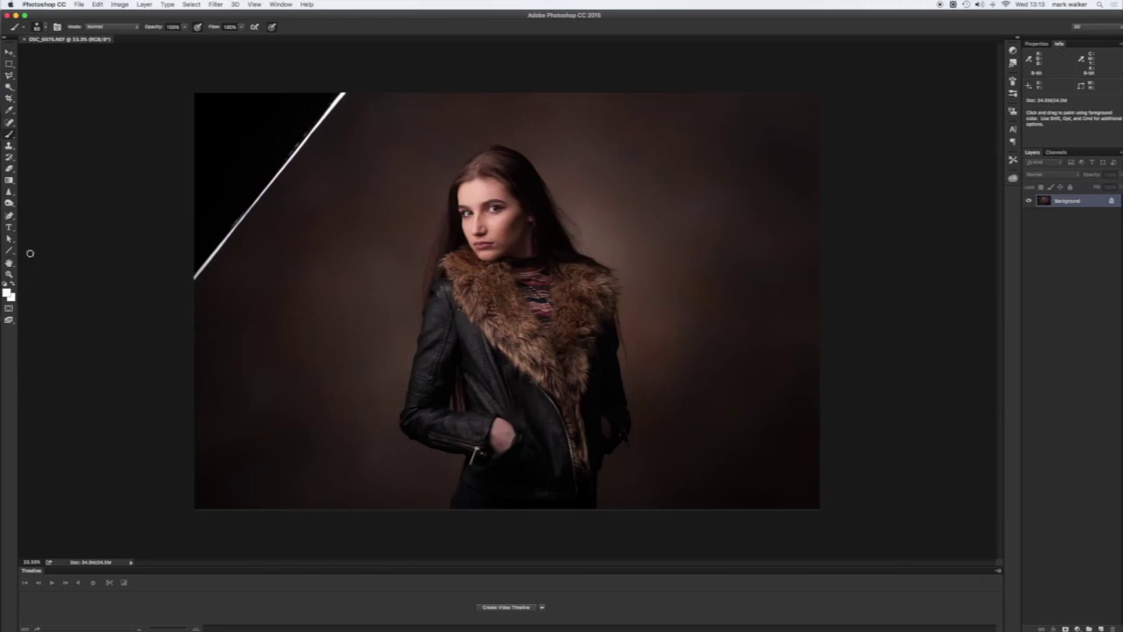
left_click(7, 292)
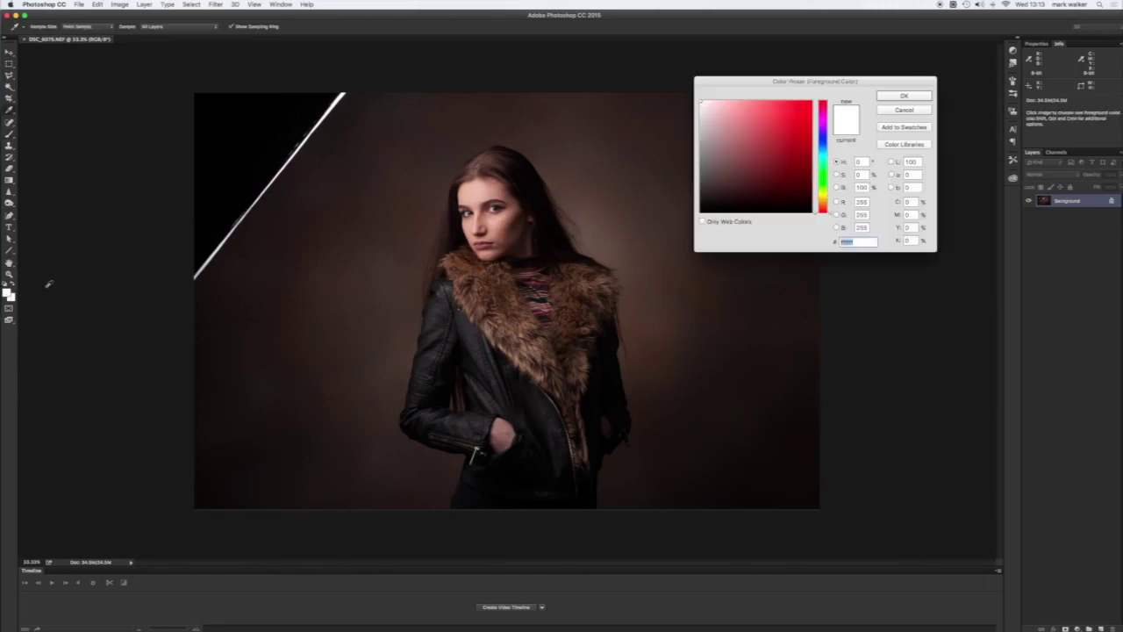
left_click(808, 102)
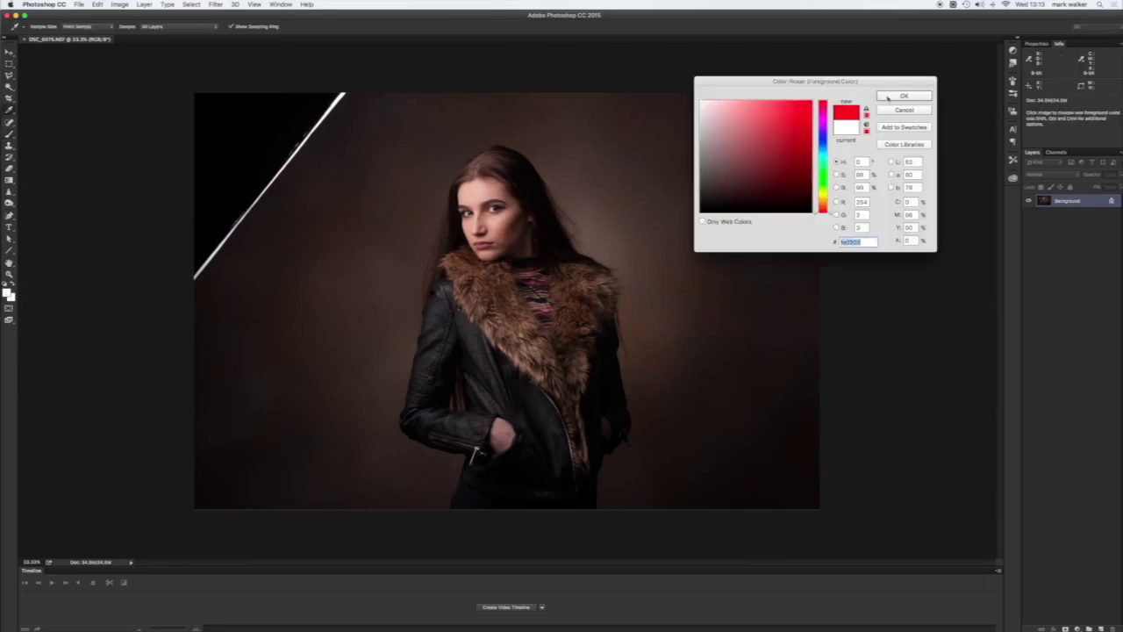
key("Return")
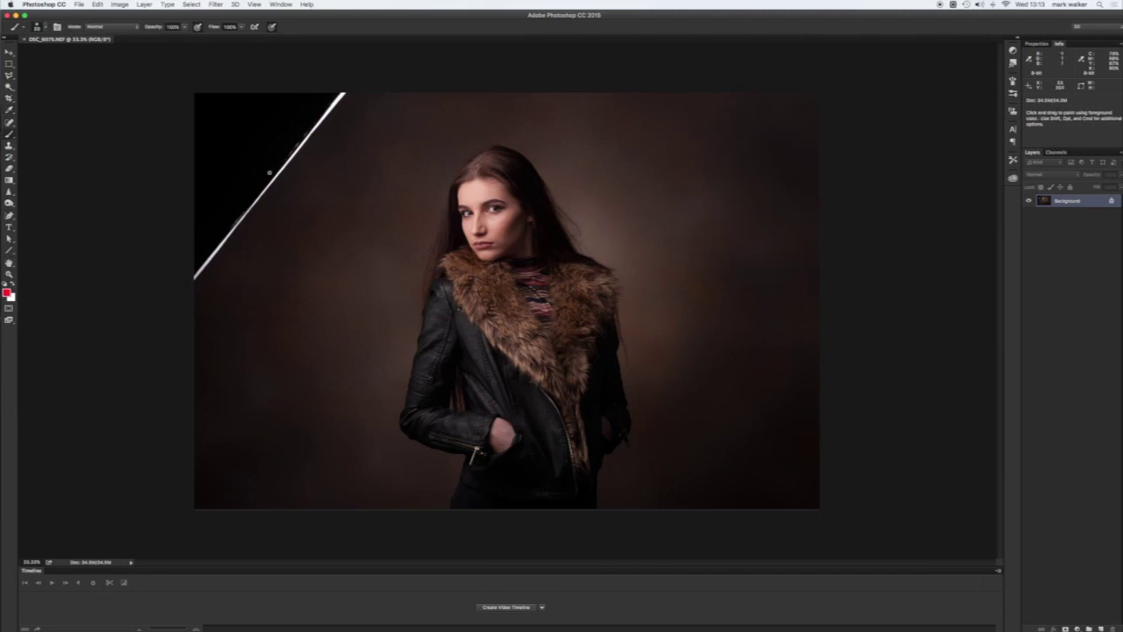
Mark the photo in red: circle the exposed backdrop corner, both fur lapels, the far arm and the hand, and draw an arrow along the sleeve
mouse_move(201, 294)
left_mouse_down()
mouse_move(297, 243)
mouse_move(146, 154)
mouse_move(237, 275)
mouse_move(294, 252)
left_mouse_up()
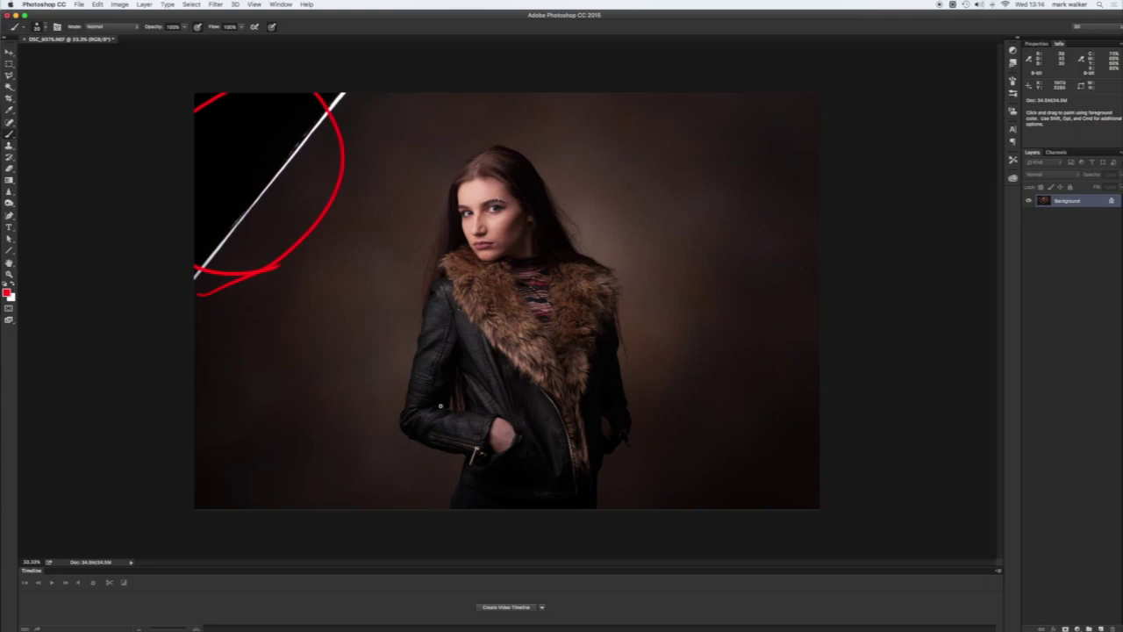
mouse_move(457, 430)
left_mouse_down()
mouse_move(435, 429)
mouse_move(418, 407)
mouse_move(440, 341)
mouse_move(424, 339)
left_mouse_up()
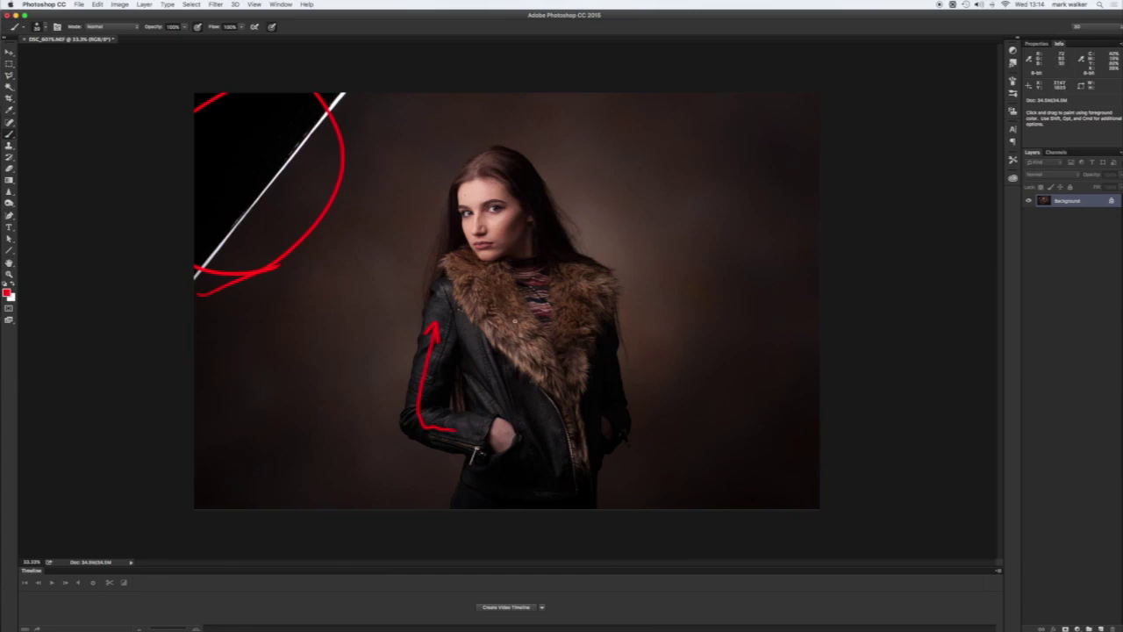
mouse_move(474, 277)
left_mouse_down()
mouse_move(533, 353)
mouse_move(487, 279)
left_mouse_up()
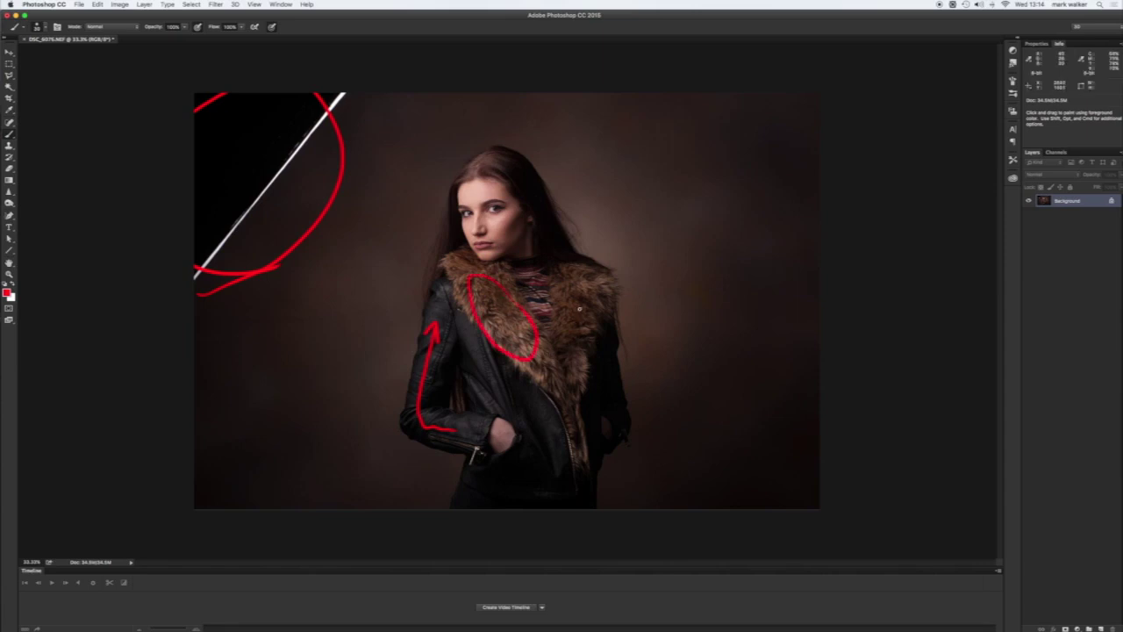
mouse_move(588, 286)
left_mouse_down()
mouse_move(572, 341)
mouse_move(586, 297)
left_mouse_up()
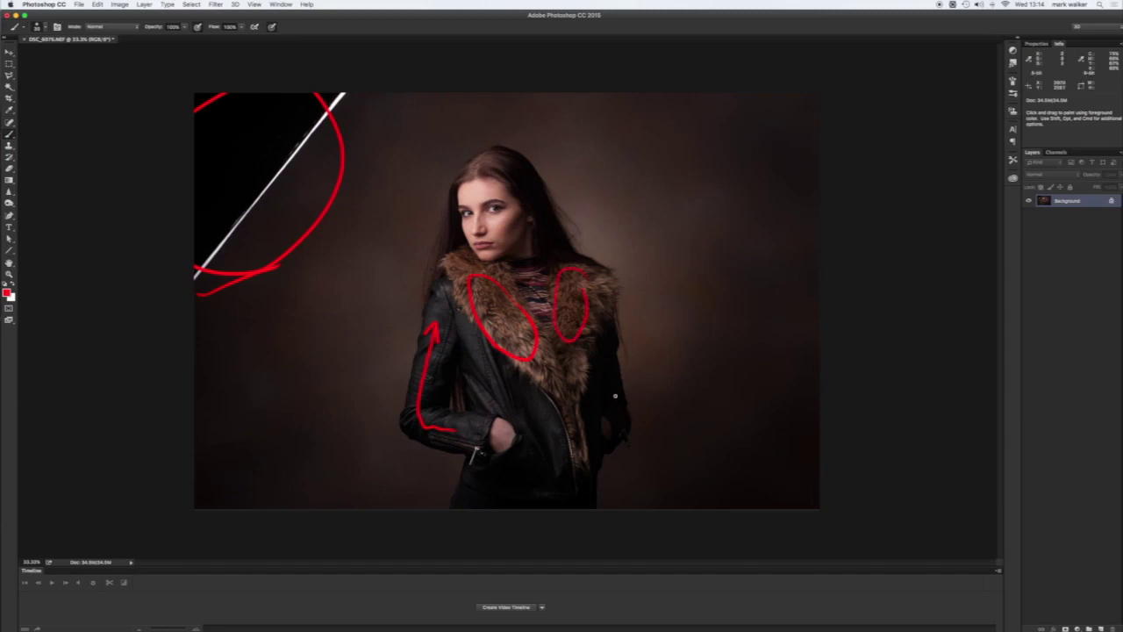
mouse_move(622, 380)
left_mouse_down()
mouse_move(625, 424)
mouse_move(629, 387)
left_mouse_up()
mouse_move(500, 409)
left_mouse_down()
mouse_move(519, 446)
mouse_move(497, 414)
left_mouse_up()
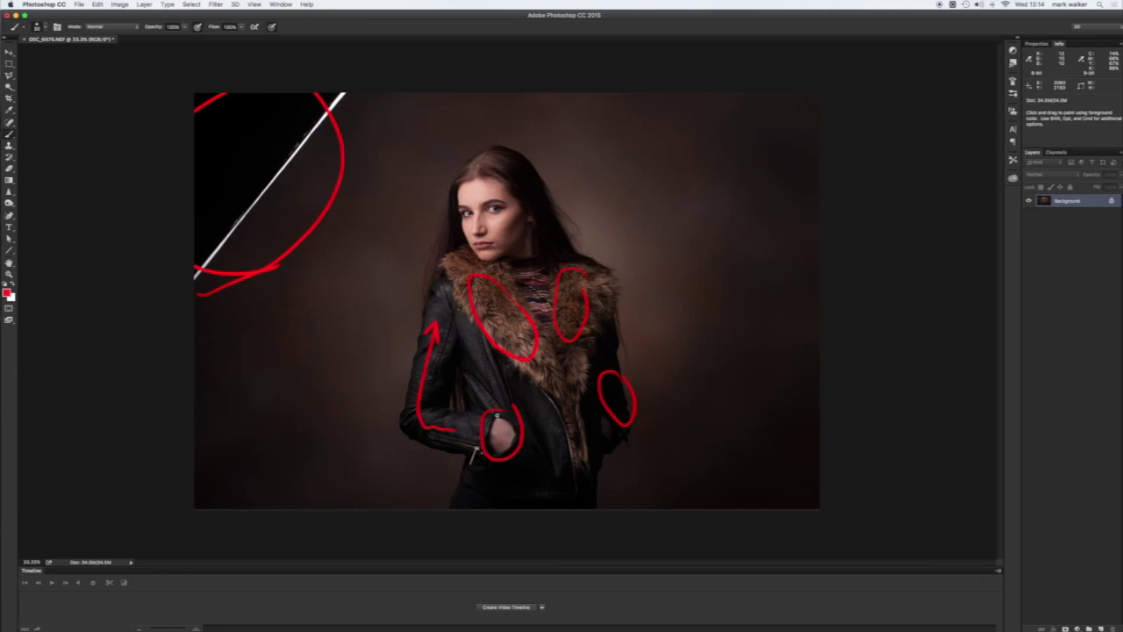
Check the model's face at 100% and undo all the red brush marks one by one
left_click(8, 274)
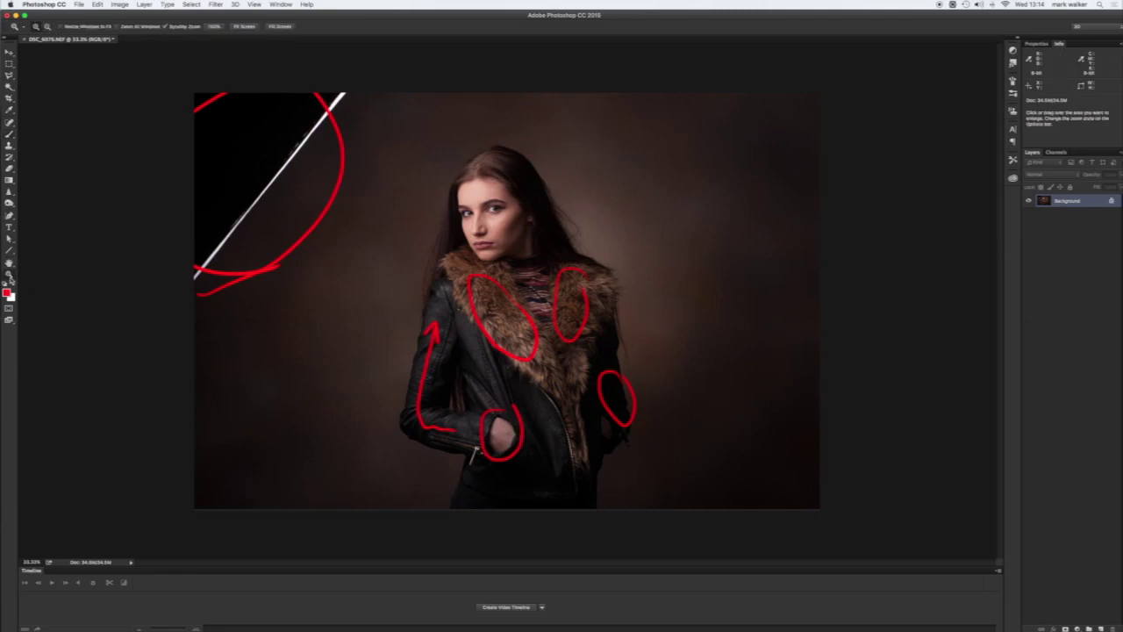
left_click(214, 27)
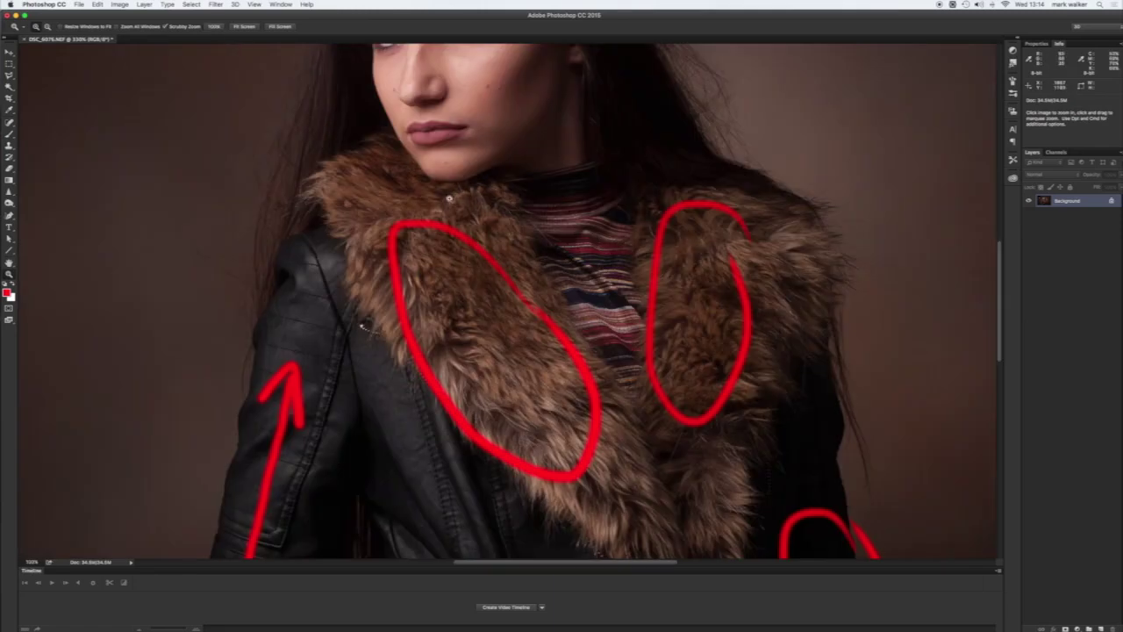
left_click_drag(493, 206, 547, 406)
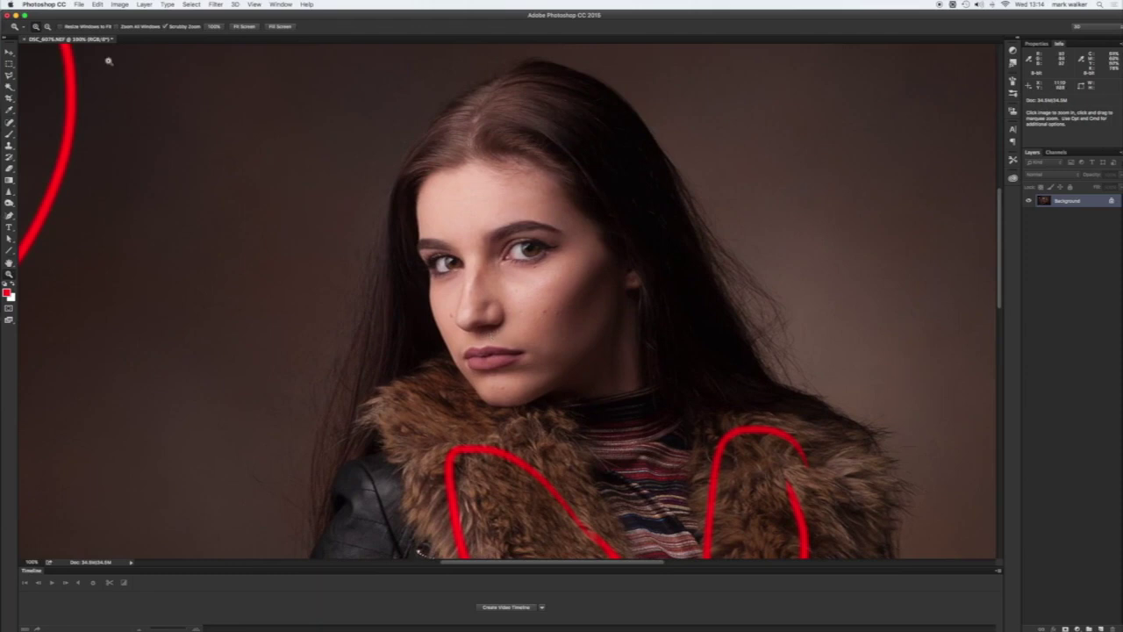
left_click(98, 4)
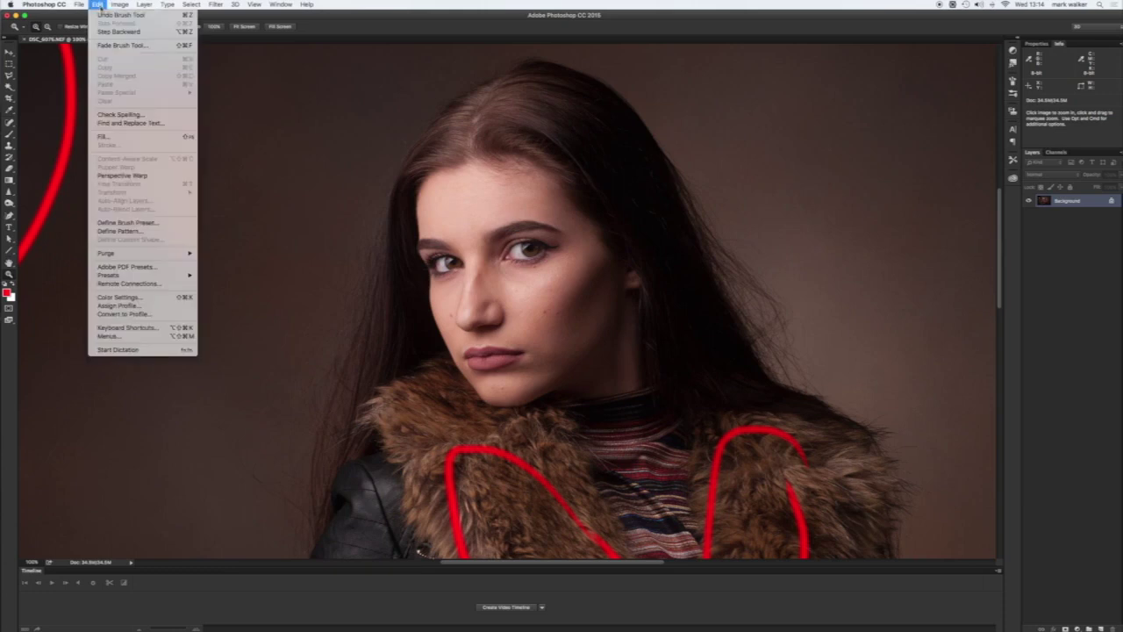
left_click(106, 28)
left_click(99, 5)
left_click(106, 29)
left_click(98, 4)
left_click(106, 30)
left_click(97, 4)
left_click(107, 31)
left_click(98, 4)
left_click(106, 31)
left_click(98, 4)
left_click(106, 31)
left_click(97, 4)
left_click(106, 32)
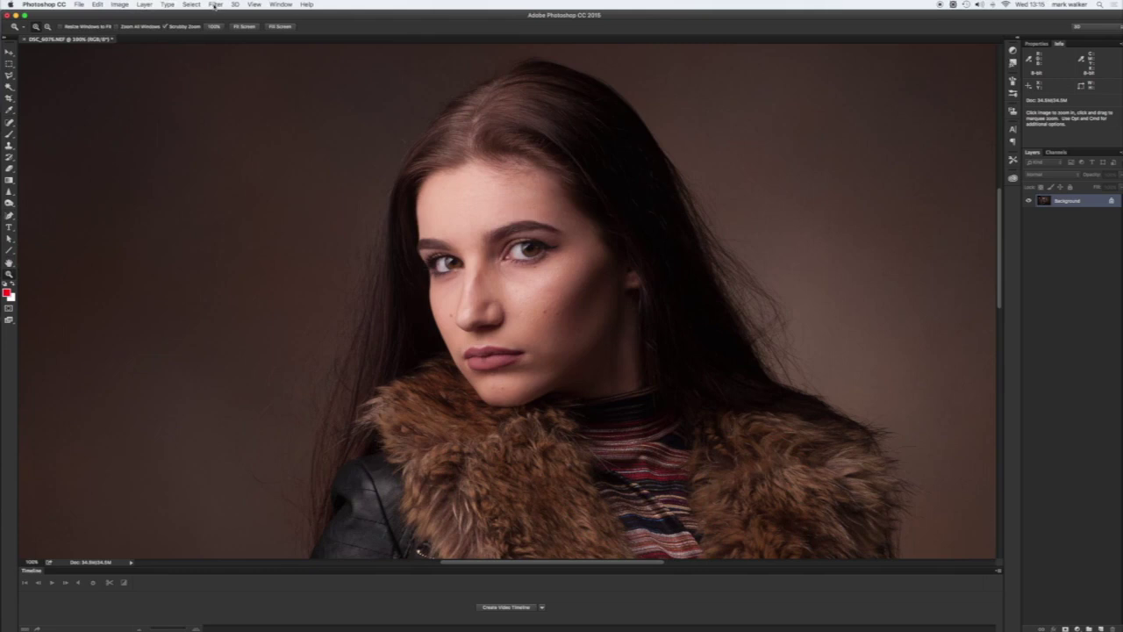
Start the Camera Raw Filter and paint a size 7 Adjustment Brush mask down the fur lapel on the picture's left side
left_click(215, 4)
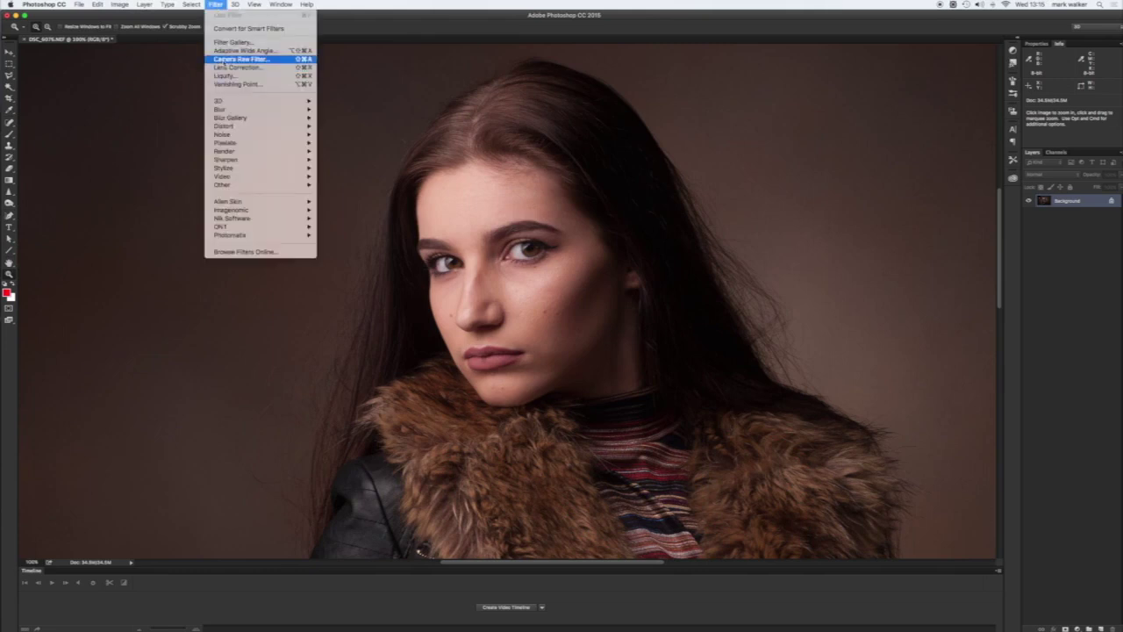
left_click(225, 62)
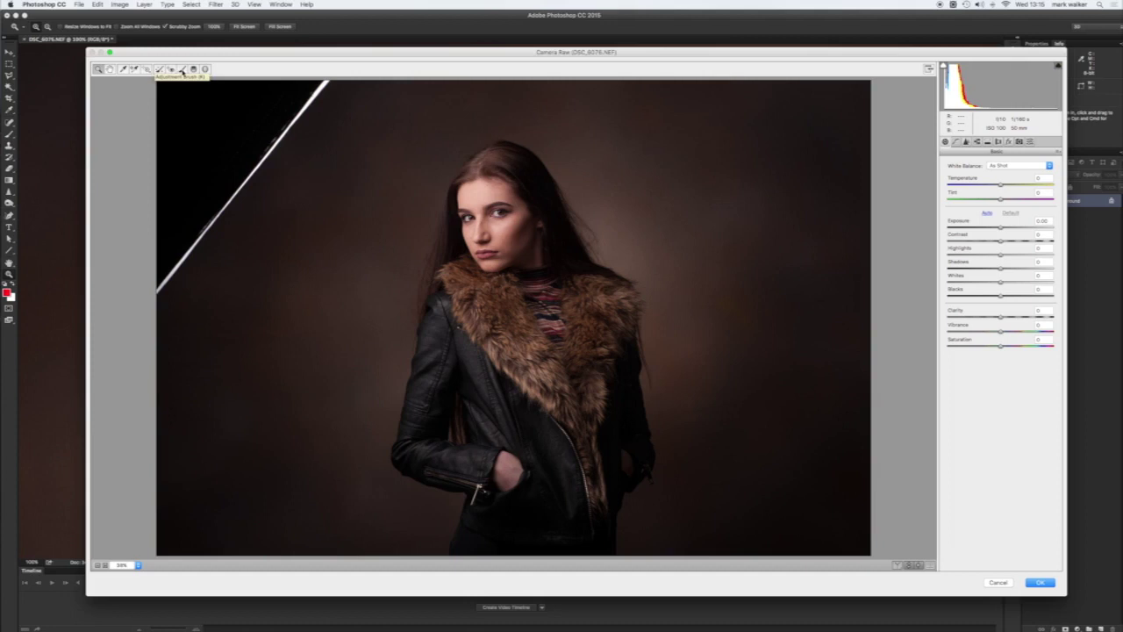
left_click(182, 69)
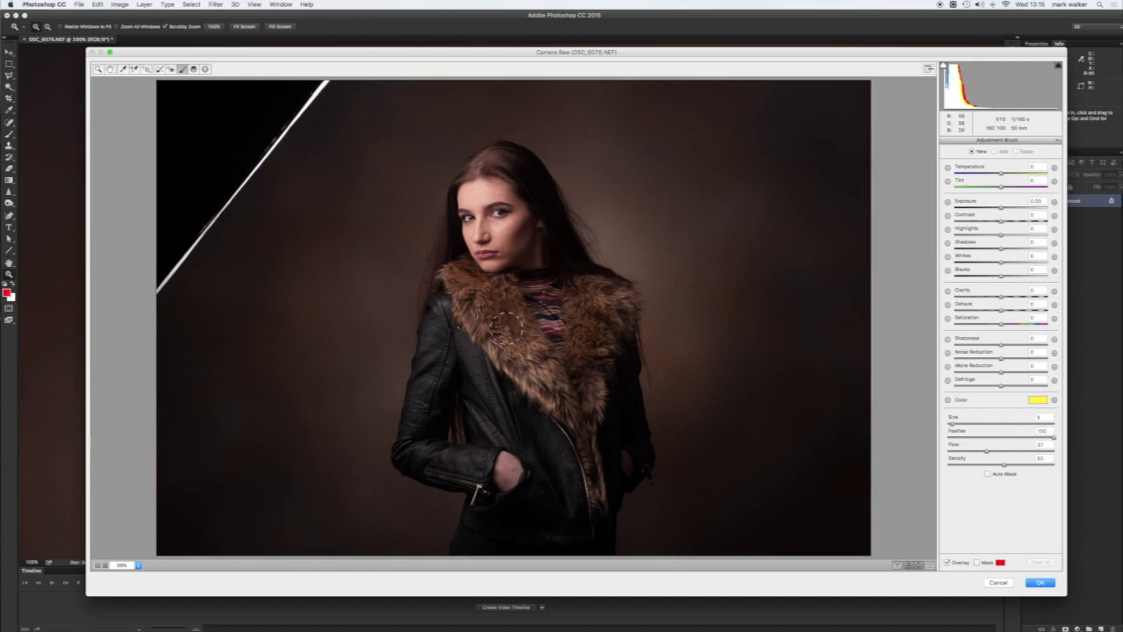
key("bracketright")
key("bracketright")
mouse_move(481, 294)
left_mouse_down()
mouse_move(505, 338)
mouse_move(576, 412)
mouse_move(570, 383)
left_mouse_up()
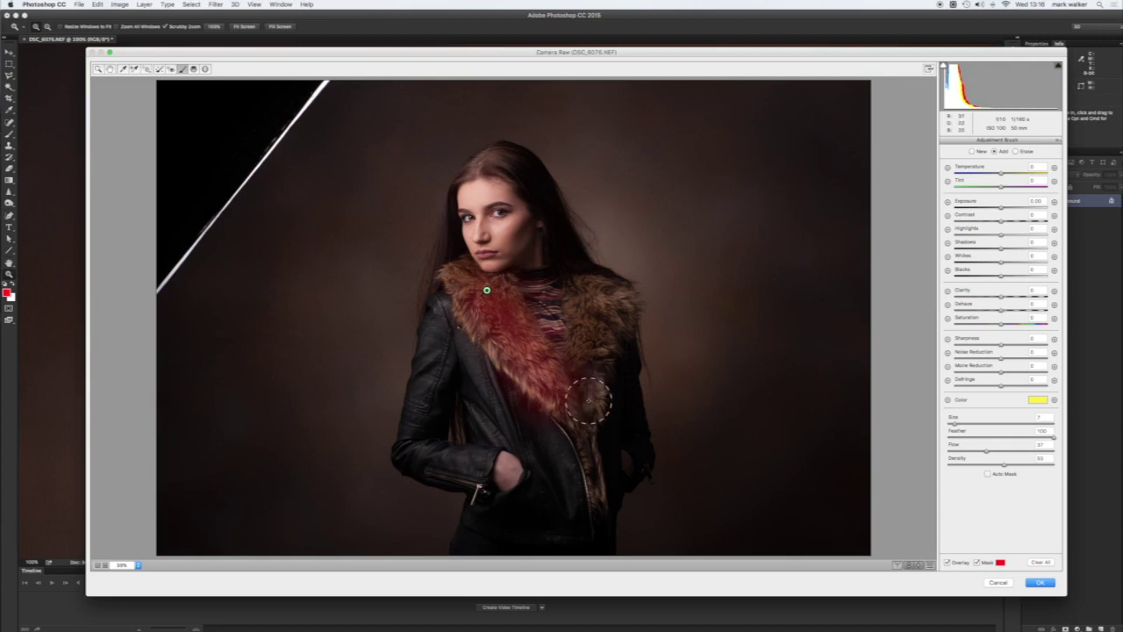
Erase the mask spill from the jacket, the other lapel and the striped top, and hide the mask overlay
left_click(1017, 152)
mouse_move(546, 422)
left_mouse_down()
mouse_move(509, 389)
mouse_move(529, 414)
left_mouse_up()
mouse_move(586, 388)
left_mouse_down()
mouse_move(574, 358)
mouse_move(595, 435)
left_mouse_up()
mouse_move(530, 295)
left_mouse_down()
mouse_move(568, 341)
mouse_move(538, 299)
mouse_move(538, 309)
left_mouse_up()
left_click(977, 562)
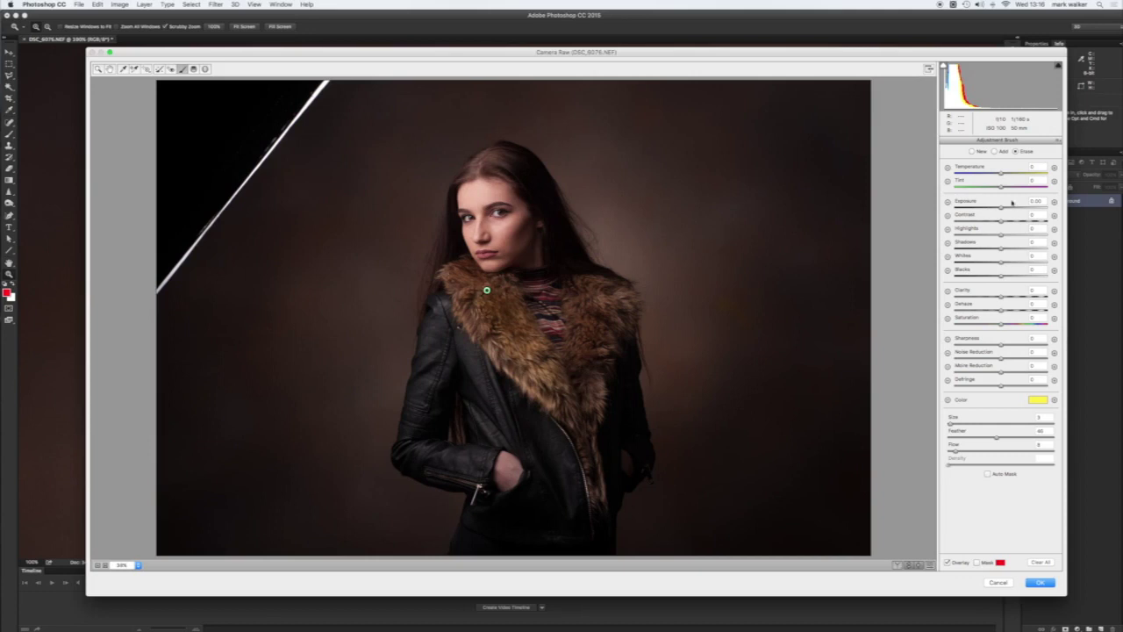
Set the masked lapel's Exposure to -1.80 and Tint to +34, checking the mask overlay
left_click_drag(1003, 209, 1057, 215)
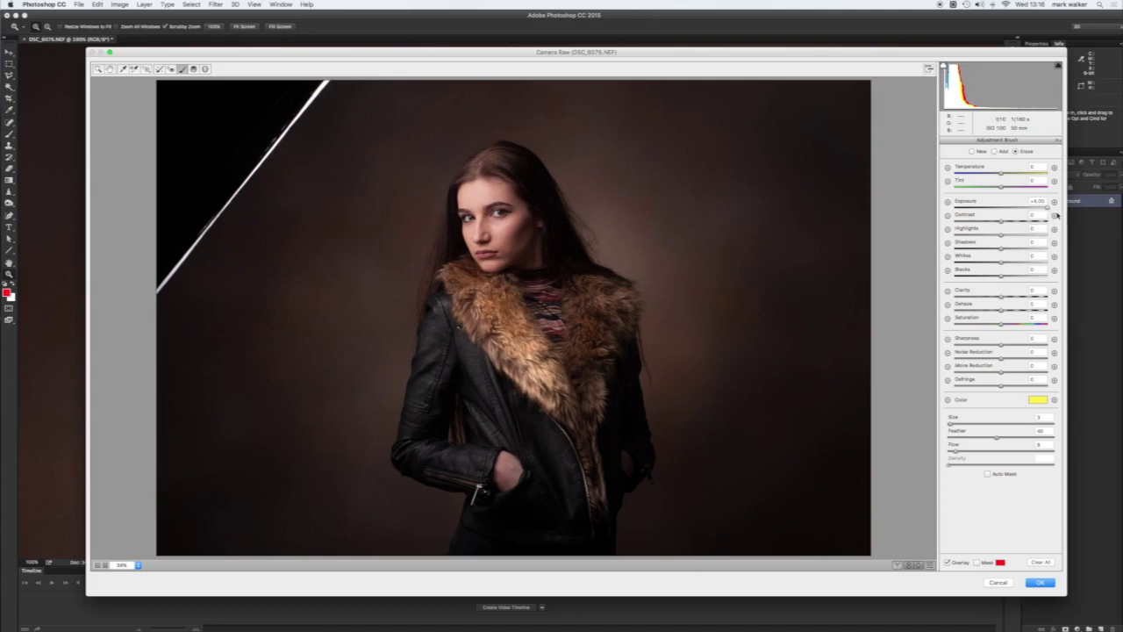
mouse_move(997, 203)
left_mouse_down()
mouse_move(942, 208)
mouse_move(1004, 209)
left_mouse_up()
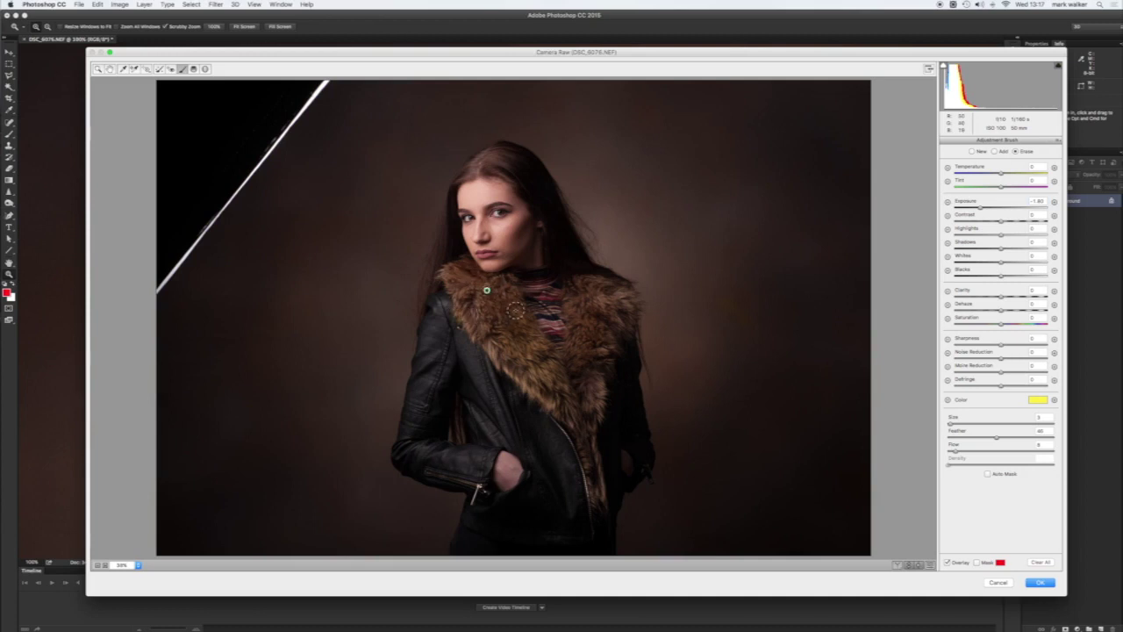
left_click(977, 563)
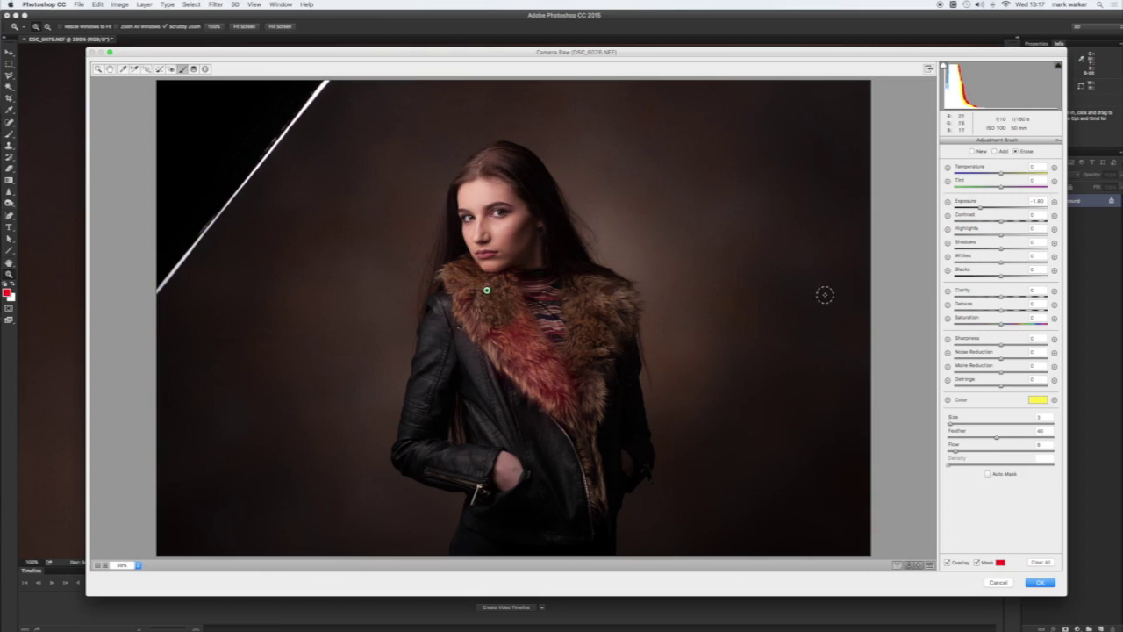
left_click(977, 563)
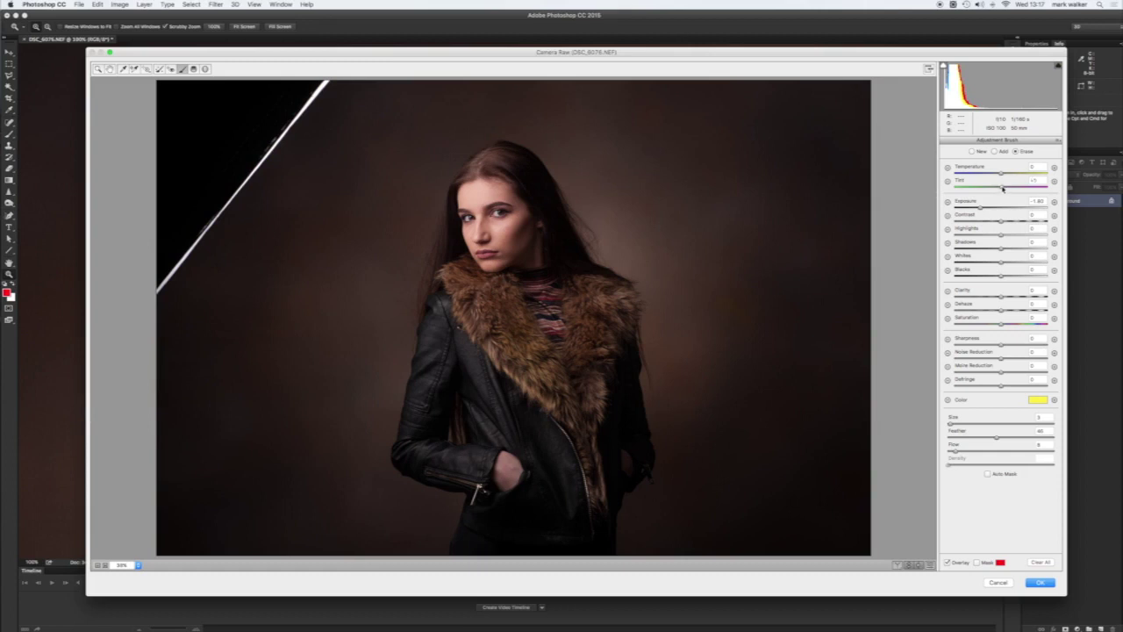
left_click(1016, 190)
Paint a new size 4 brush adjustment over the fur lapel on the picture's right side, with Exposure +0.55 and Tint +40
left_click(972, 151)
key("[")
key("[")
key("[")
mouse_move(580, 293)
left_mouse_down()
mouse_move(586, 329)
mouse_move(586, 283)
mouse_move(586, 295)
mouse_move(598, 291)
left_mouse_up()
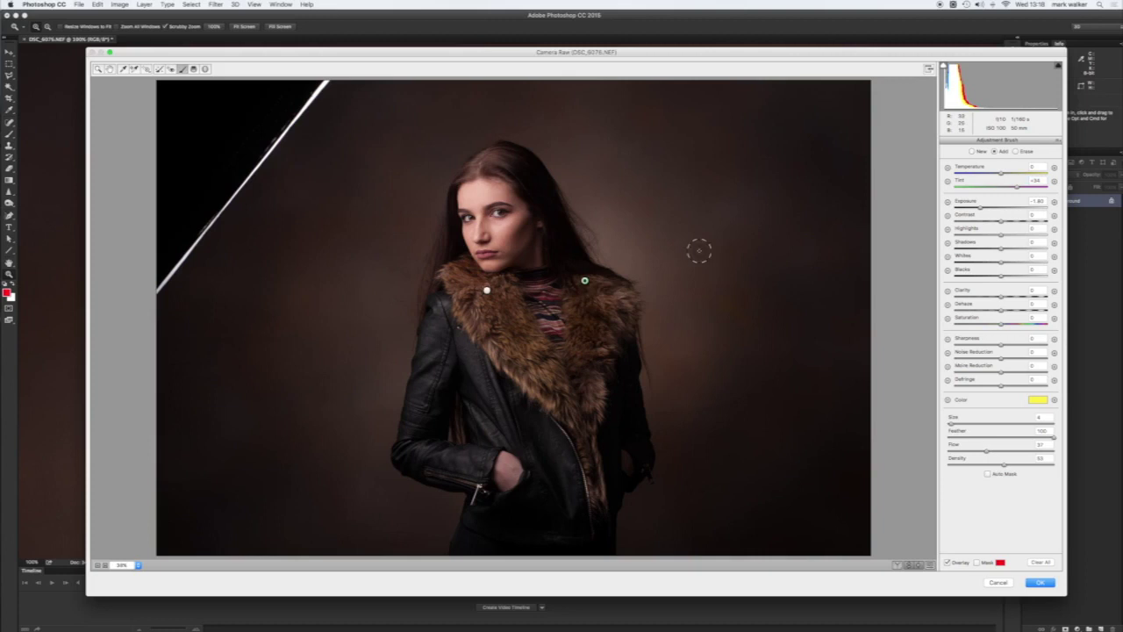
left_click(1007, 209)
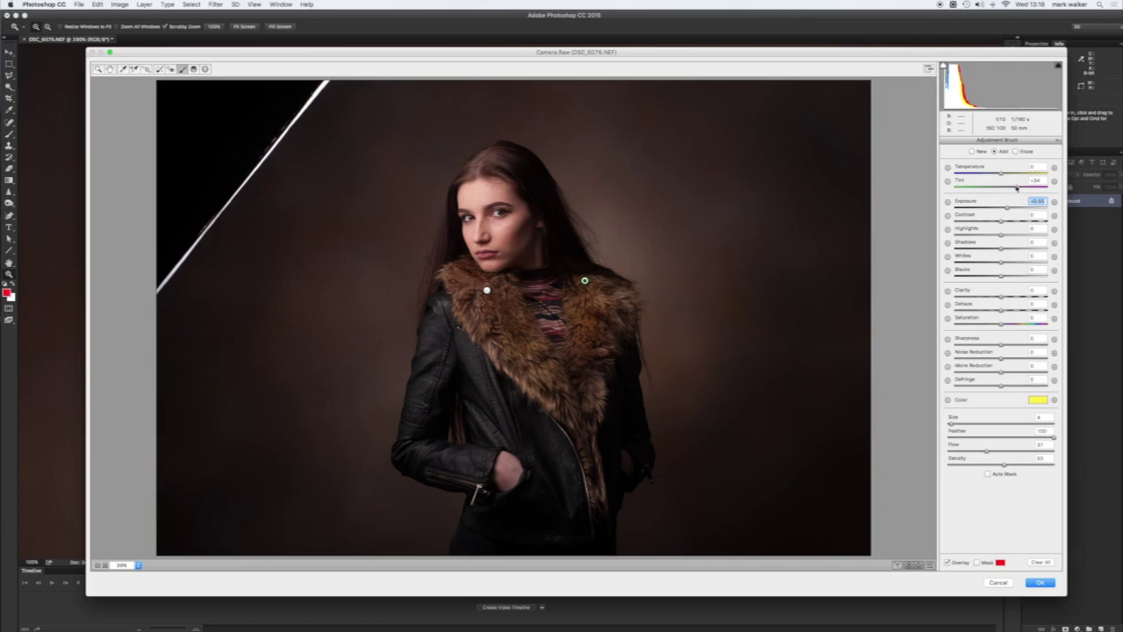
left_click(1020, 187)
Paint a new size 2 brush adjustment along the left lapel's lower edge, with Exposure -0.20 and Highlights -60
left_click(975, 152)
key("bracketleft")
key("bracketleft")
key("bracketleft")
mouse_move(553, 409)
left_mouse_down()
mouse_move(487, 344)
mouse_move(501, 355)
left_mouse_up()
left_click(993, 208)
left_click(1000, 208)
left_click(989, 235)
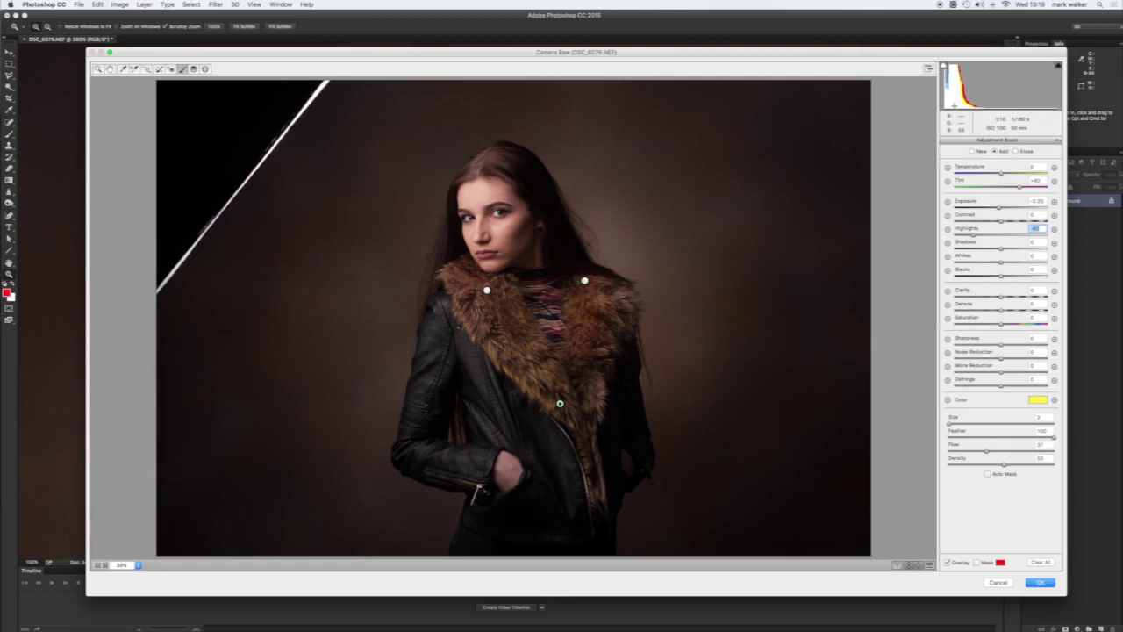
Paint a new size 2 brush adjustment over the hair on the picture's right side, checking coverage with the mask overlay
left_click(972, 152)
mouse_move(550, 247)
left_mouse_down()
mouse_move(563, 273)
mouse_move(582, 267)
mouse_move(549, 205)
mouse_move(559, 245)
mouse_move(585, 264)
left_mouse_up()
left_click(976, 562)
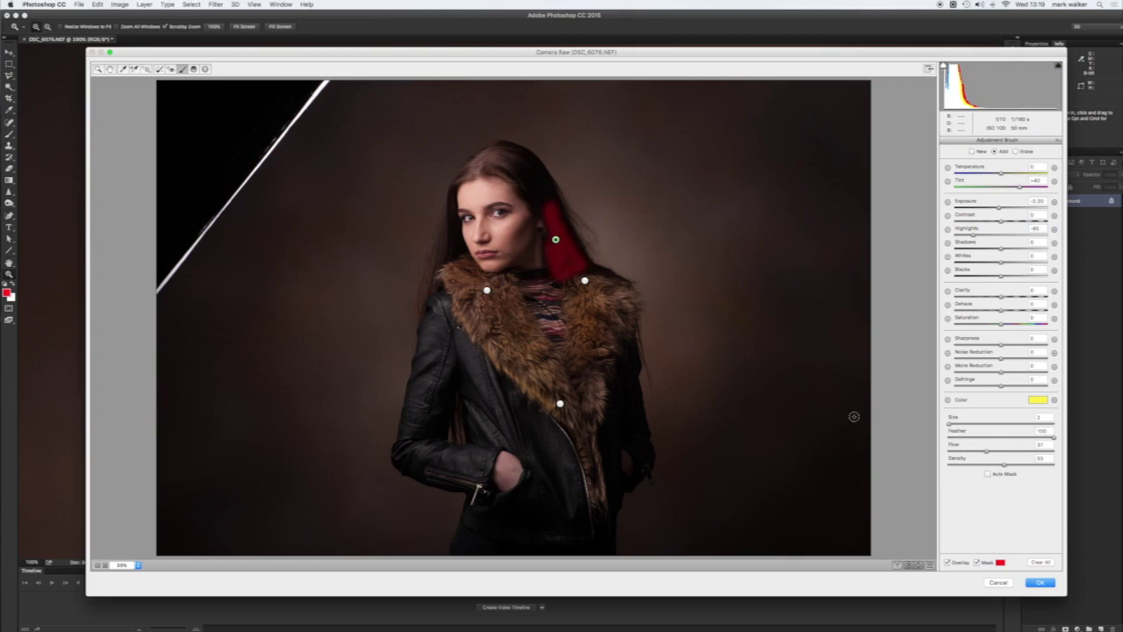
mouse_move(570, 255)
left_mouse_down()
mouse_move(596, 271)
mouse_move(538, 181)
mouse_move(554, 221)
left_mouse_up()
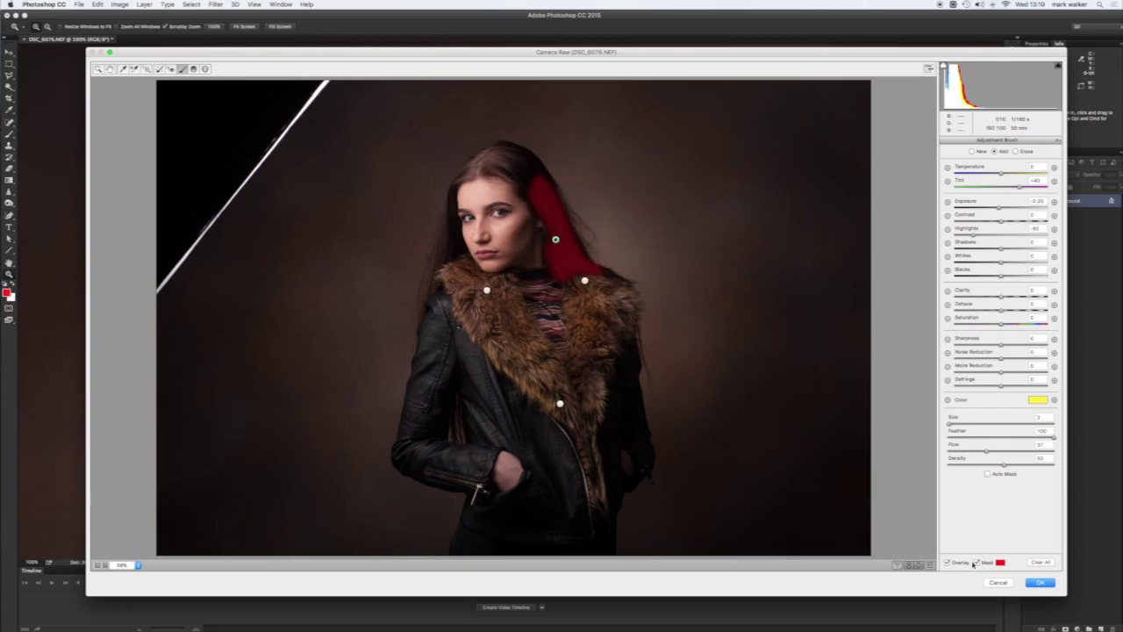
left_click(978, 565)
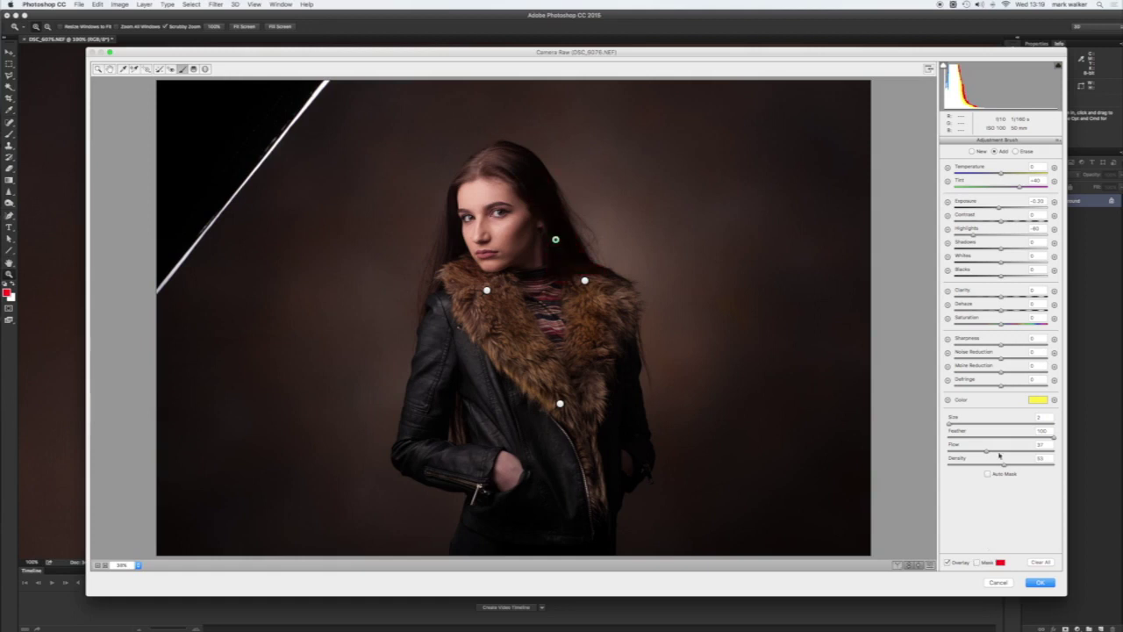
Set the hair adjustment's Exposure to +2.00, Highlights to -4 and Shadows to +53
left_click(999, 235)
left_click_drag(1018, 210, 1021, 220)
left_click_drag(1002, 250, 1049, 250)
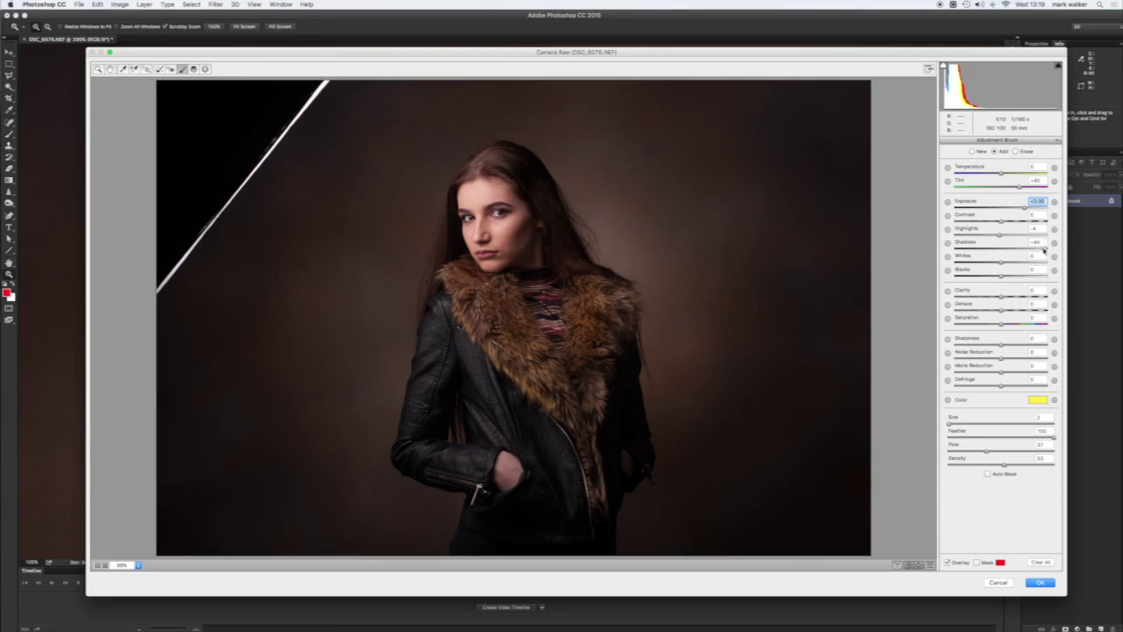
left_click_drag(1042, 250, 1031, 248)
left_click_drag(1022, 250, 1023, 249)
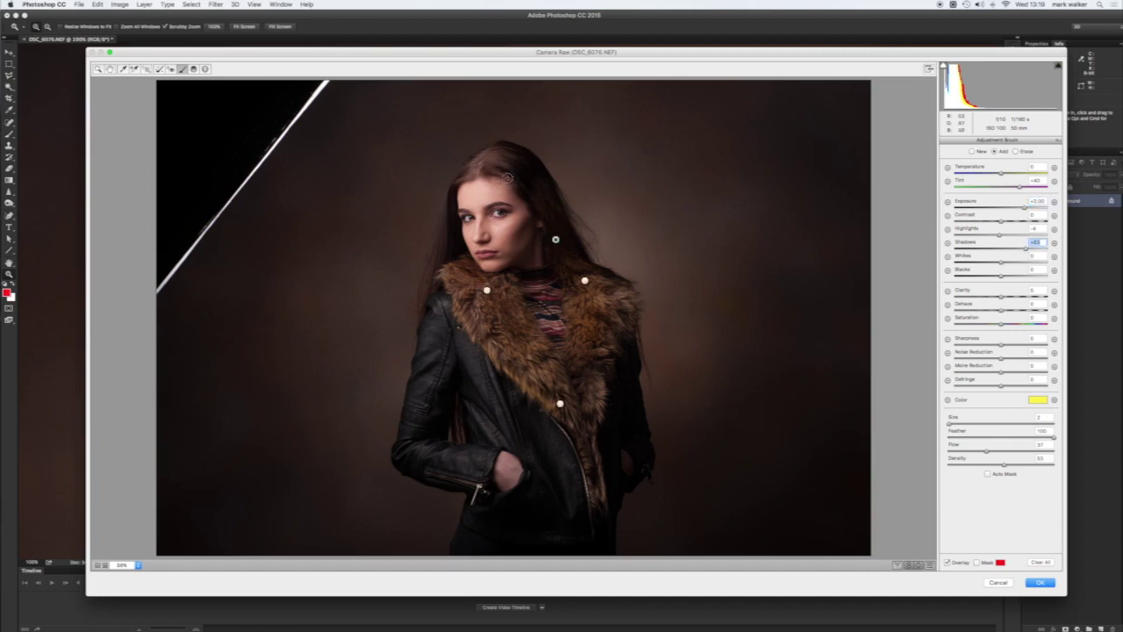
Extend the hair adjustment at the crown and shoulder, and erase its spill from the fur collar and the hair
left_click_drag(530, 191, 542, 186)
left_click_drag(605, 274, 597, 298)
left_click(1017, 150)
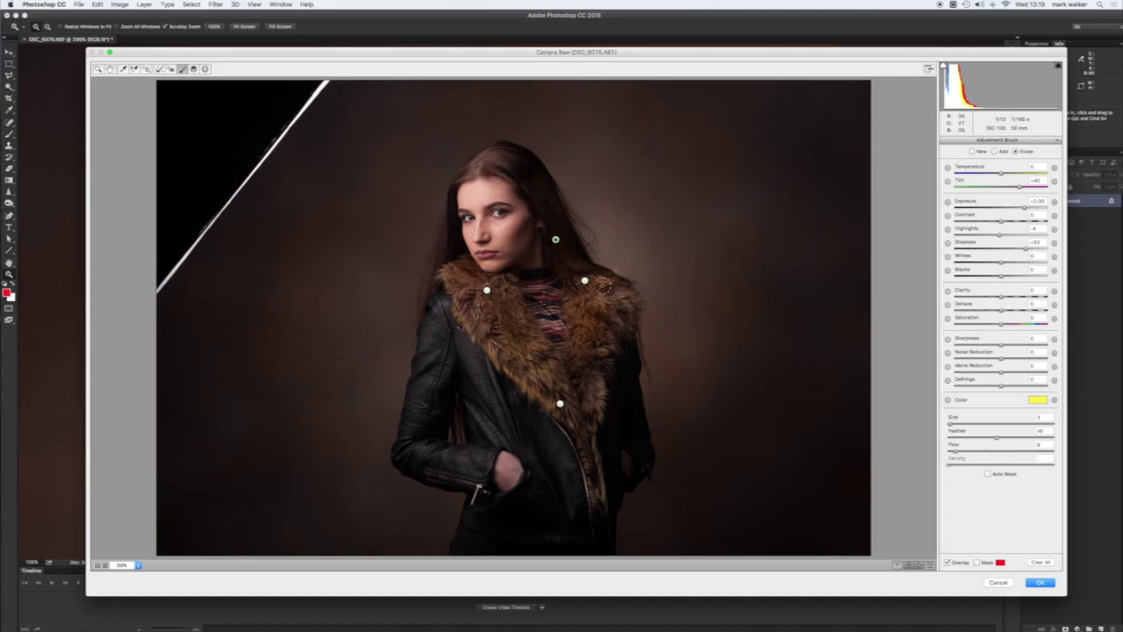
mouse_move(605, 286)
left_mouse_down()
mouse_move(610, 265)
mouse_move(619, 274)
left_mouse_up()
left_click_drag(555, 207, 536, 179)
Paint new adjustments over the hair on the picture's left side and the jacket's lower front, with Exposure +0.50 for the jacket
left_click(972, 151)
left_click_drag(458, 248, 455, 213)
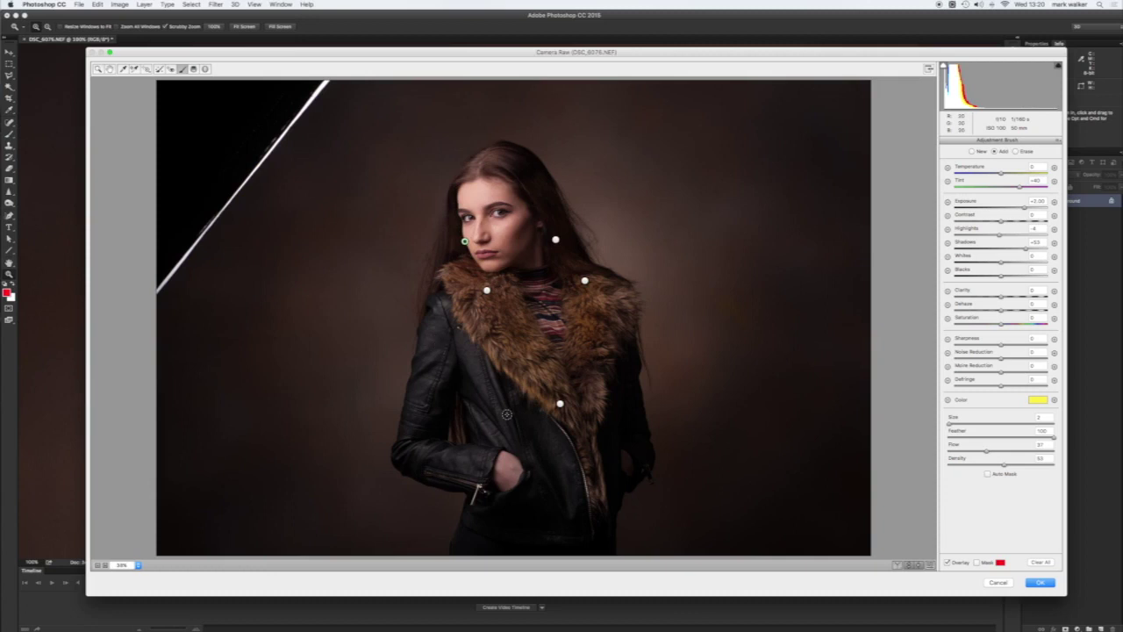
left_click(972, 152)
mouse_move(512, 501)
left_mouse_down()
mouse_move(541, 516)
mouse_move(537, 505)
mouse_move(537, 525)
mouse_move(509, 509)
mouse_move(500, 533)
mouse_move(549, 483)
mouse_move(552, 494)
mouse_move(541, 466)
left_mouse_up()
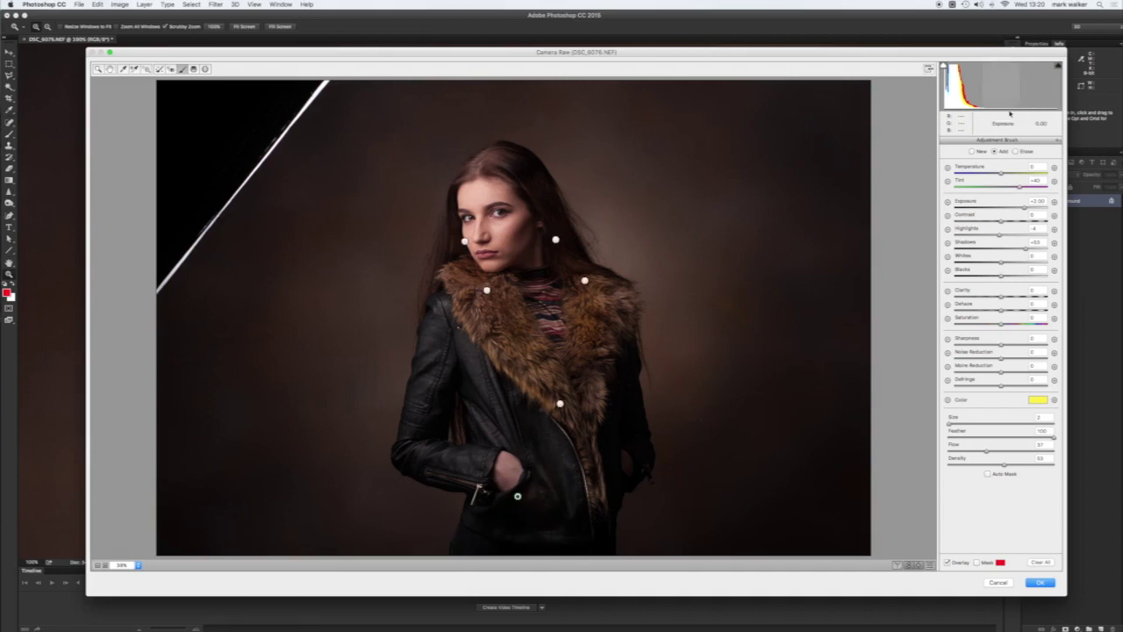
left_click(1007, 208)
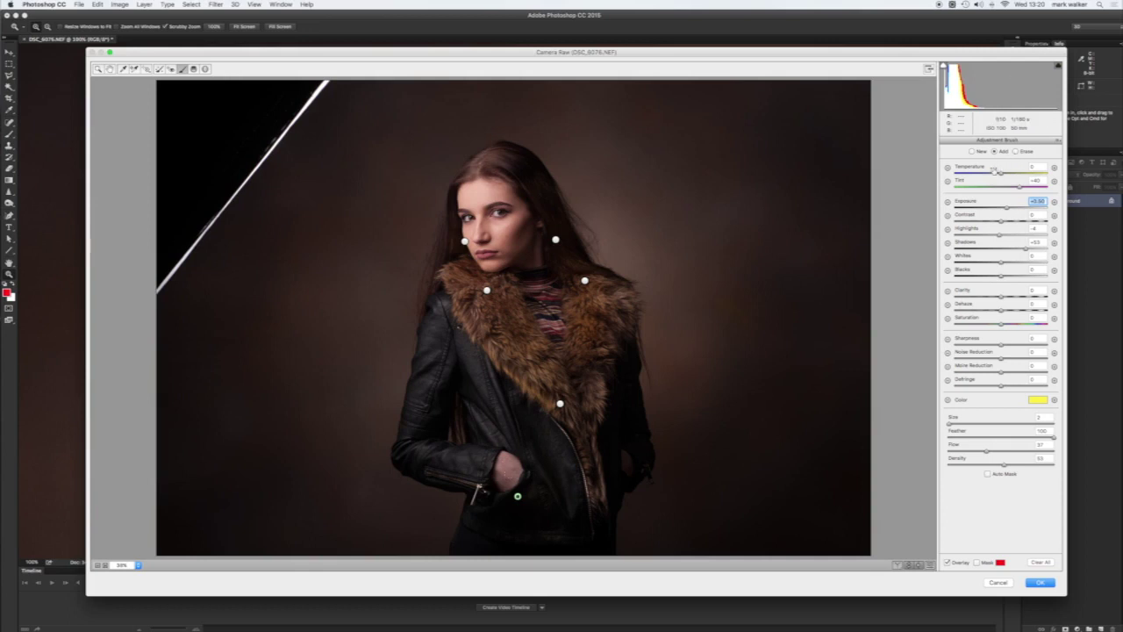
Paint a new adjustment over the hand on the picture's left side, with Exposure -1.60, Shadows +1 and Highlights +4
left_click(971, 152)
left_click_drag(503, 480, 517, 460)
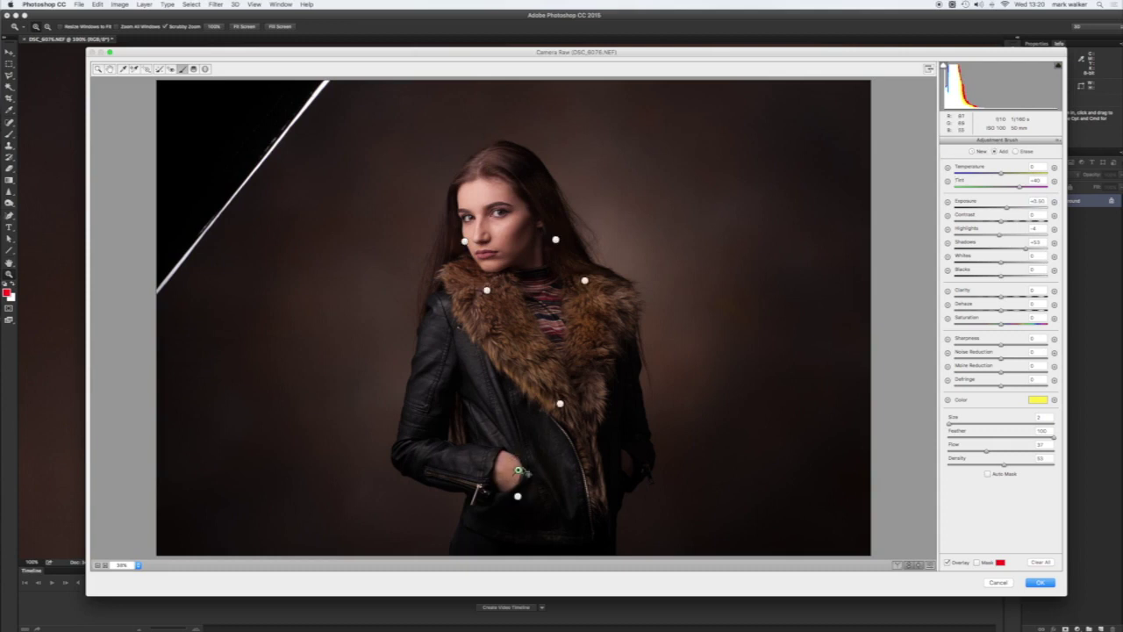
left_click(982, 209)
left_click(1001, 251)
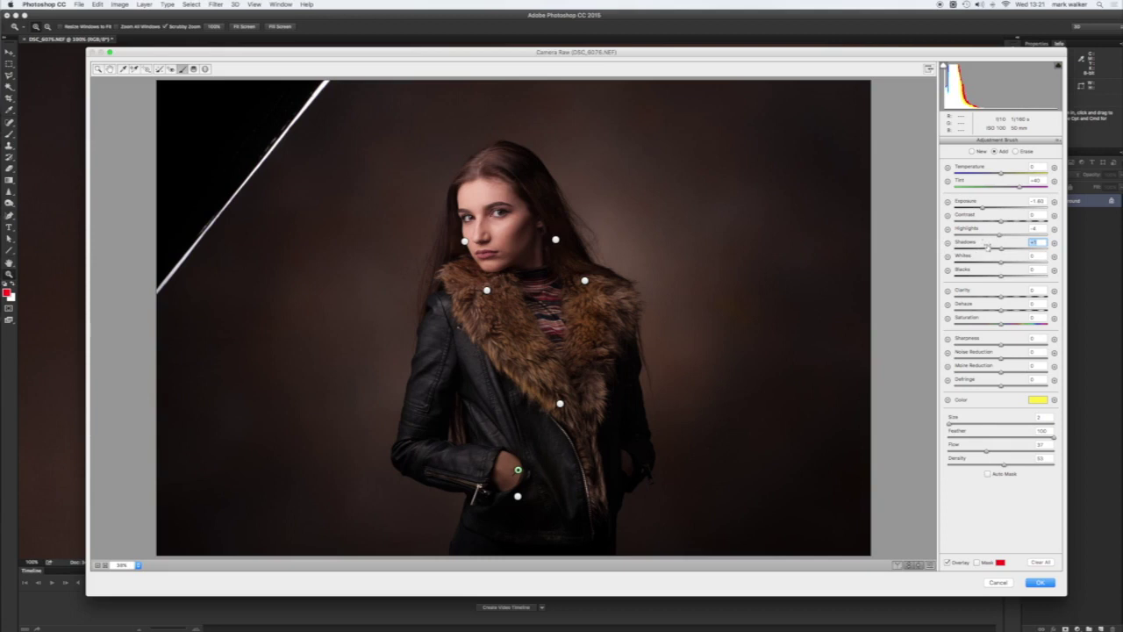
left_click_drag(1000, 235, 1002, 236)
key("shift+Tab")
Cool the hand adjustment to Temperature -10 and set its Exposure to -0.55
left_click_drag(1002, 175, 990, 177)
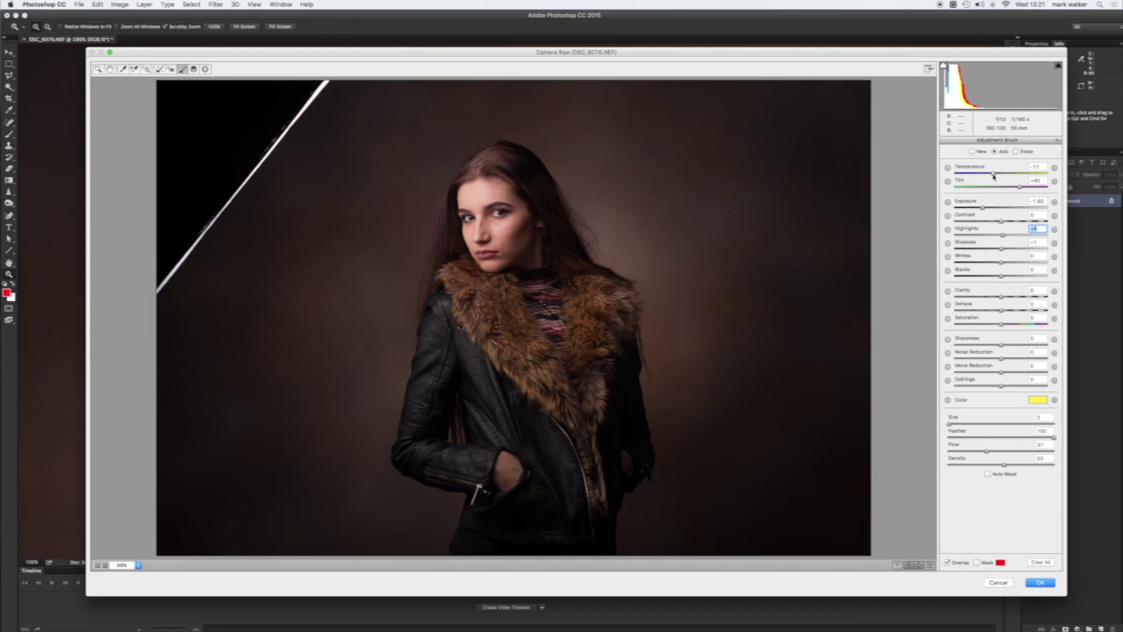
left_click_drag(995, 175, 996, 174)
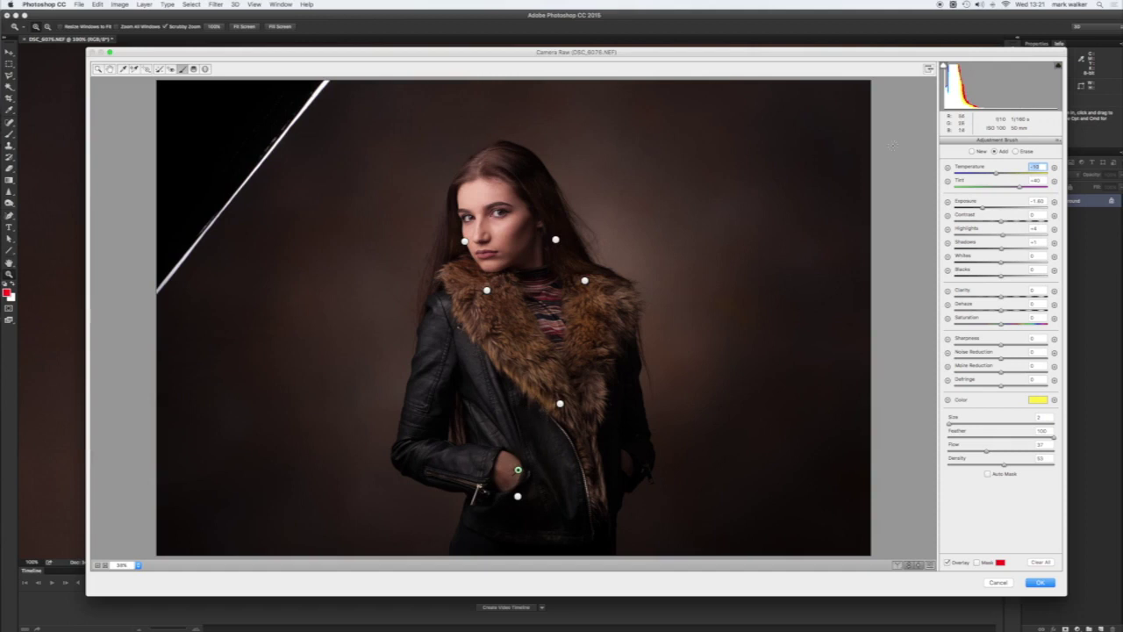
left_click(989, 209)
left_click(995, 208)
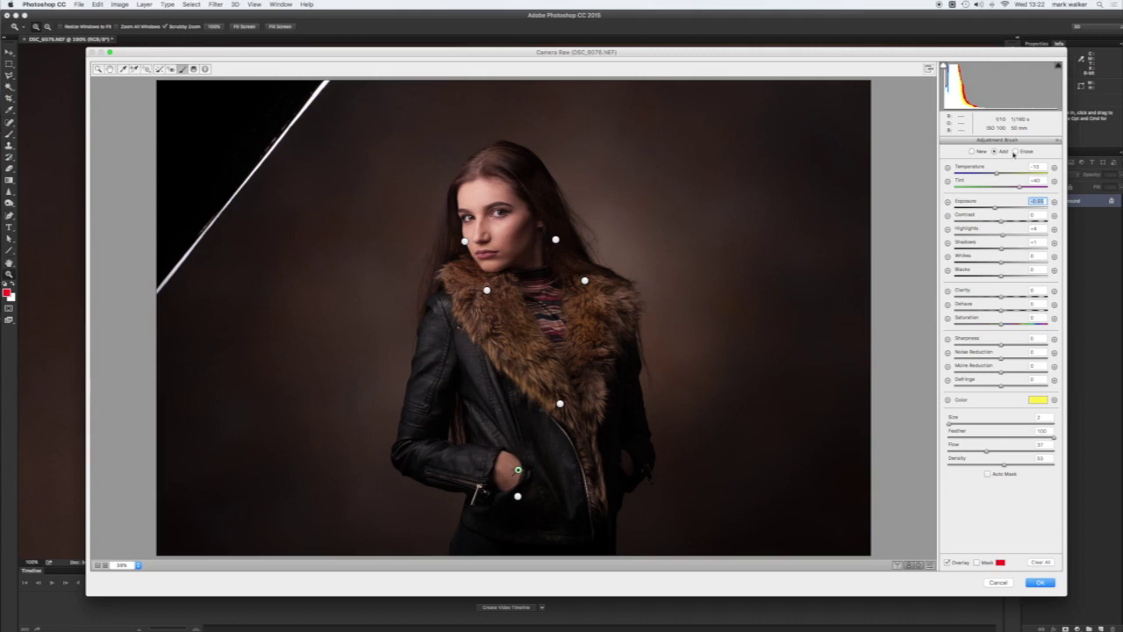
Paint a new adjustment over the other hand and sleeve, raise its Shadows, set Exposure to +0.65, and apply the Camera Raw edits
left_click(971, 152)
mouse_move(625, 473)
left_mouse_down()
mouse_move(627, 388)
mouse_move(619, 487)
mouse_move(633, 463)
mouse_move(627, 390)
left_mouse_up()
left_click_drag(1002, 250, 1010, 250)
left_click_drag(997, 209, 995, 209)
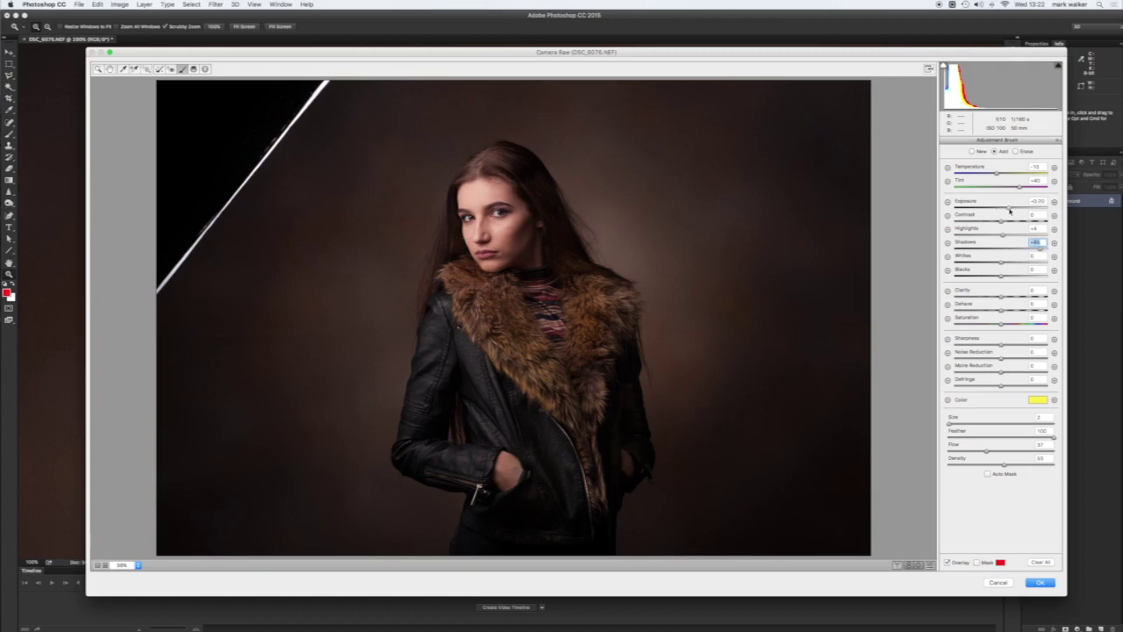
left_click(1009, 209)
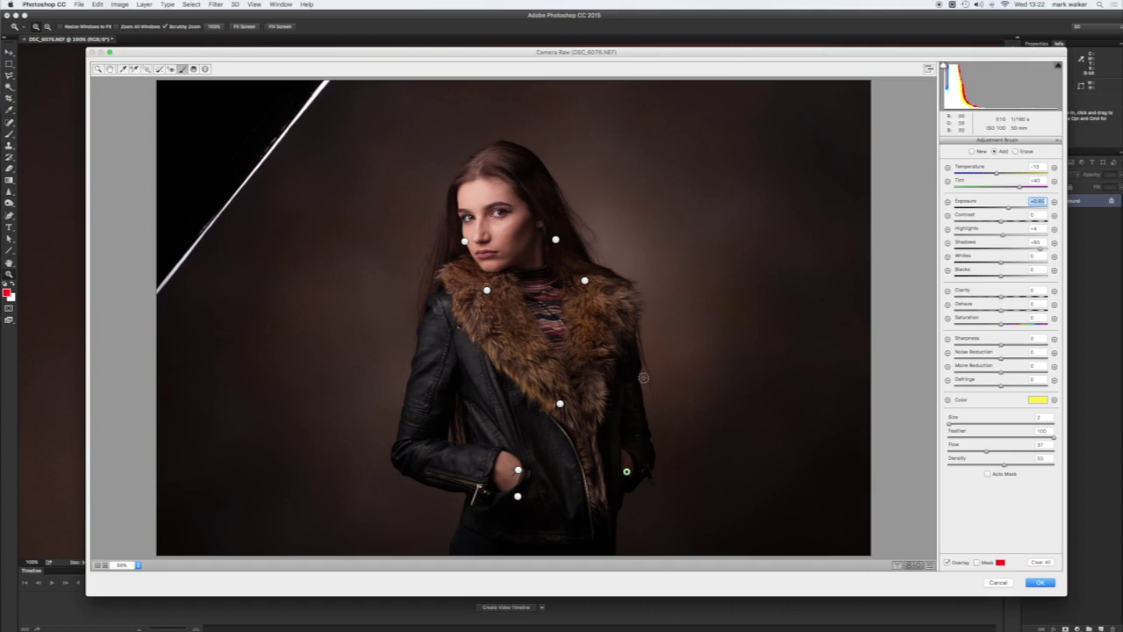
left_click(1040, 583)
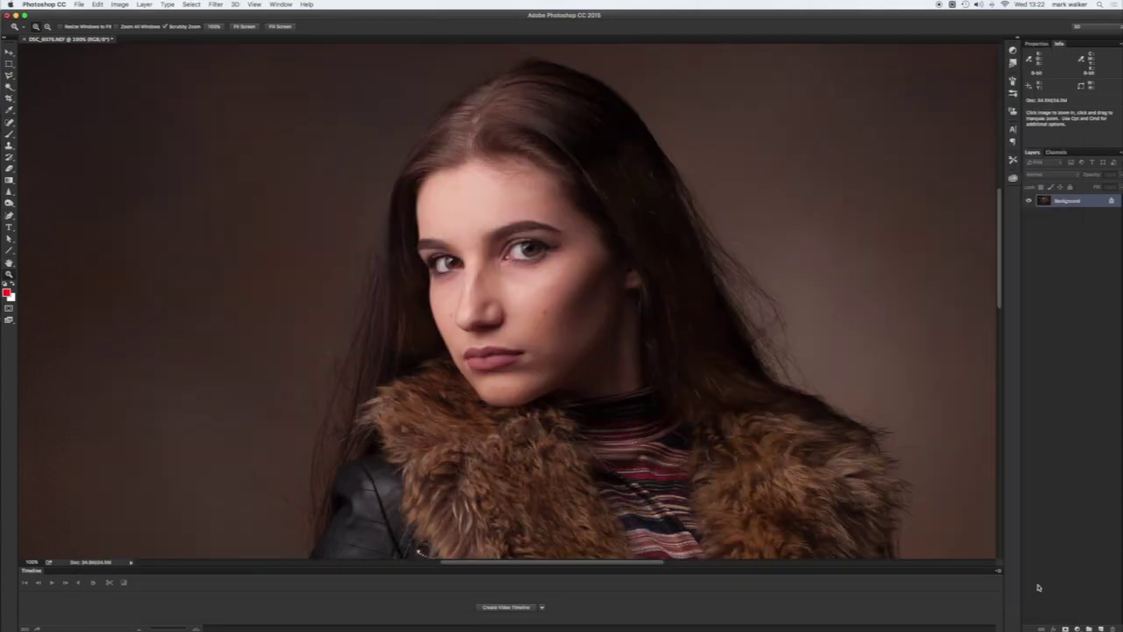
Outline the black corner and its white edge in the picture's upper left with a Polygonal Lasso selection
key("super+minus")
key("super+minus")
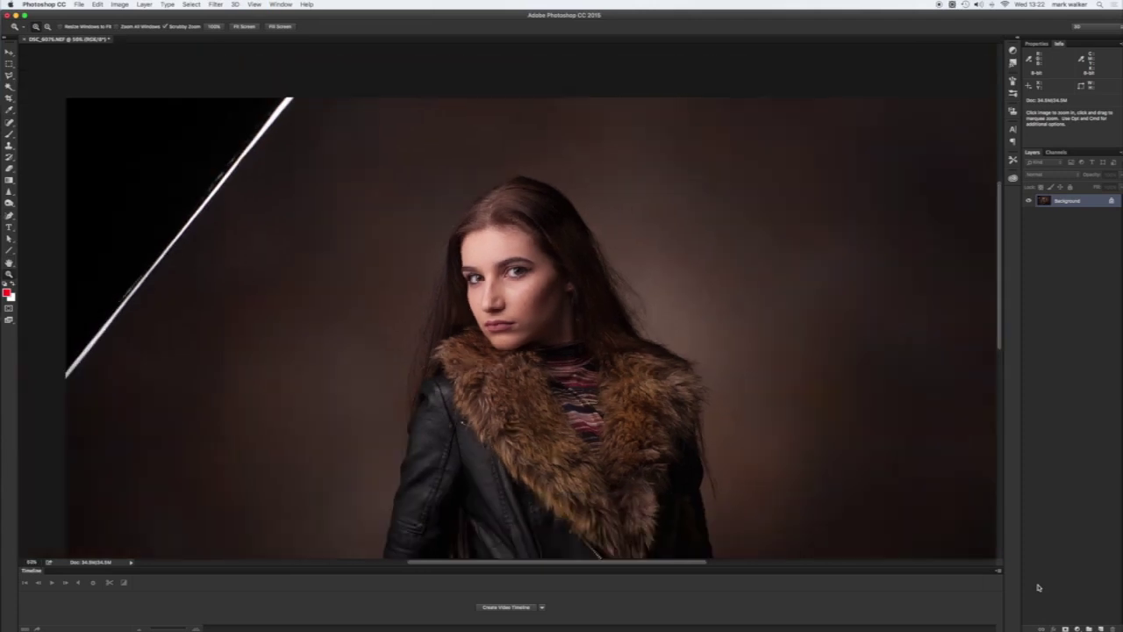
scroll(548, 208, "down", 10)
left_click_drag(548, 208, 546, 367)
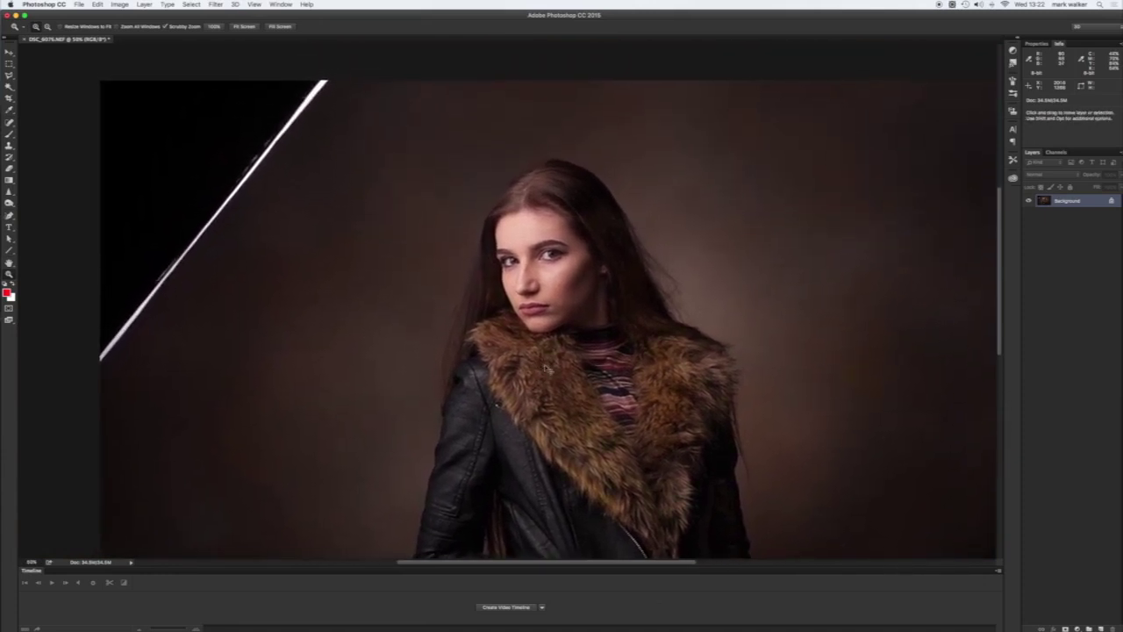
left_click(546, 367, "alt")
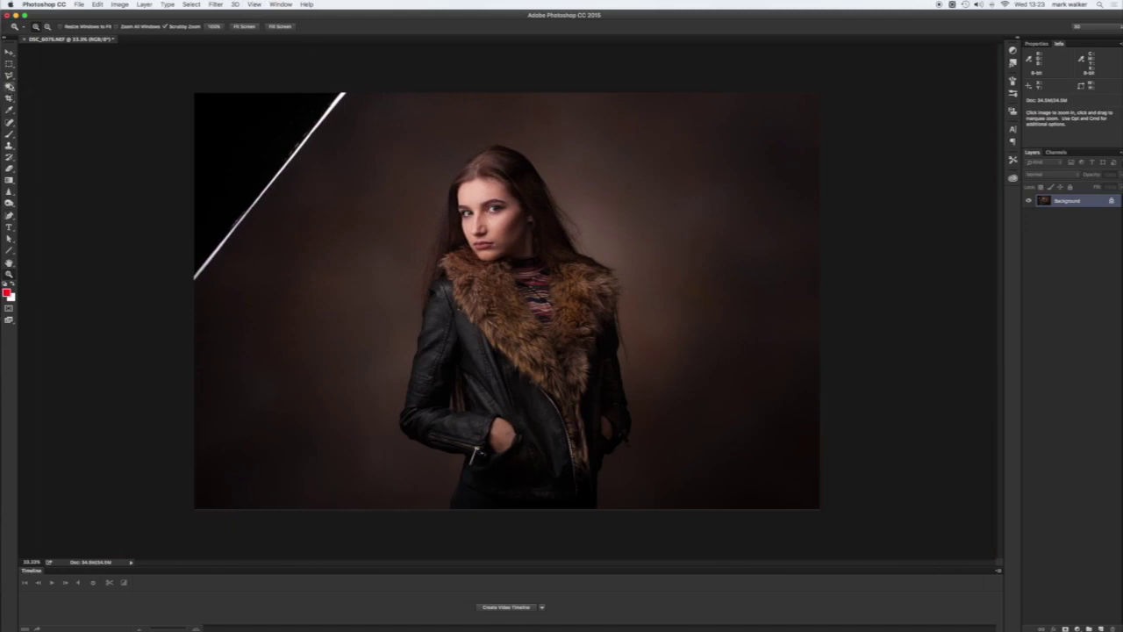
left_click(9, 77)
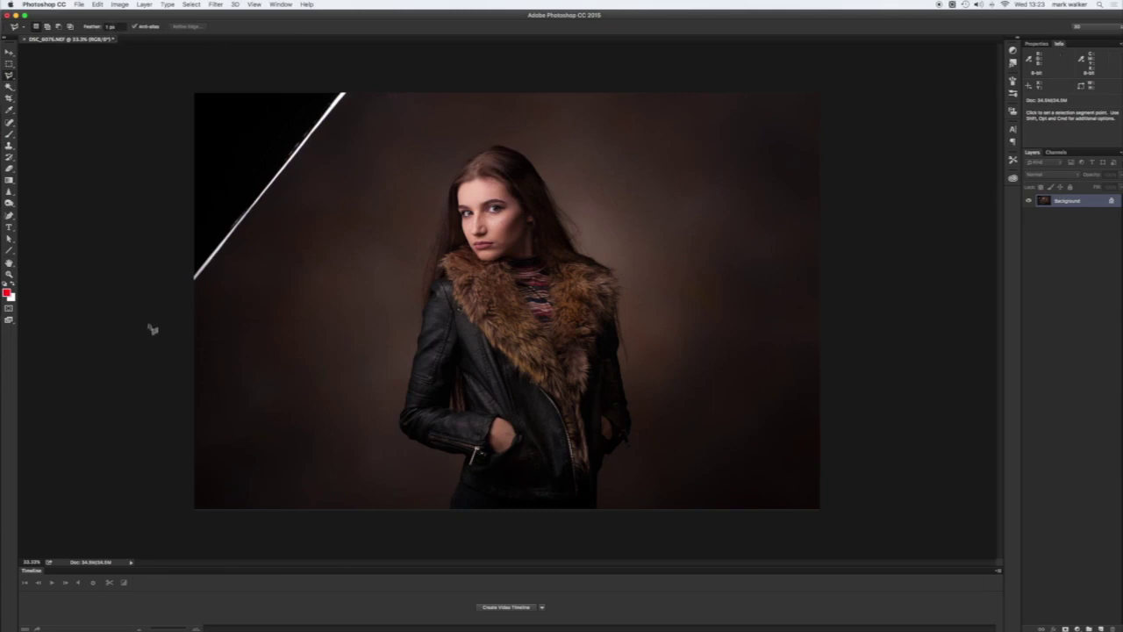
left_click(367, 86)
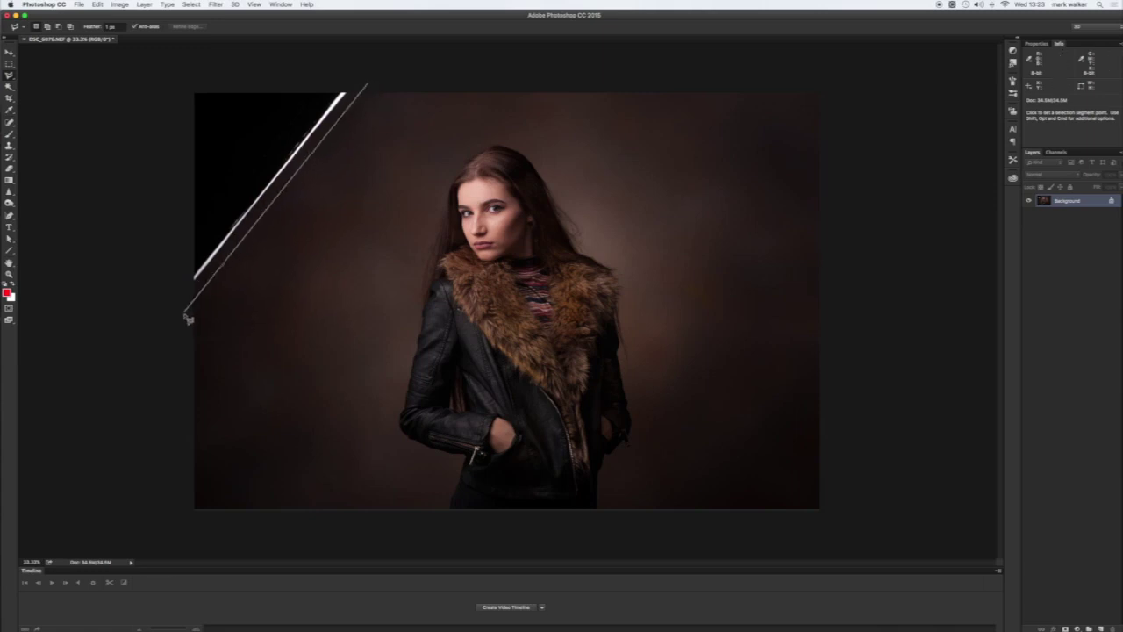
left_click(185, 310)
left_click(183, 80)
left_click(369, 85)
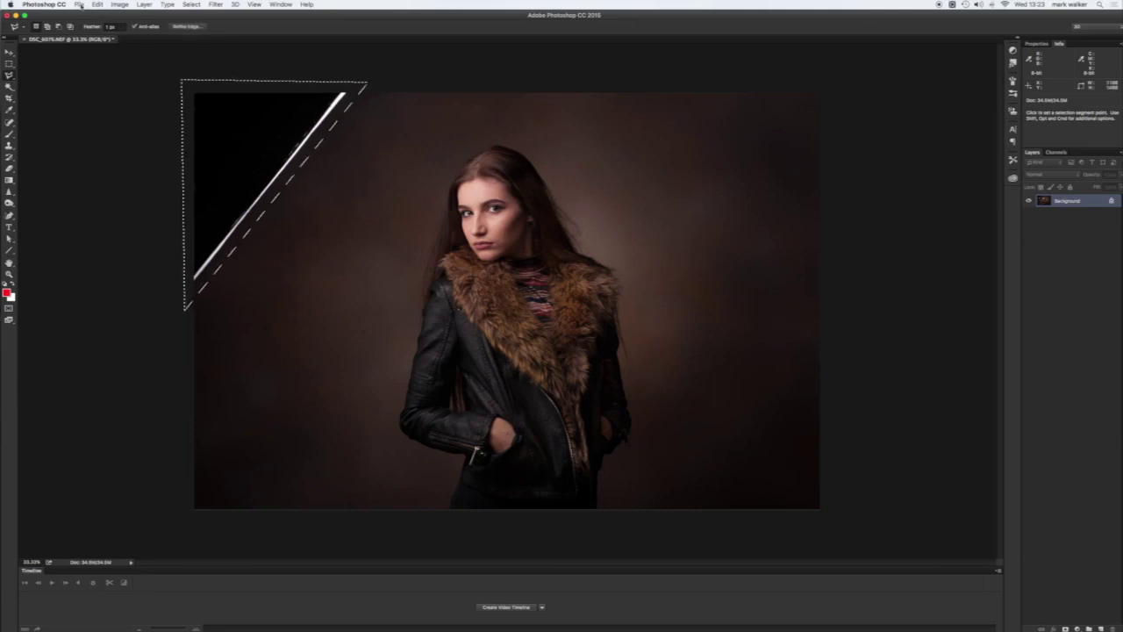
Fill the selected corner with Content-Aware contents and clear the selection
left_click(98, 5)
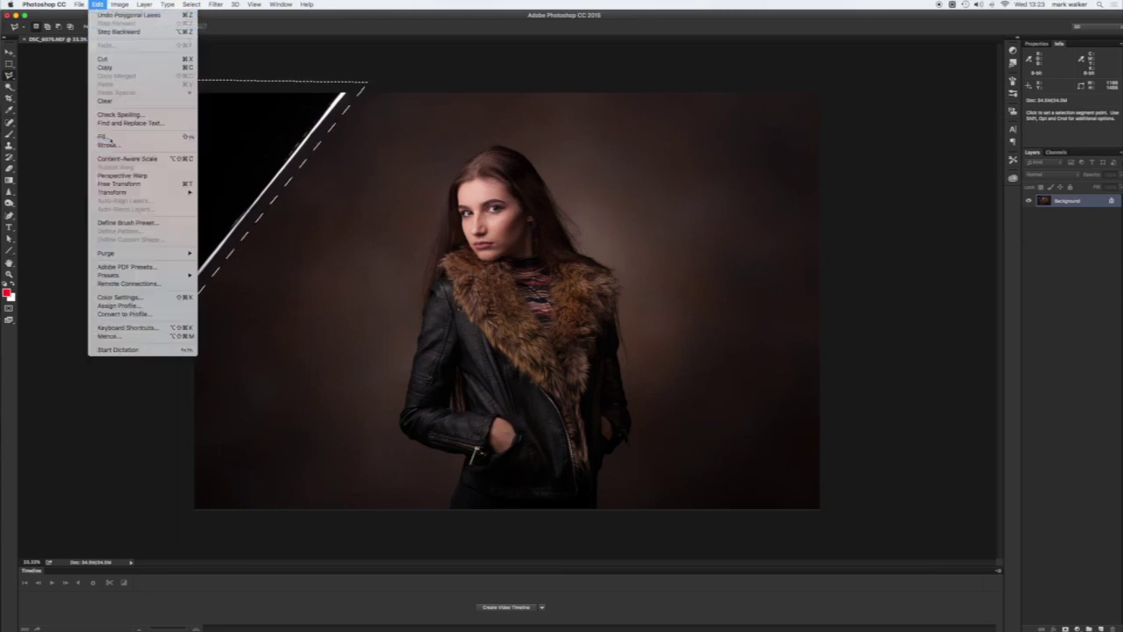
left_click(178, 138)
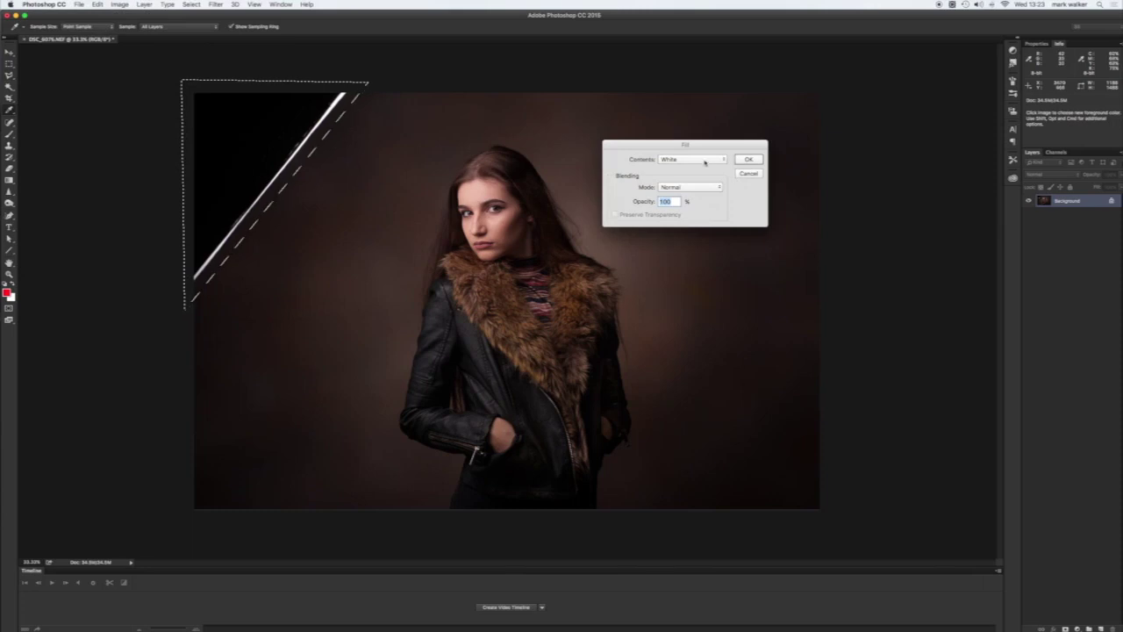
left_click(708, 160)
left_click(686, 114)
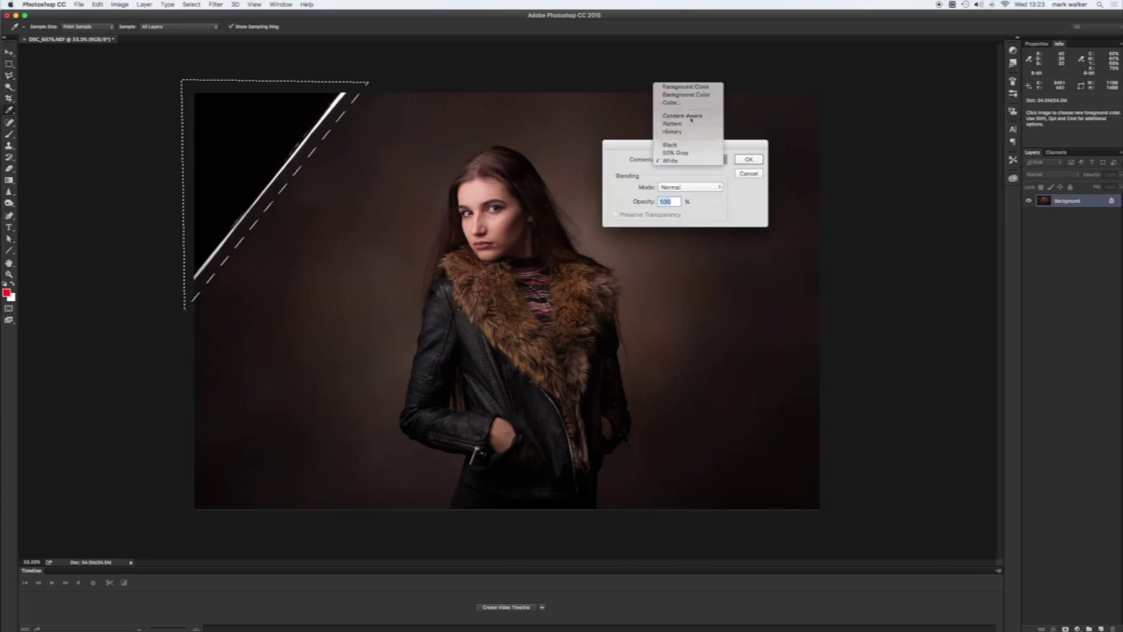
left_click(748, 162)
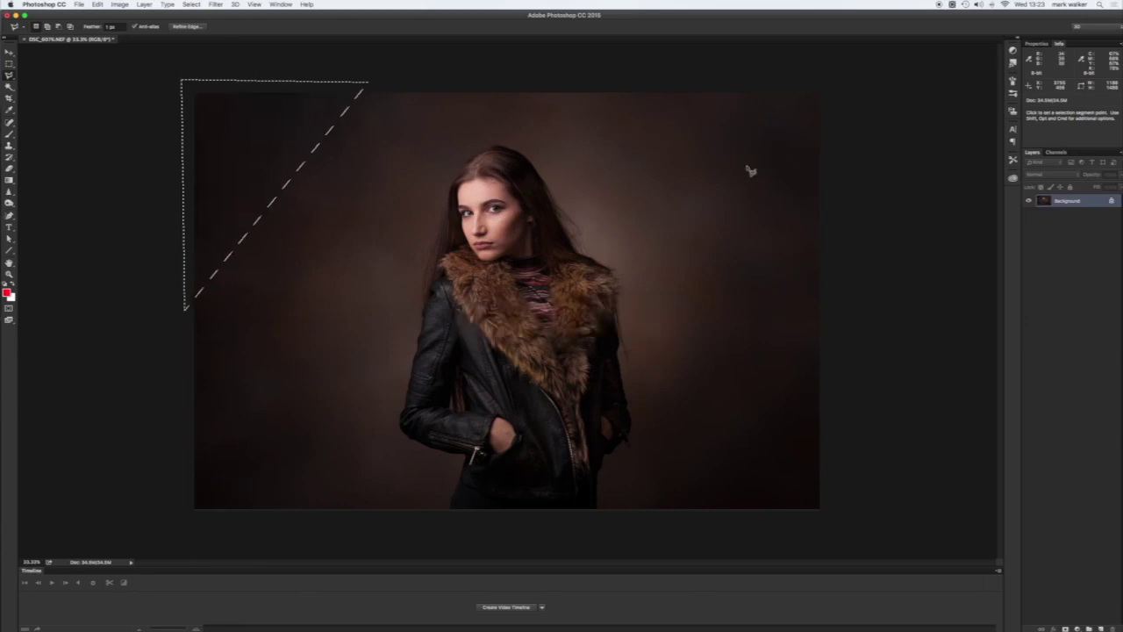
key("super+d")
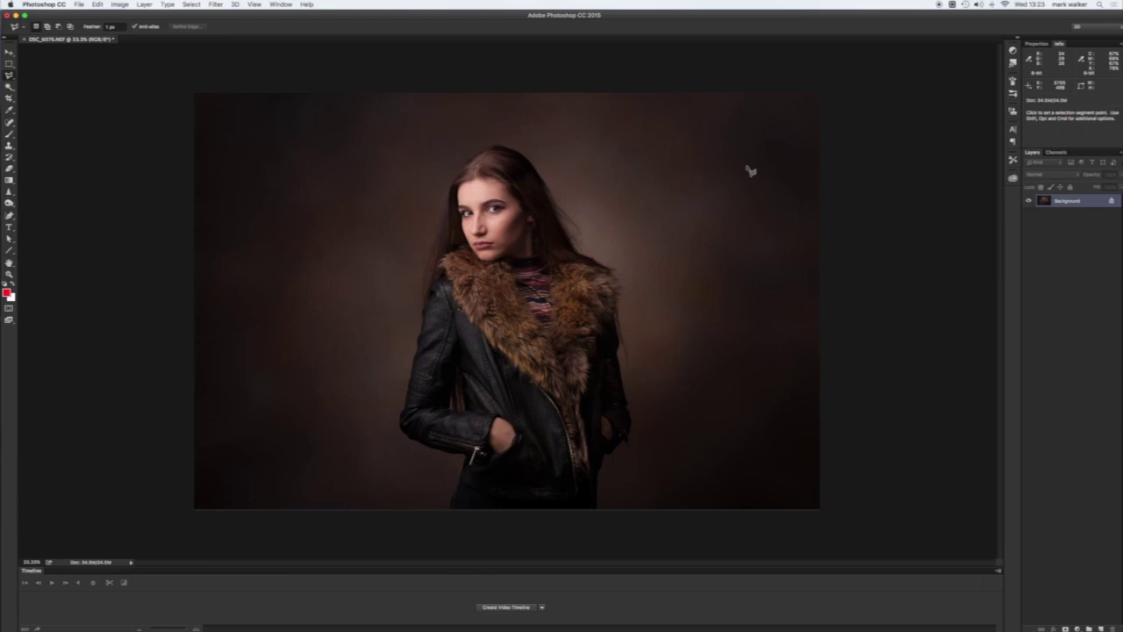
Crop the picture slightly tighter, shifting the model to the right so a blank strip remains along the left edge
key("c")
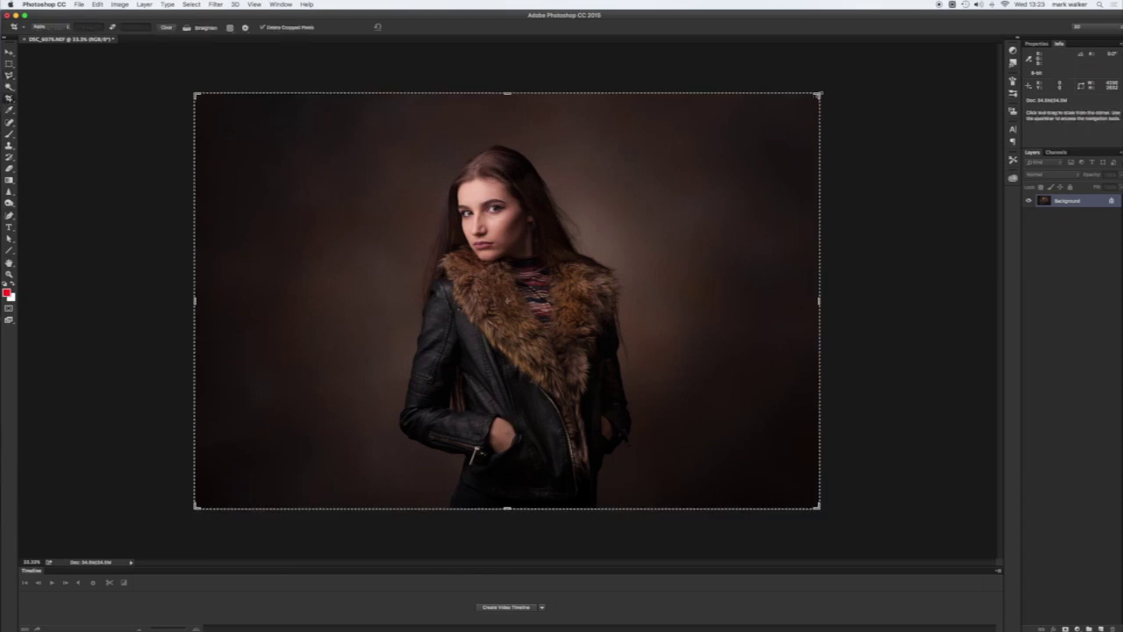
left_click_drag(818, 94, 779, 102)
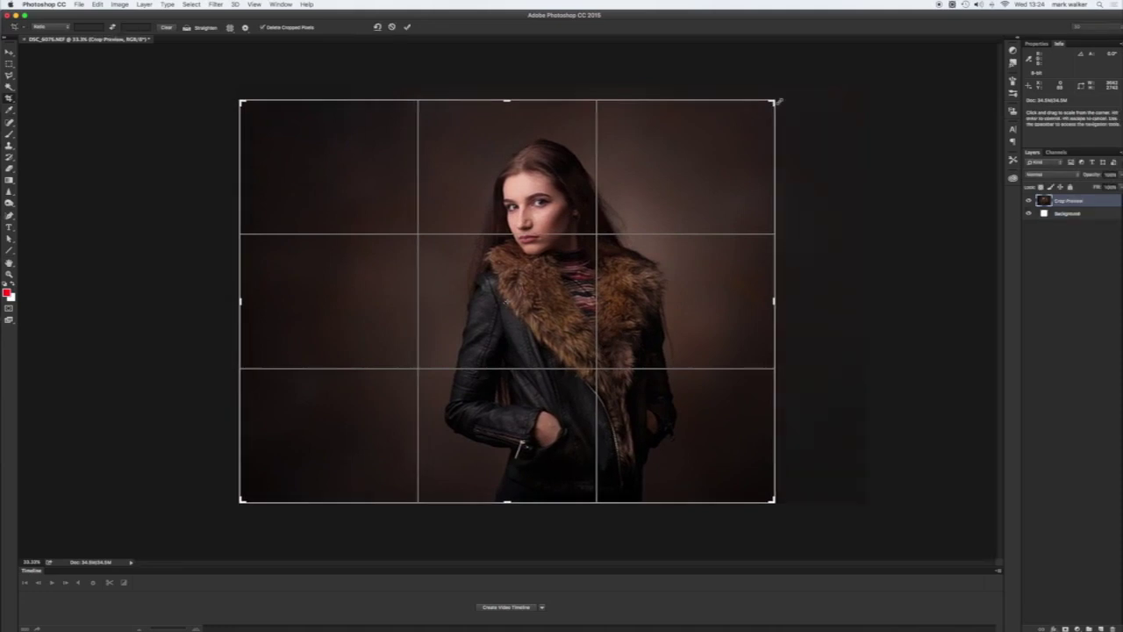
key("super+z")
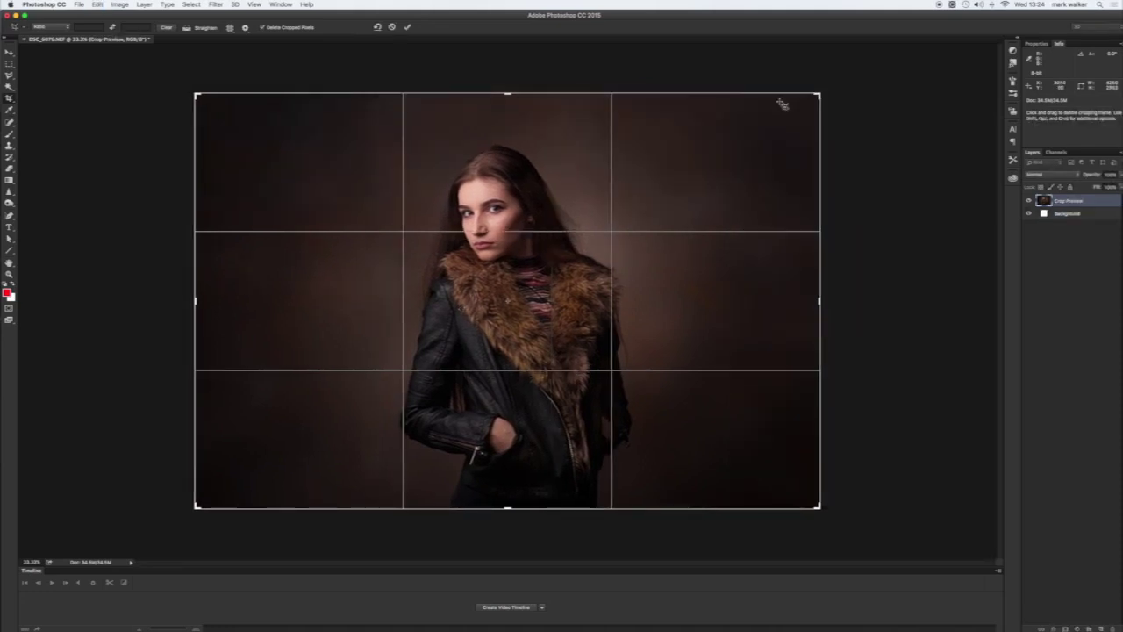
left_click_drag(815, 96, 799, 109)
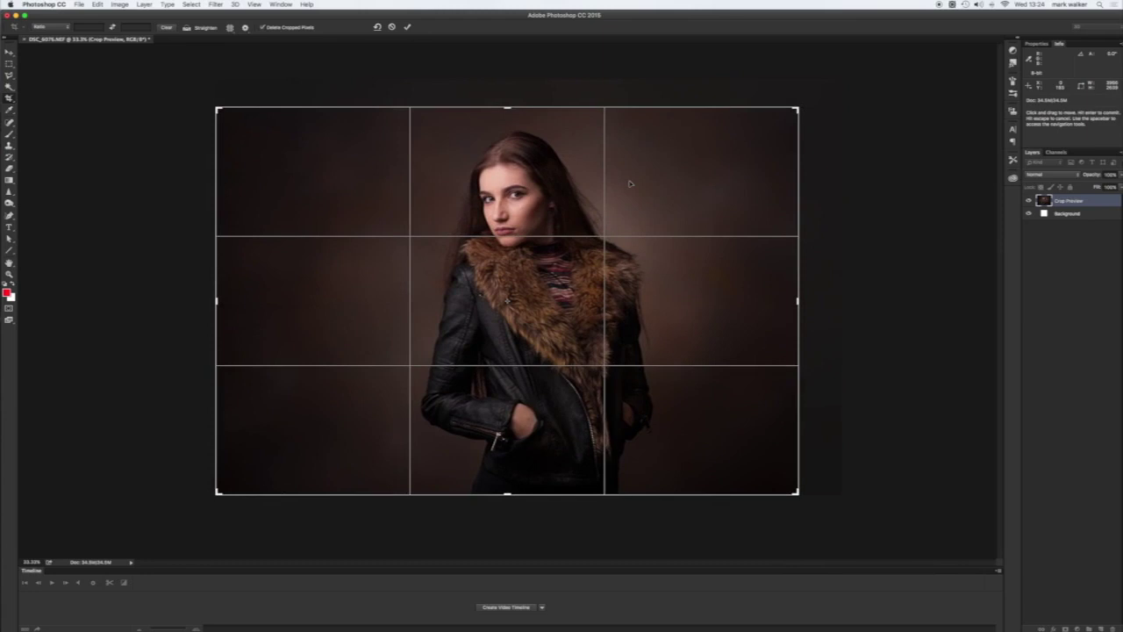
left_click_drag(636, 185, 662, 186)
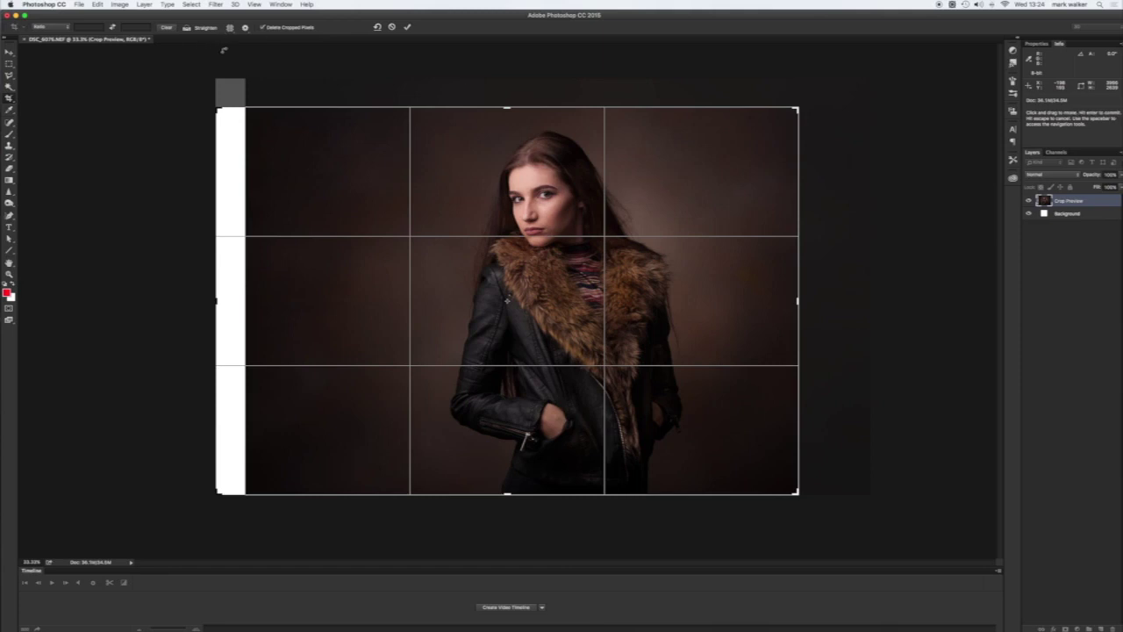
key("Return")
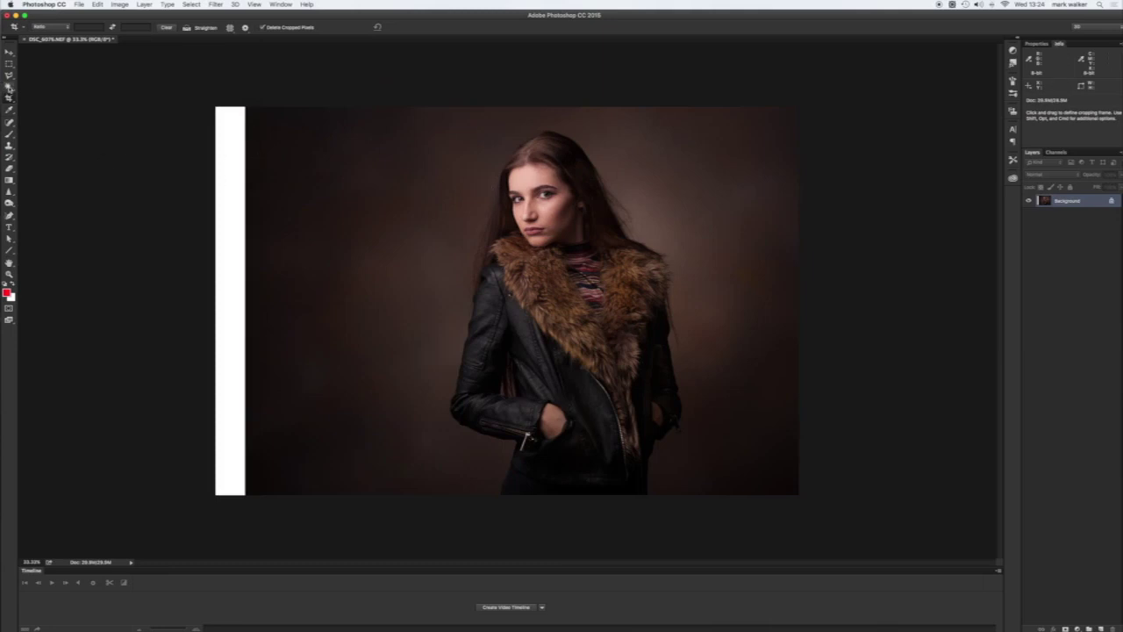
Select the blank white strip beside the background with the Magic Wand, fill it with Content-Aware contents, and clear the selection
left_click(9, 86)
left_click(228, 201)
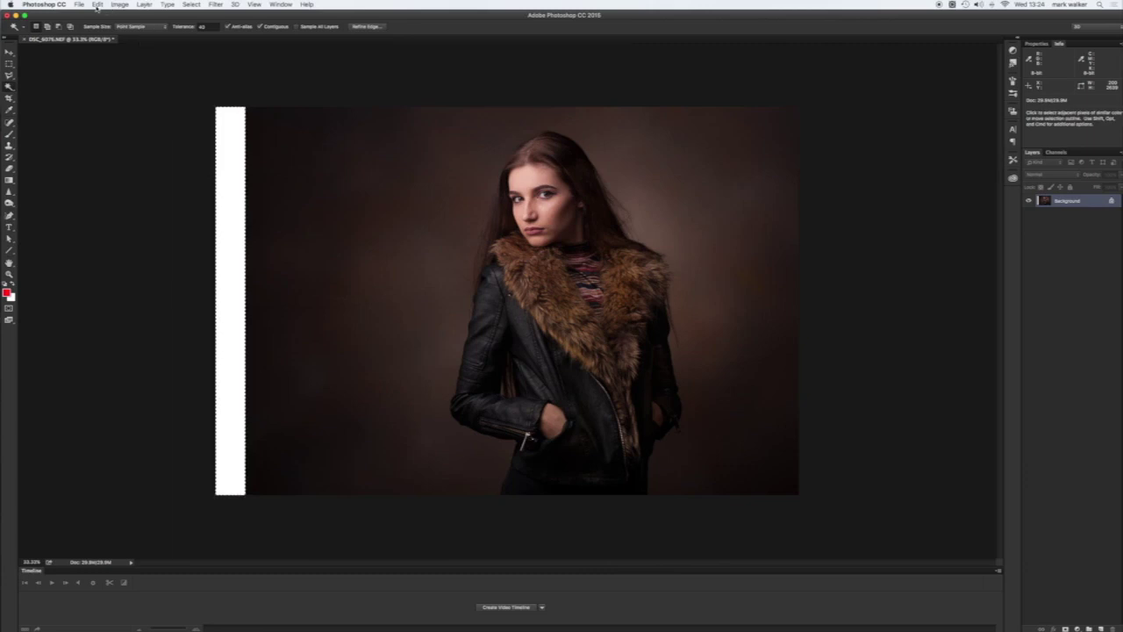
left_click(98, 6)
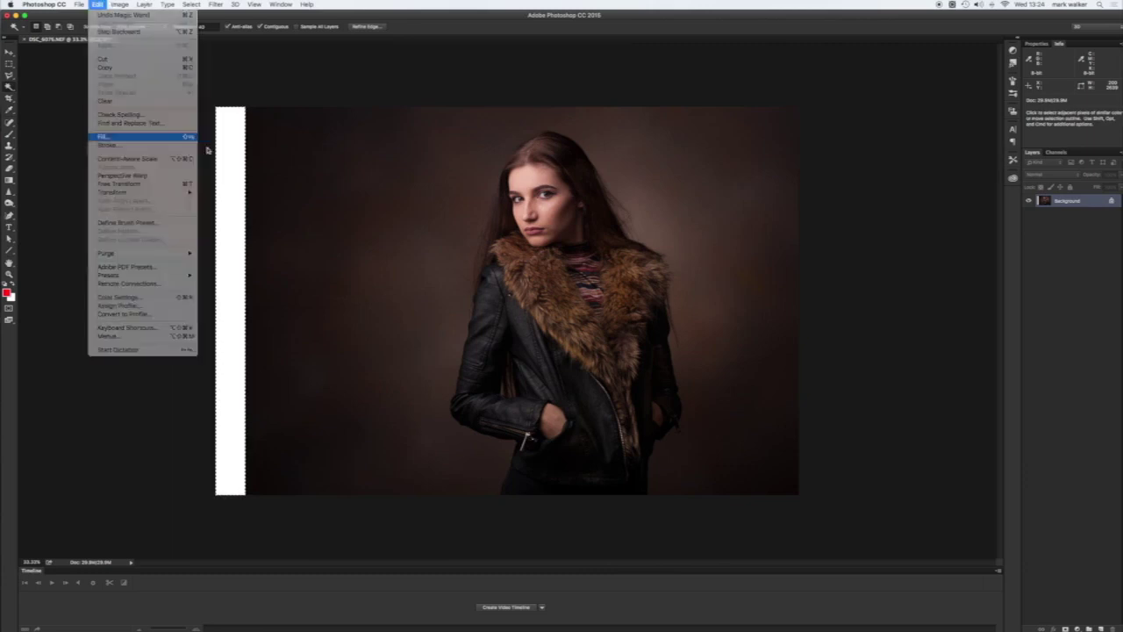
left_click(189, 138)
left_click(742, 160)
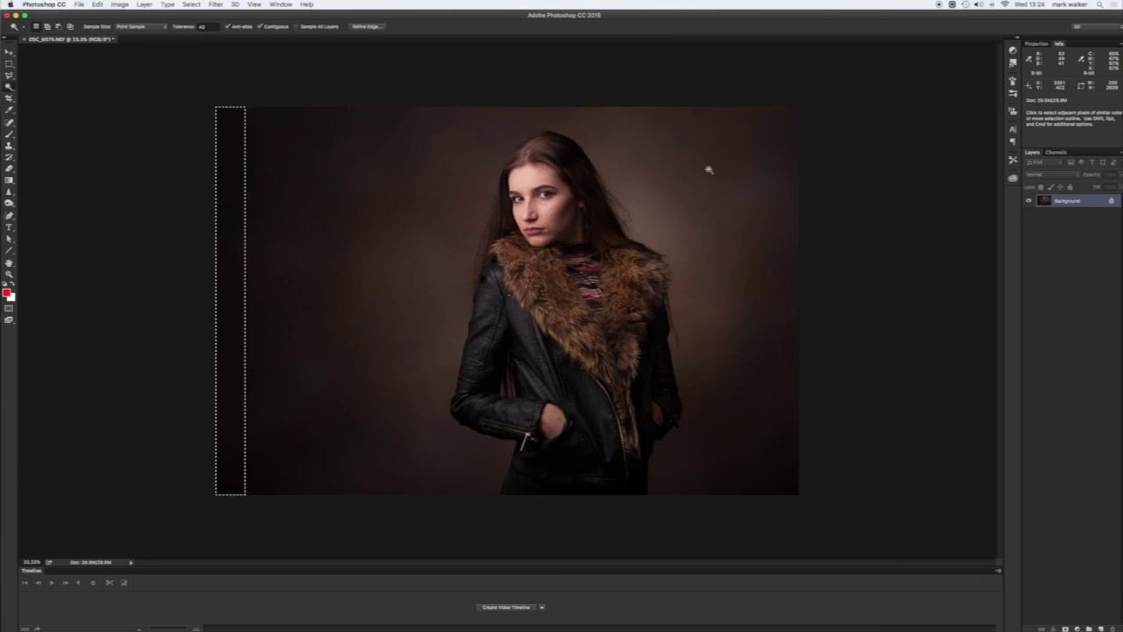
key("super+d")
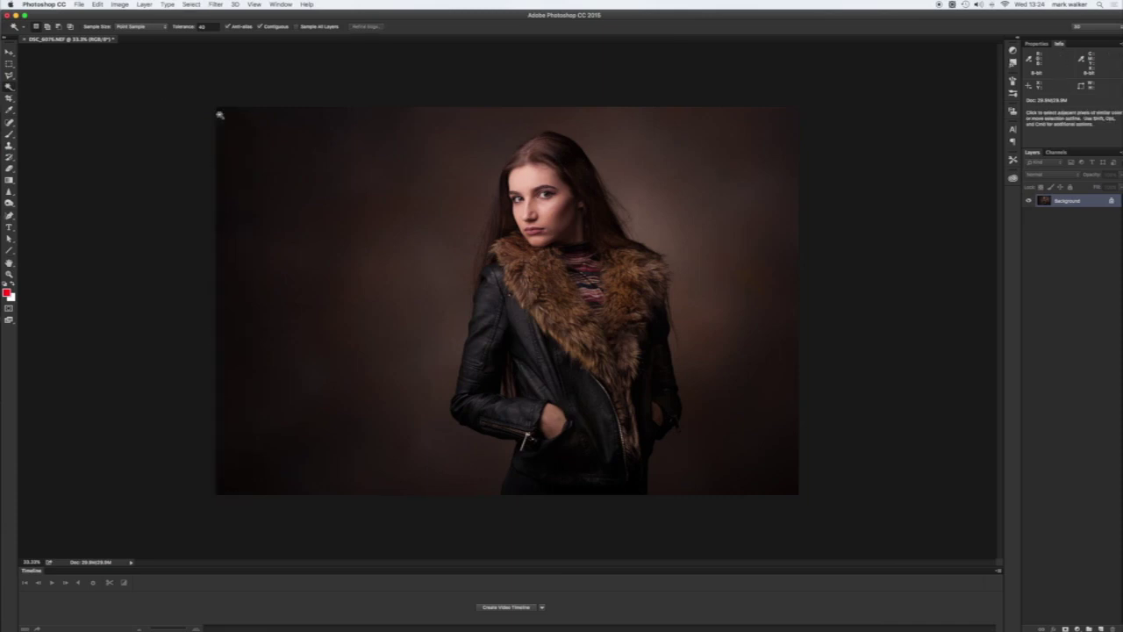
Crop the picture narrower by trimming background from both sides so the model sits near the centre
left_click(10, 99)
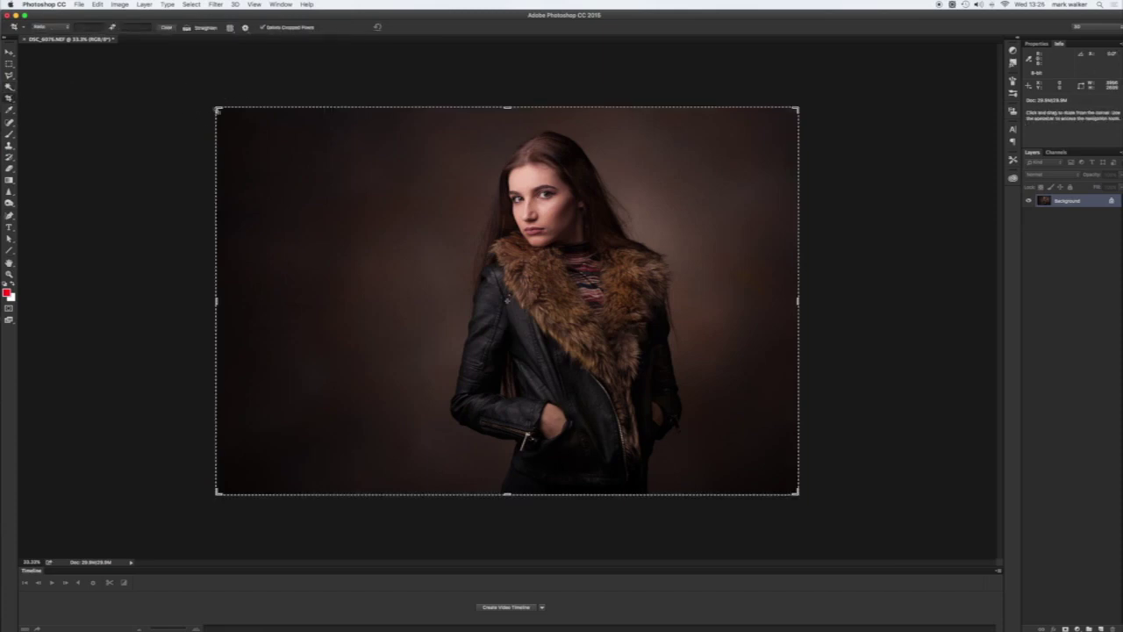
left_click_drag(218, 114, 284, 110)
left_click_drag(322, 168, 337, 182)
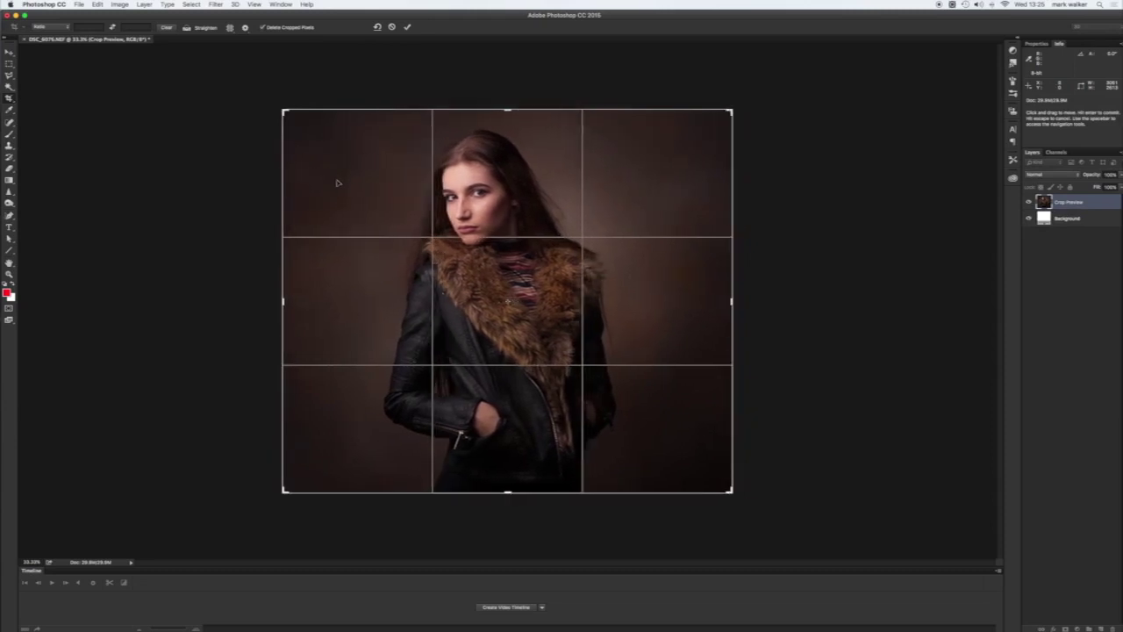
key("Return")
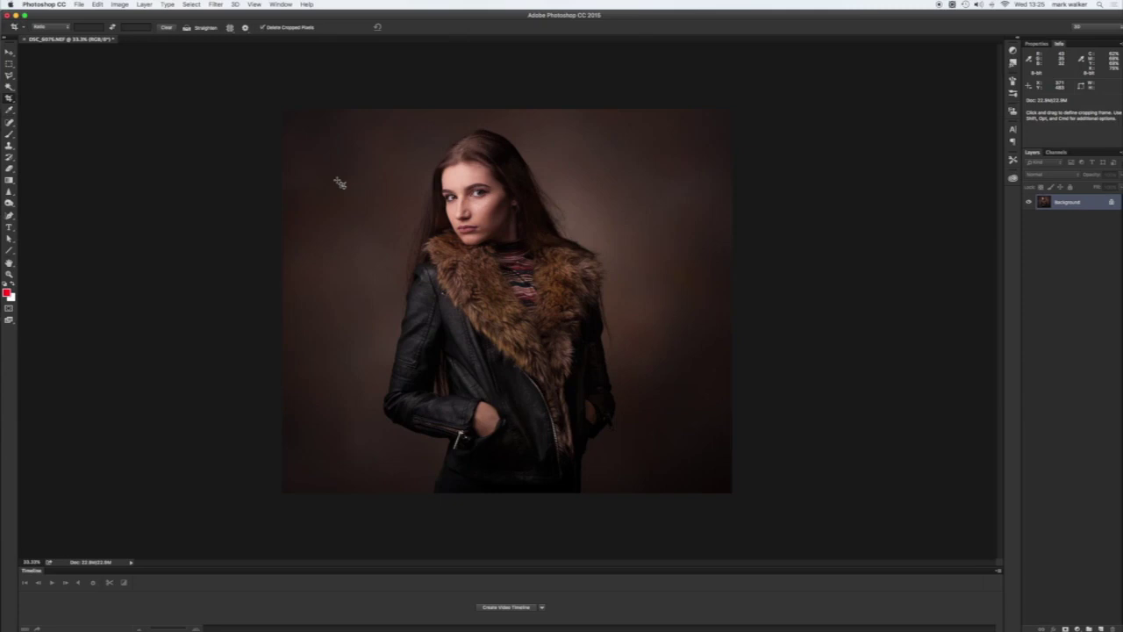
Fit the picture to the view, heal background blemishes beside the model, and remove the dangling cuff zip pull with the Spot Healing Brush
left_click(9, 274)
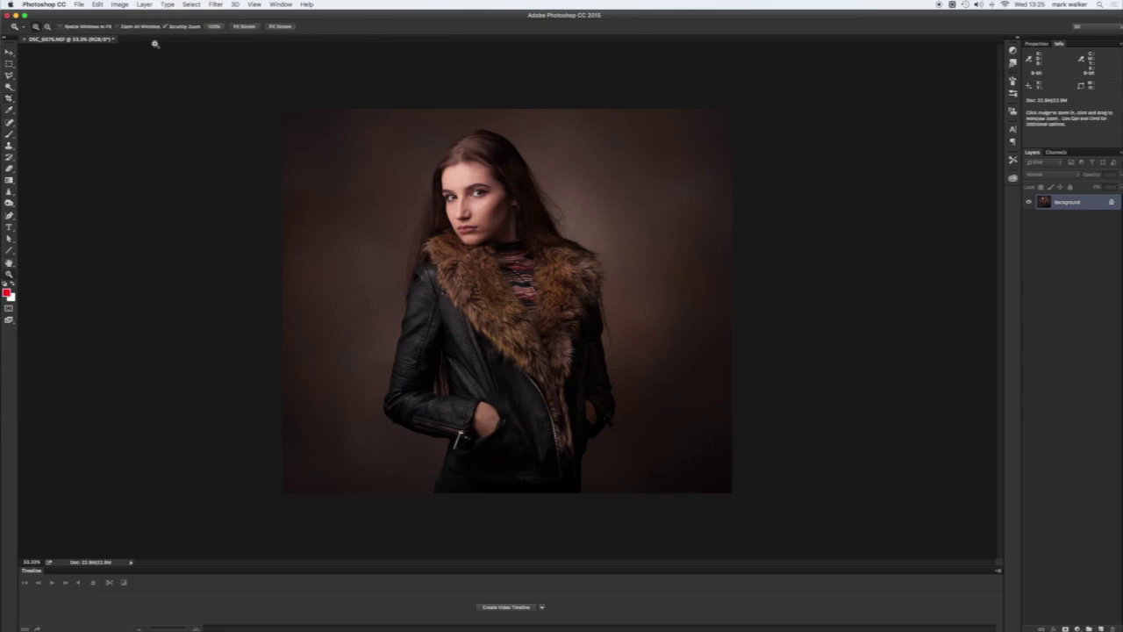
left_click(243, 27)
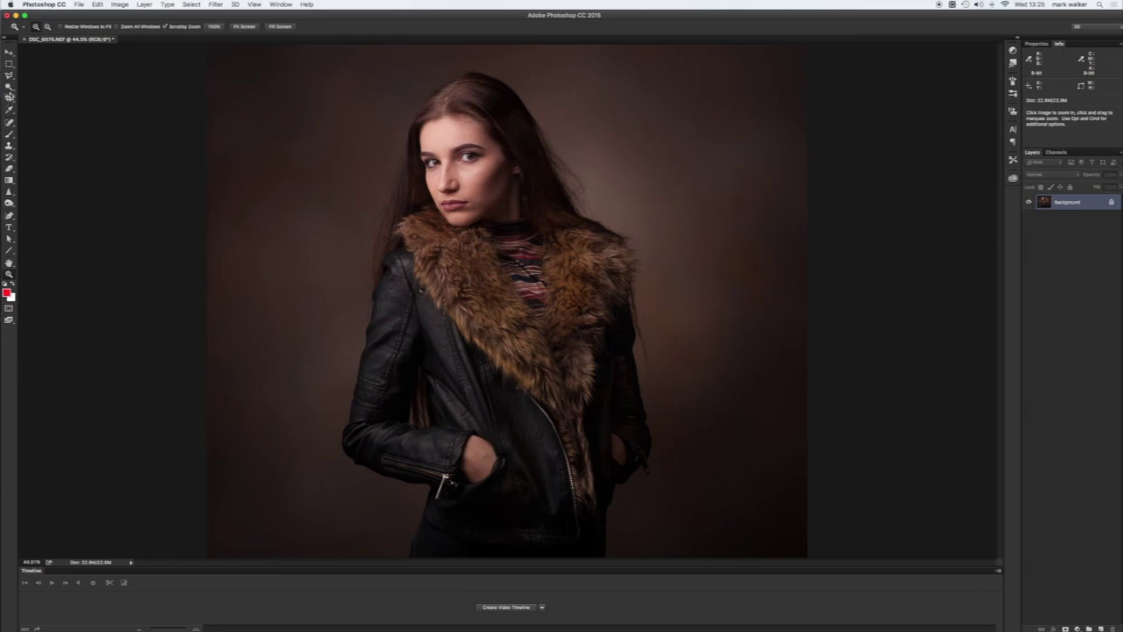
left_click(10, 124)
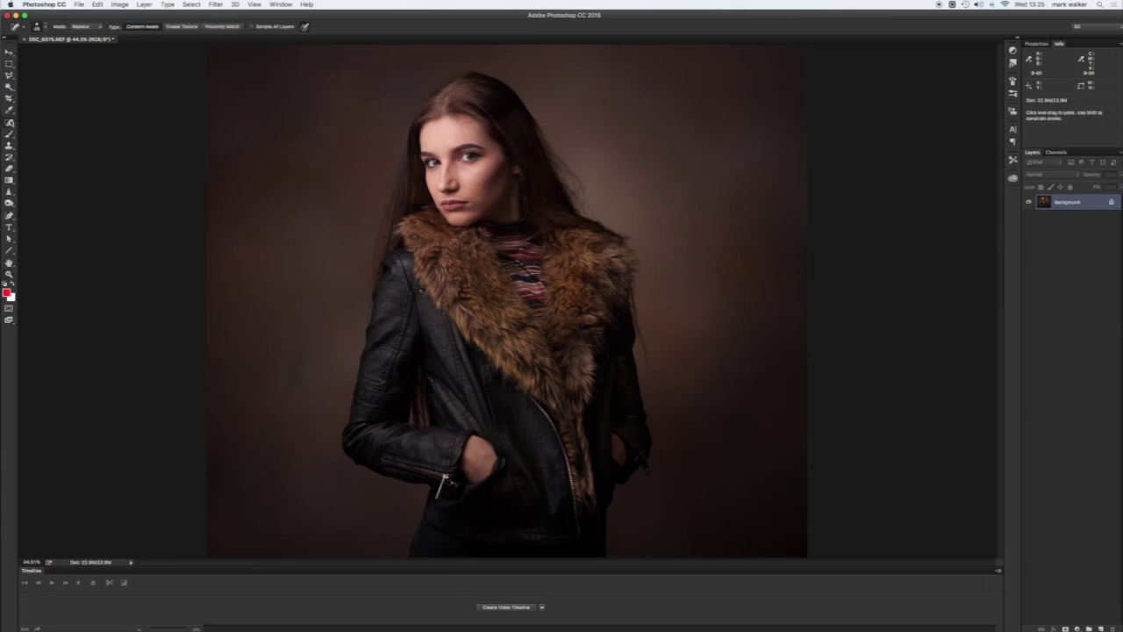
left_click(10, 124)
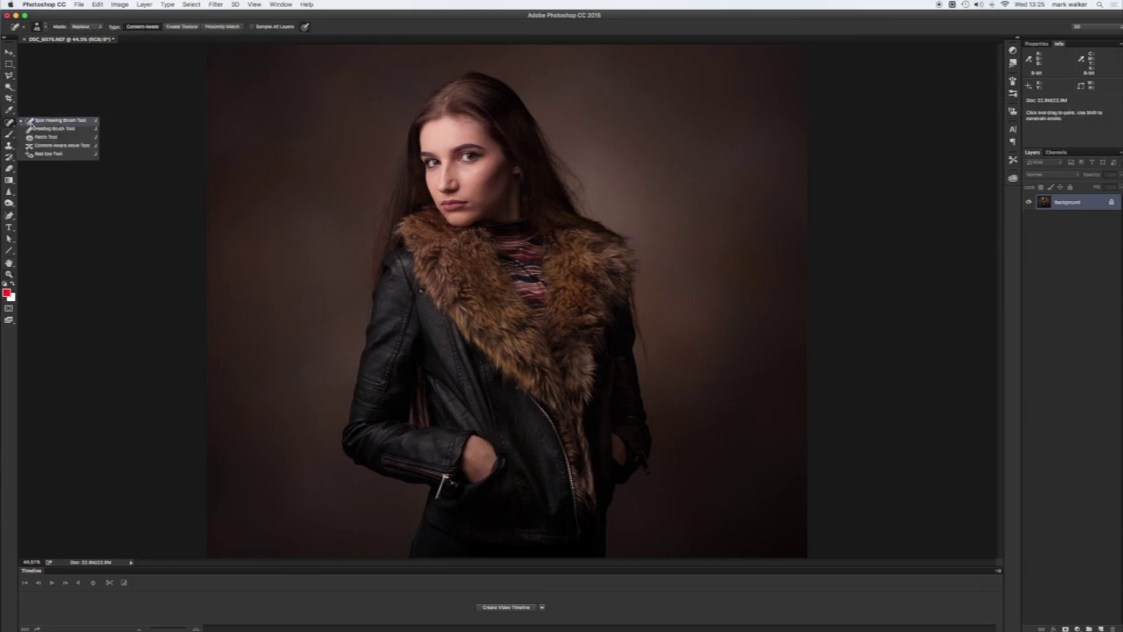
left_click(30, 121)
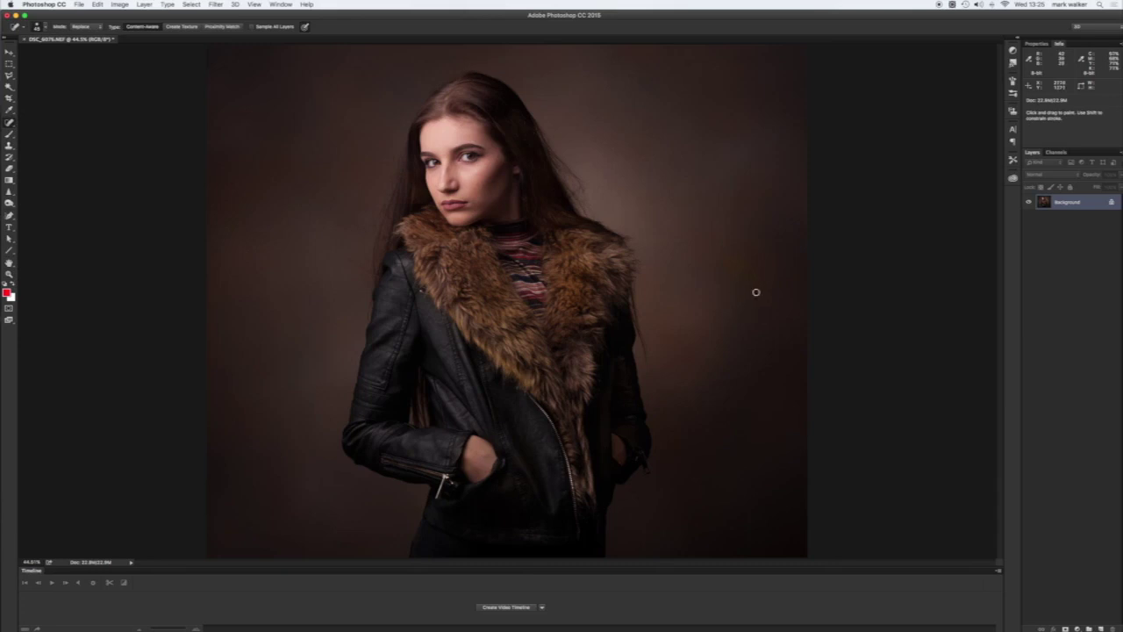
left_click_drag(756, 283, 723, 268)
left_click_drag(685, 396, 740, 379)
left_click_drag(657, 391, 751, 384)
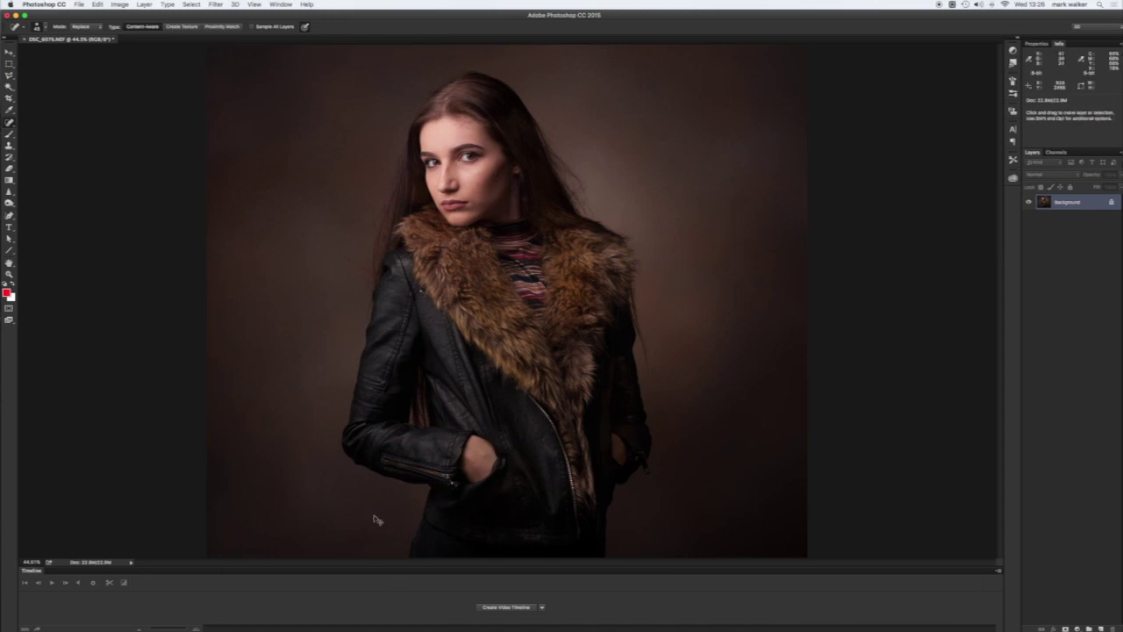
Examine the healed cuff zip and the hand pocket closely, and check them against the whole picture
key("super+equal")
left_click_drag(374, 513, 378, 319)
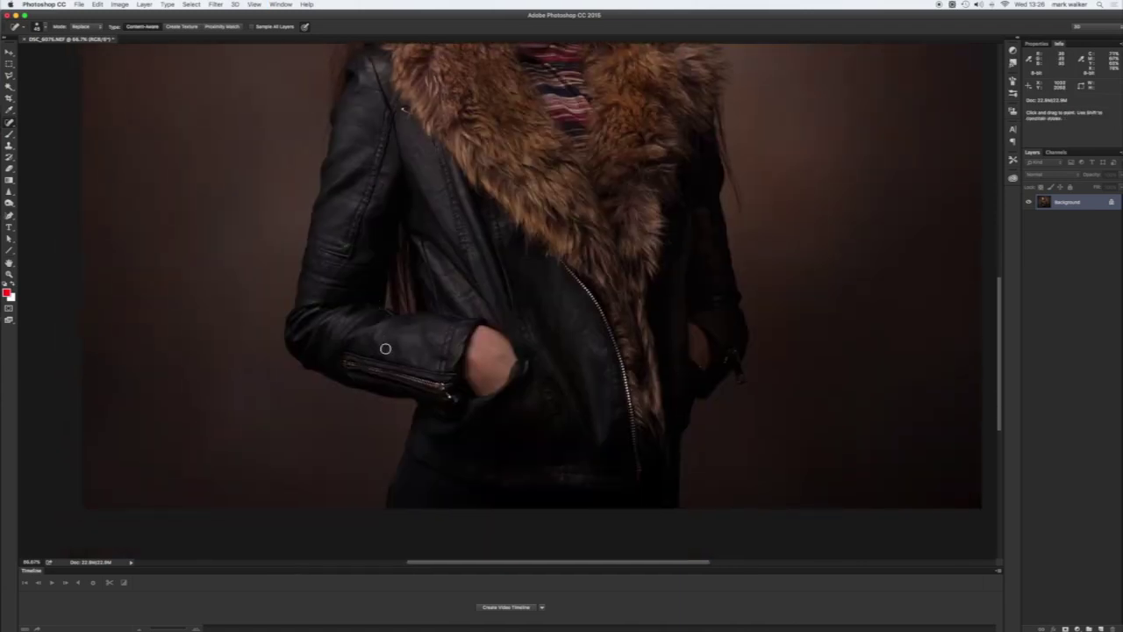
key("super+equal")
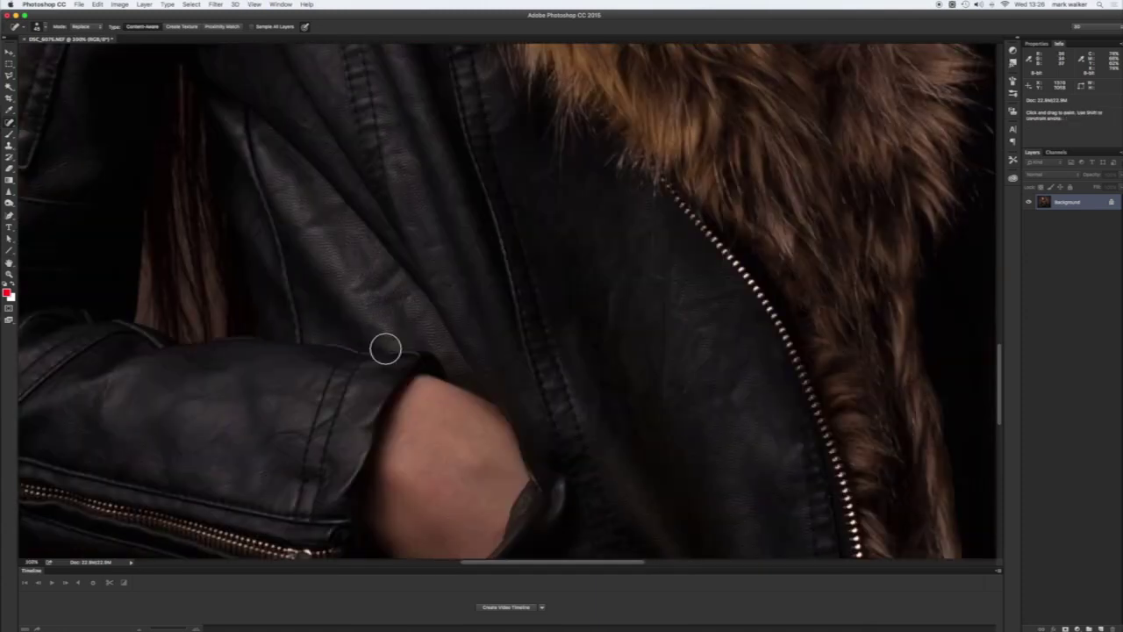
left_click_drag(396, 465, 451, 328)
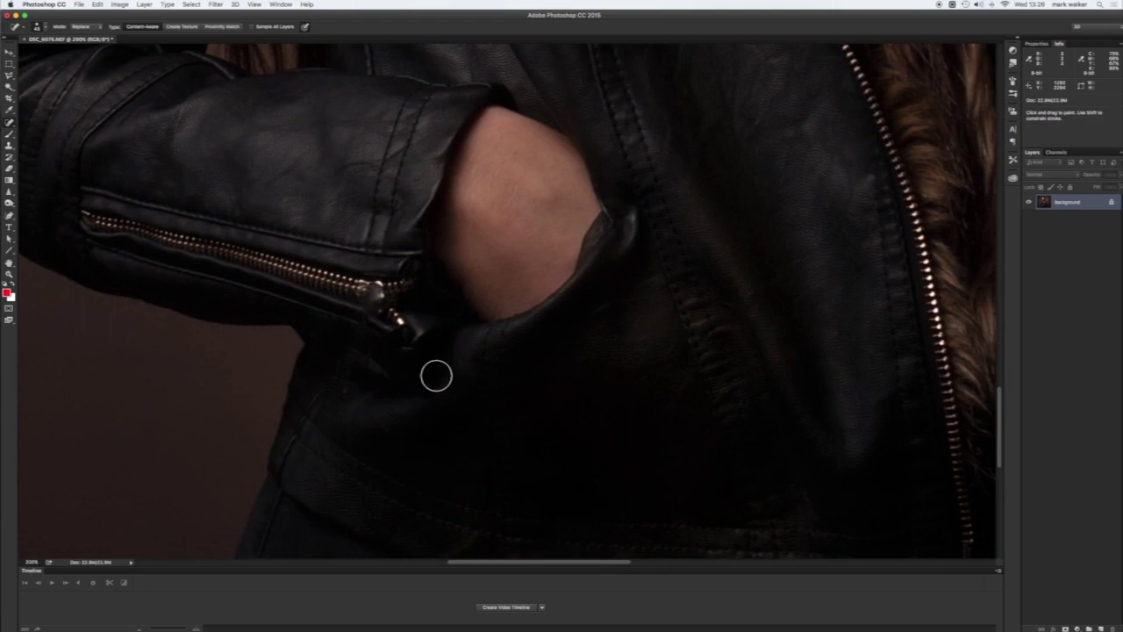
key("super+minus")
key("super+minus")
key("super+minus")
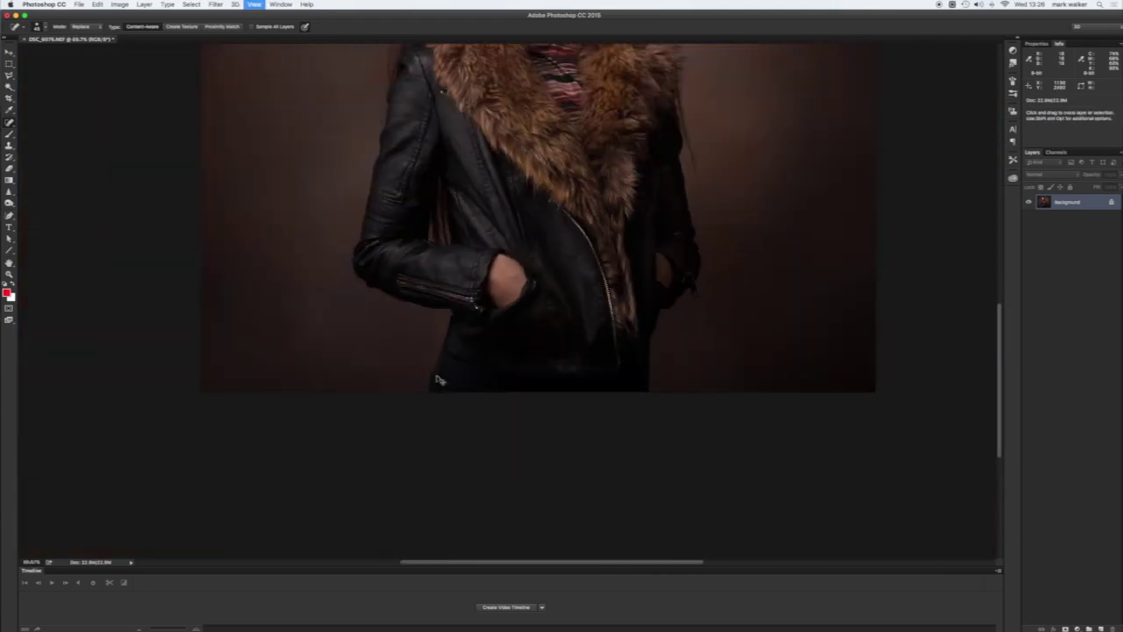
key("super+minus")
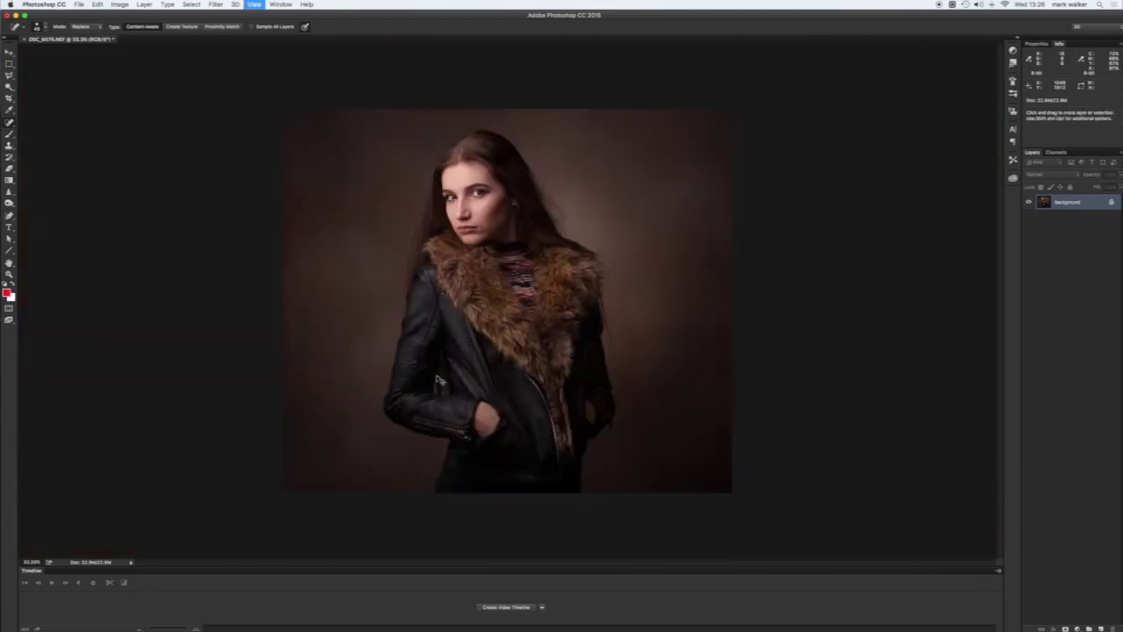
key("super+plus")
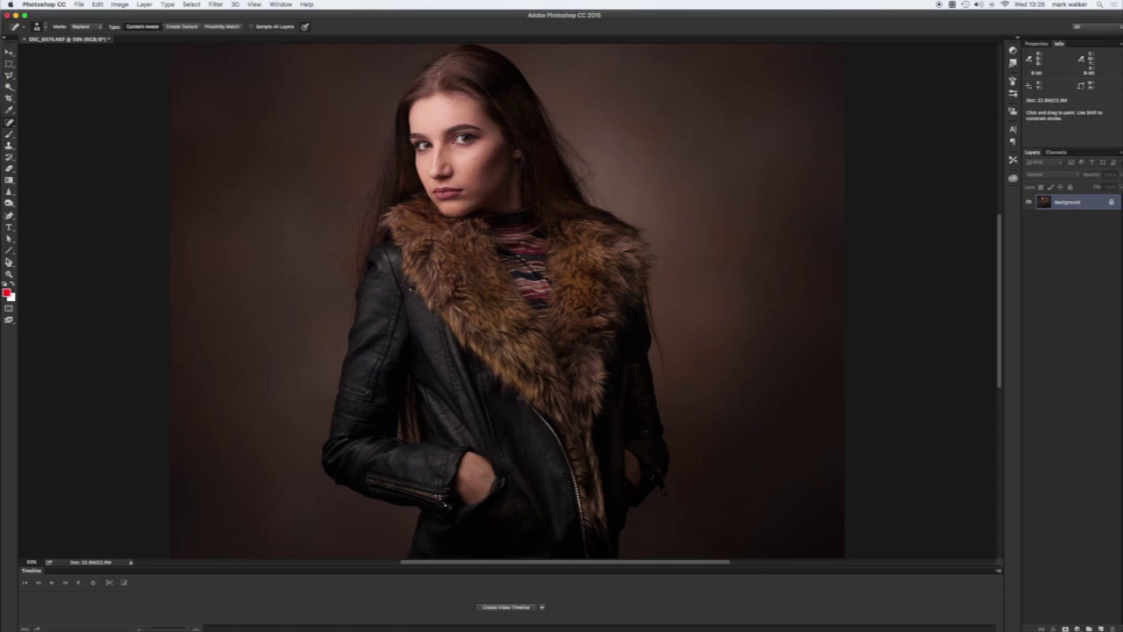
Remove the stray hair strand hanging below the fur collar beside the sleeve with a smaller Spot Healing Brush at 100% view
left_click(8, 274)
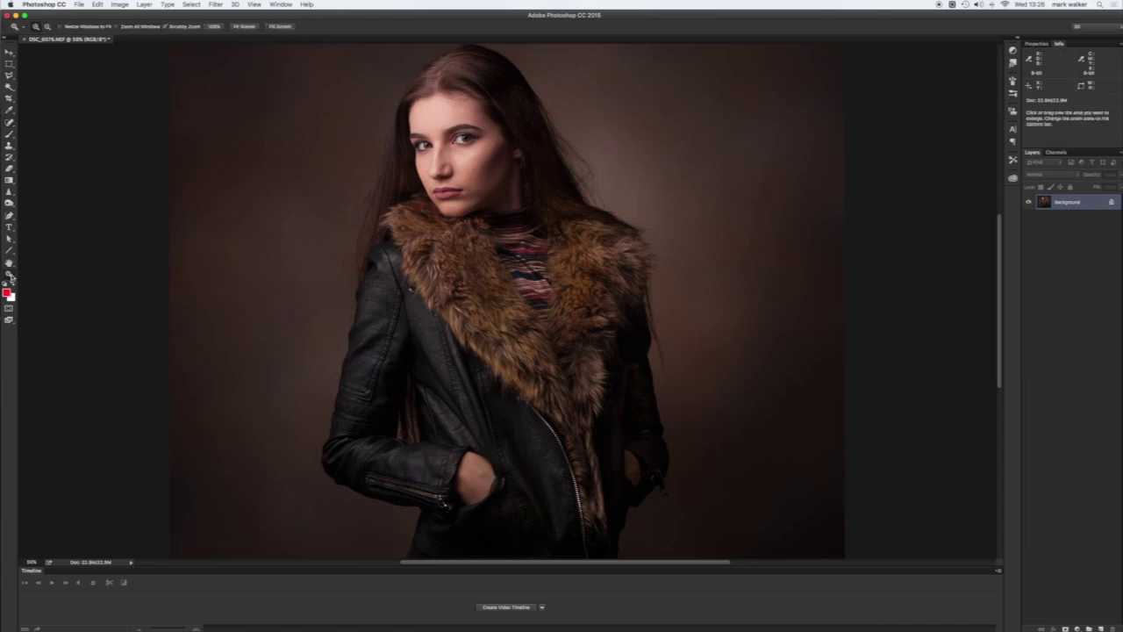
left_click(214, 26)
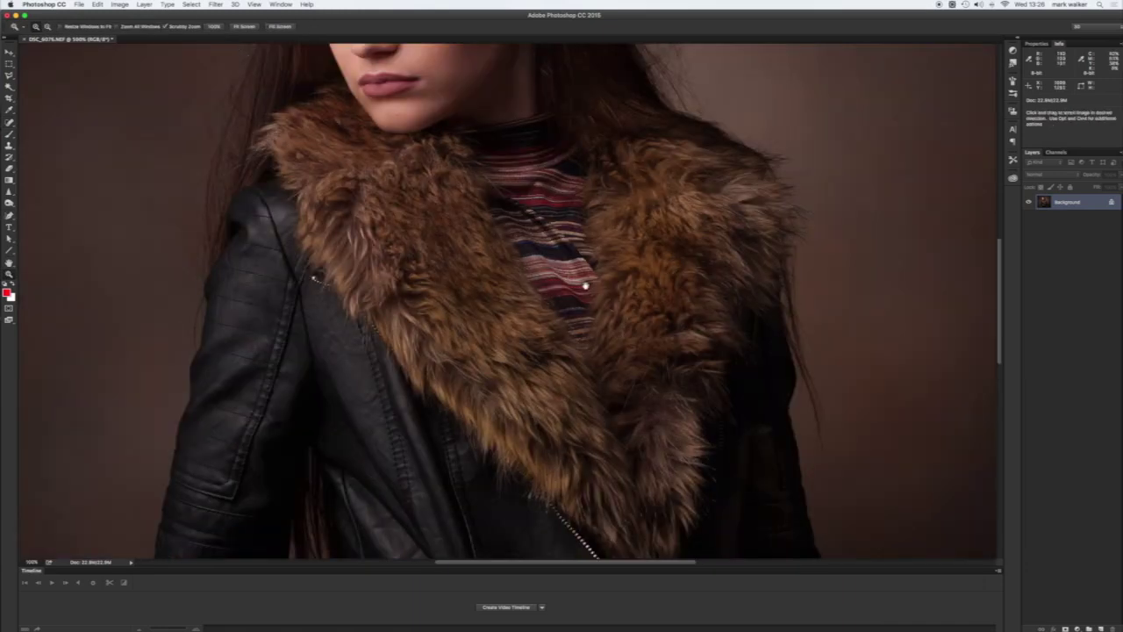
left_click_drag(584, 283, 321, 193)
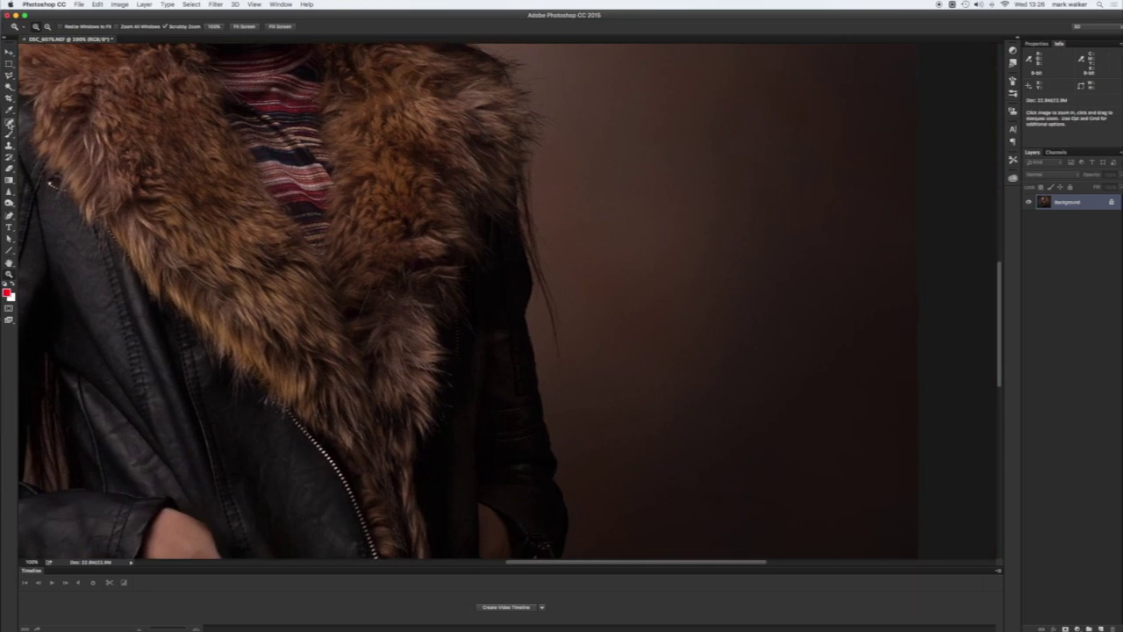
left_click(10, 122)
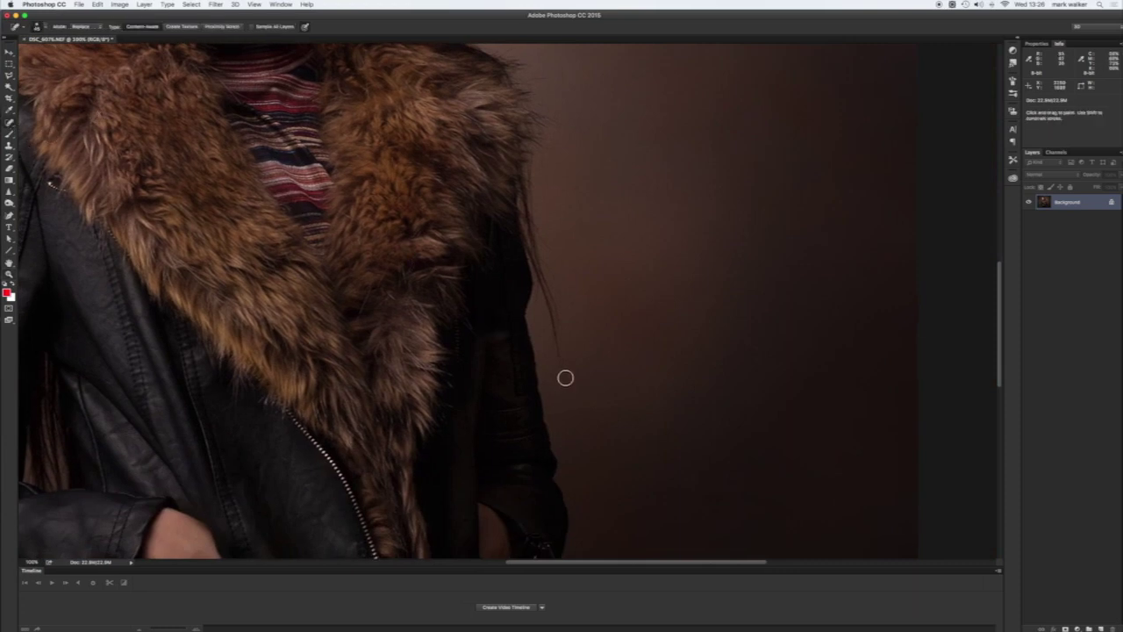
key("bracketleft")
mouse_move(563, 392)
left_mouse_down()
mouse_move(559, 343)
mouse_move(572, 376)
mouse_move(559, 362)
left_mouse_up()
left_click_drag(556, 384, 554, 274)
left_click(553, 331)
left_click_drag(548, 288, 535, 240)
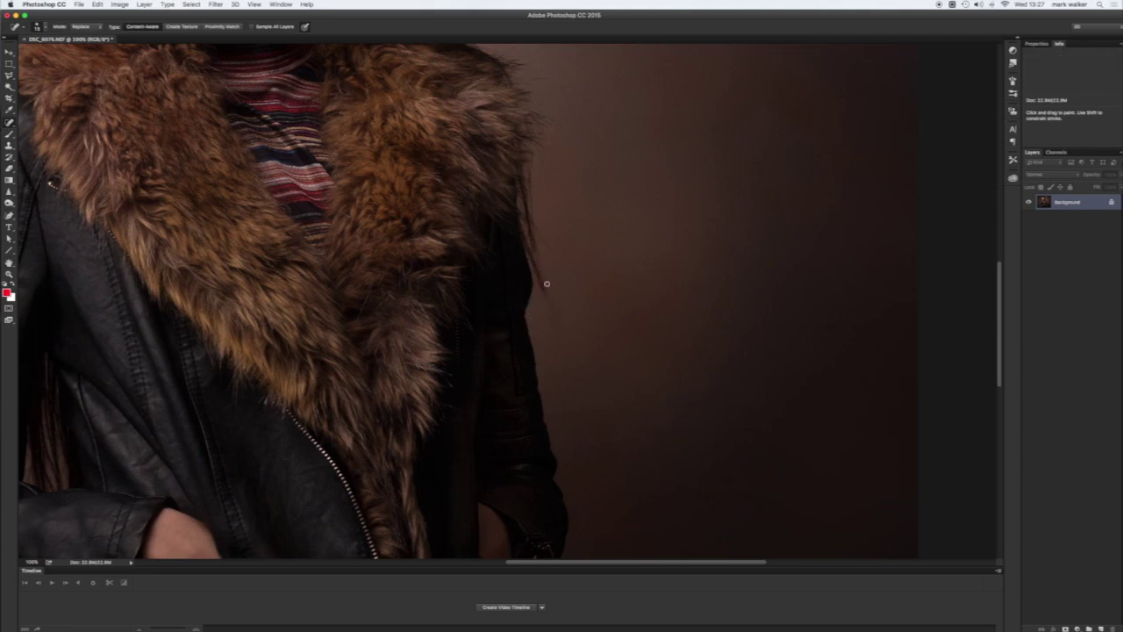
left_click_drag(547, 286, 531, 221)
left_click_drag(550, 281, 526, 196)
left_click_drag(534, 250, 530, 239)
mouse_move(549, 284)
left_mouse_down()
mouse_move(534, 247)
mouse_move(550, 306)
left_mouse_up()
left_click_drag(558, 340, 549, 319)
left_click_drag(550, 275, 535, 230)
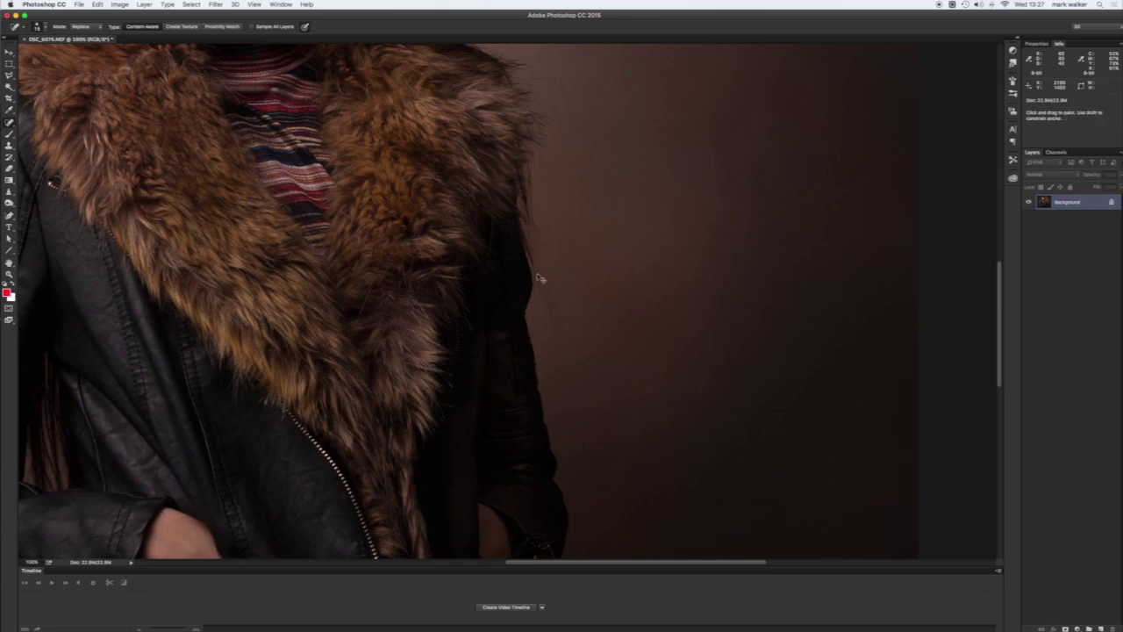
key("super+minus")
key("super+minus")
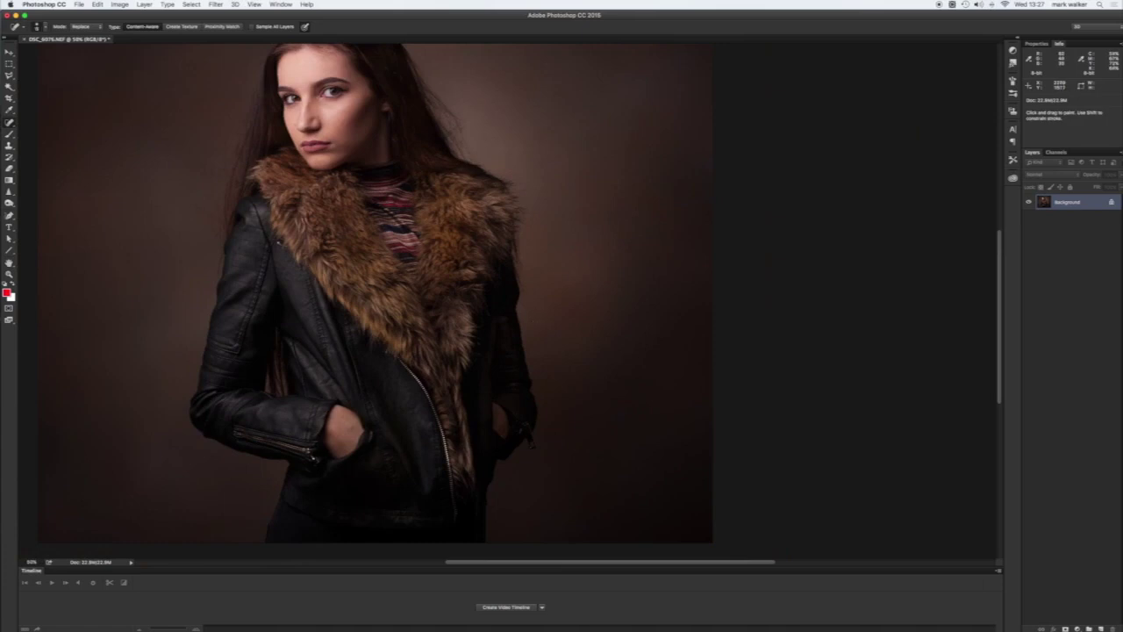
mouse_move(533, 314)
left_mouse_down()
mouse_move(526, 304)
mouse_move(543, 330)
mouse_move(538, 356)
mouse_move(547, 350)
left_mouse_up()
View the face at 100% and heal a small blemish on the forehead with the Spot Healing Brush
left_click(10, 275)
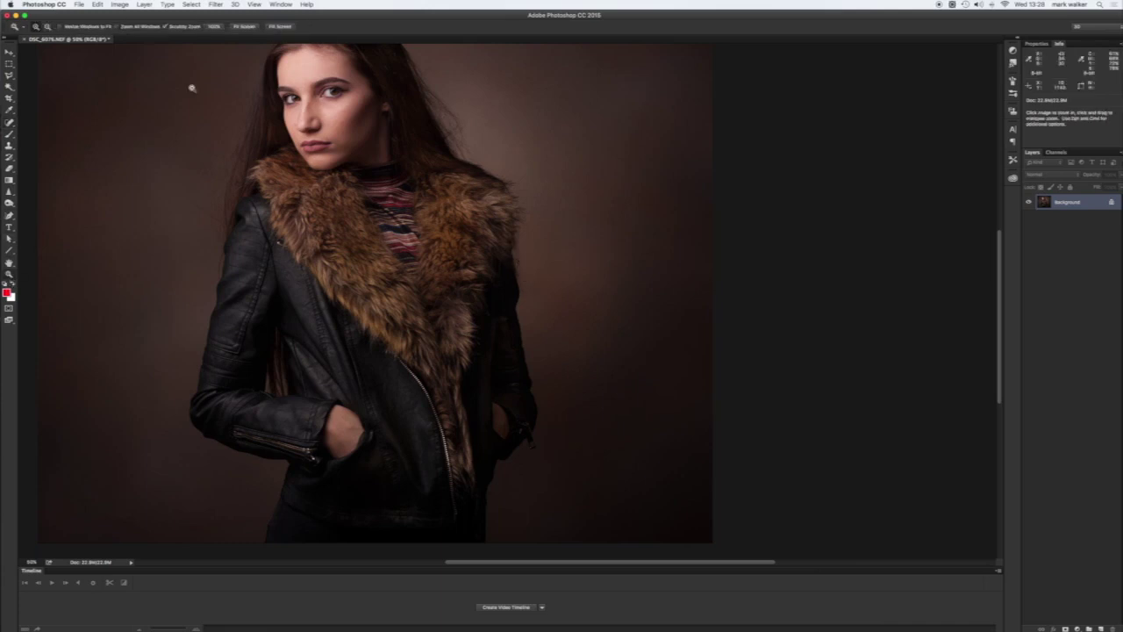
left_click(213, 26)
left_click_drag(369, 218, 632, 441)
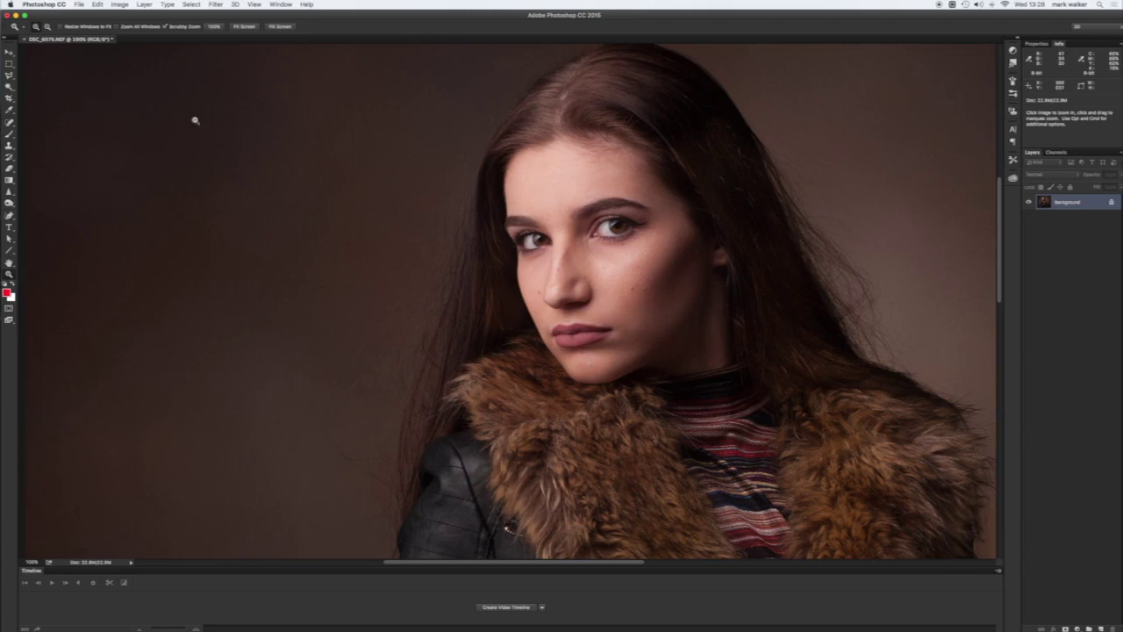
left_click(10, 122)
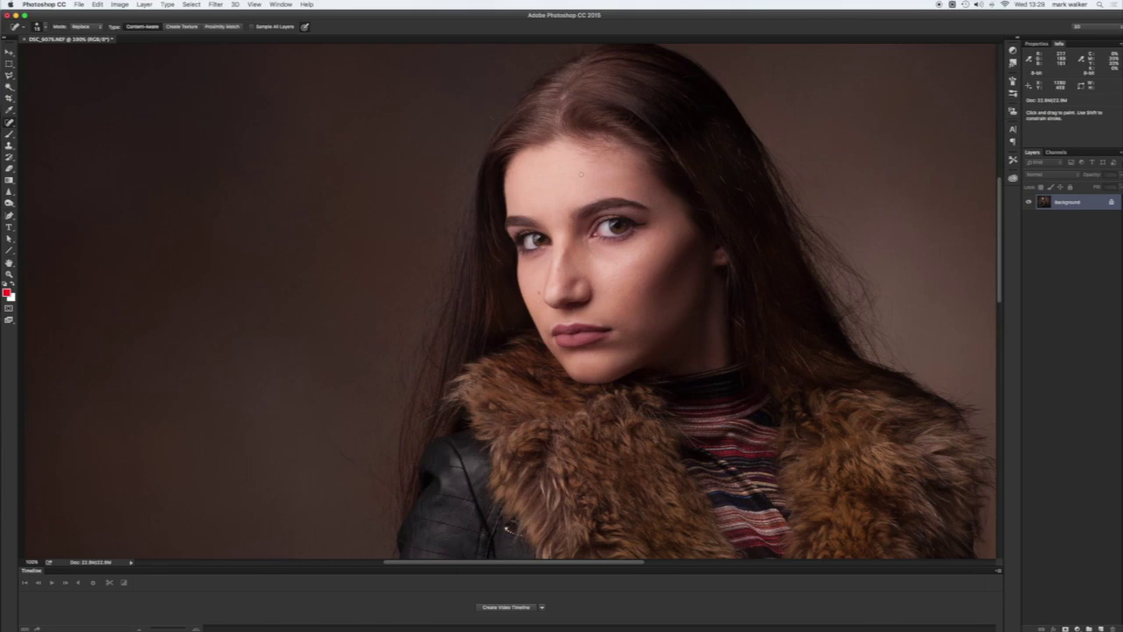
mouse_move(585, 172)
left_mouse_down()
mouse_move(529, 178)
mouse_move(573, 158)
mouse_move(589, 173)
left_mouse_up()
Duplicate the Background layer and smooth the copy with Imagenomic Portraiture using the Smoothing: Normal preset
key("super+j")
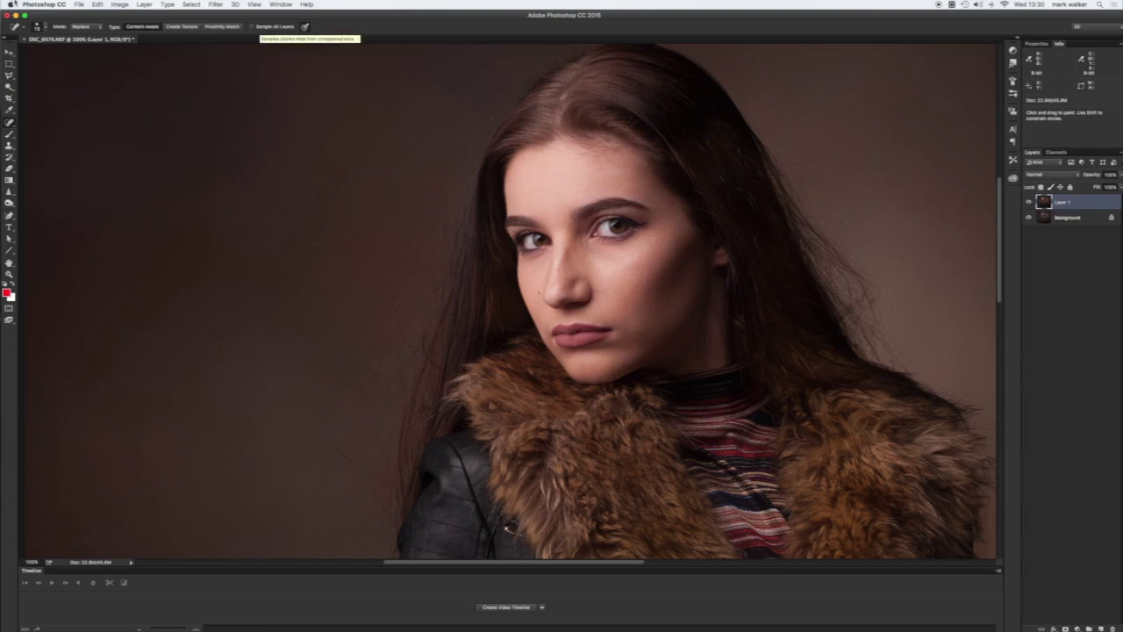
left_click(215, 5)
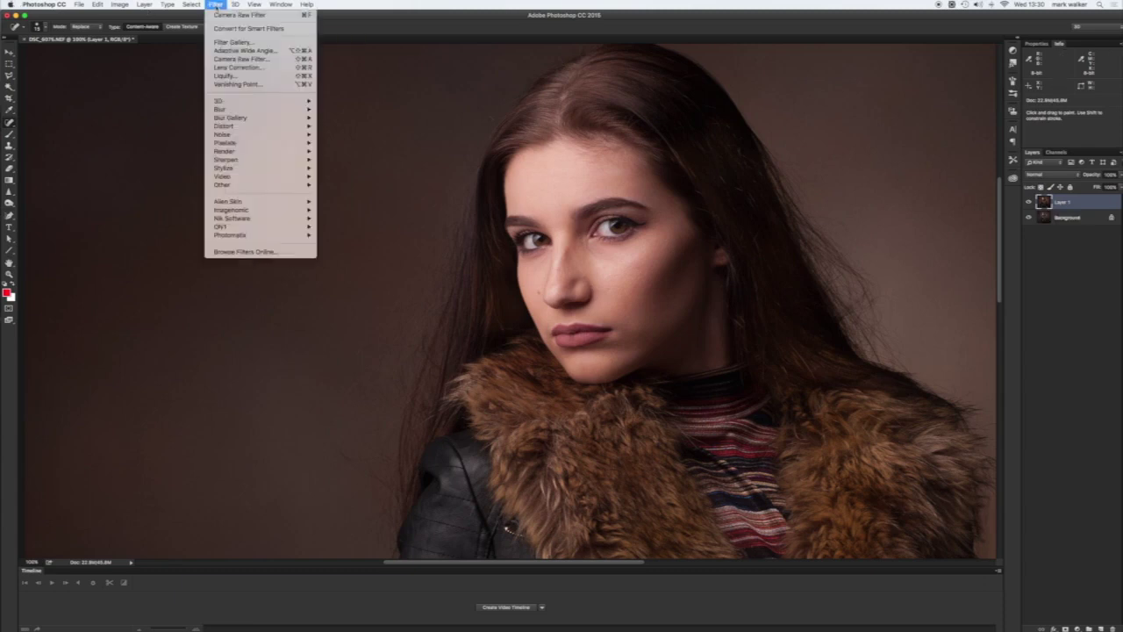
mouse_move(225, 235)
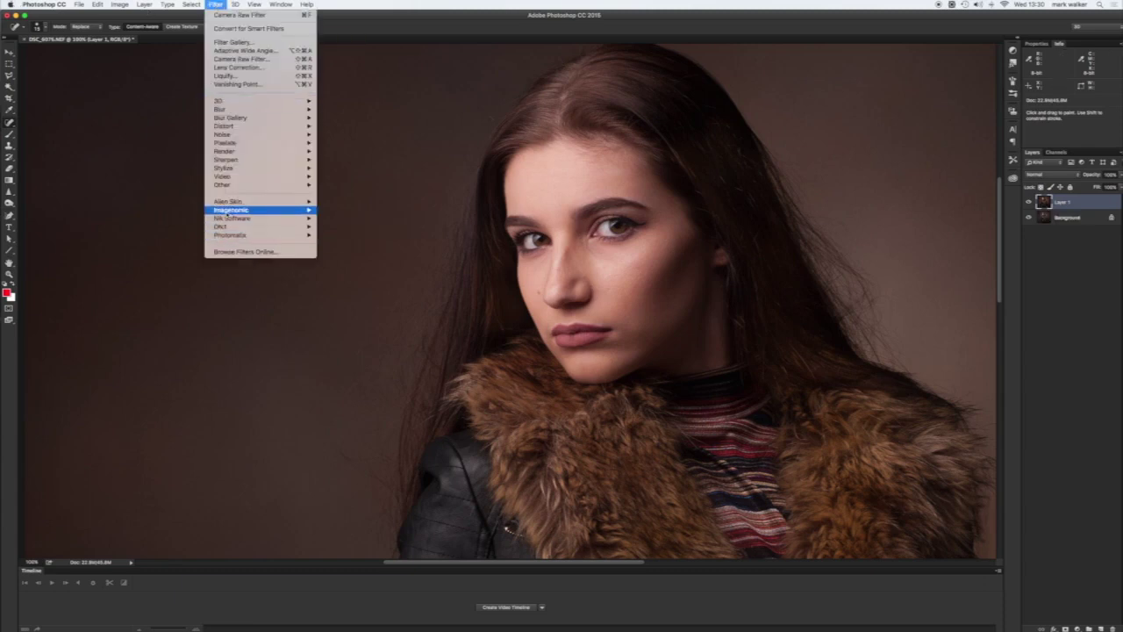
mouse_move(309, 202)
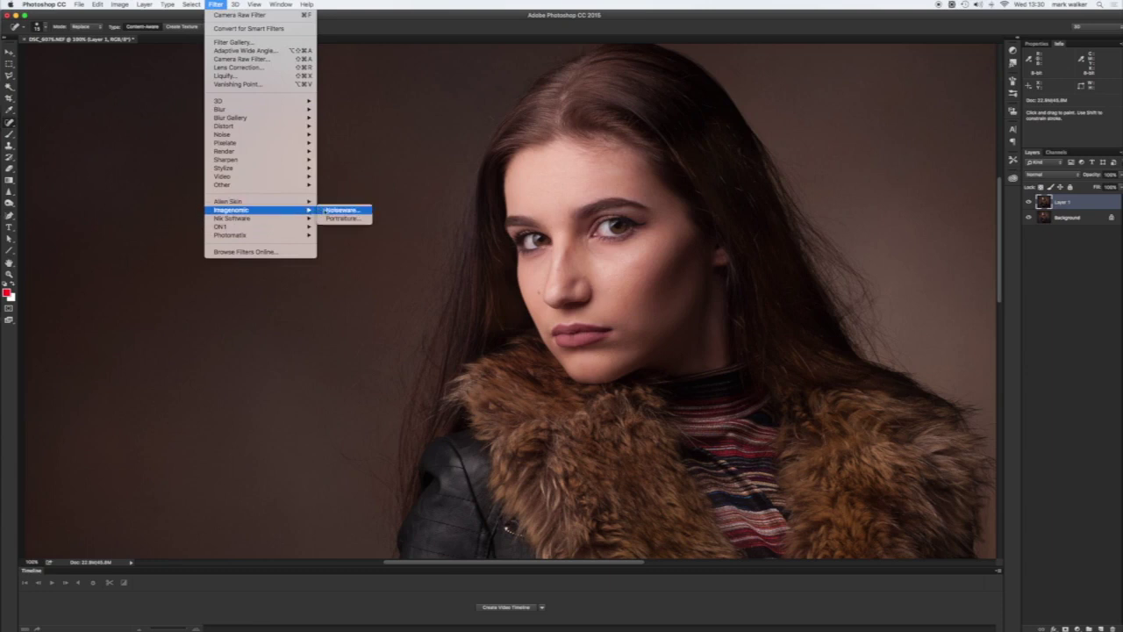
left_click(330, 219)
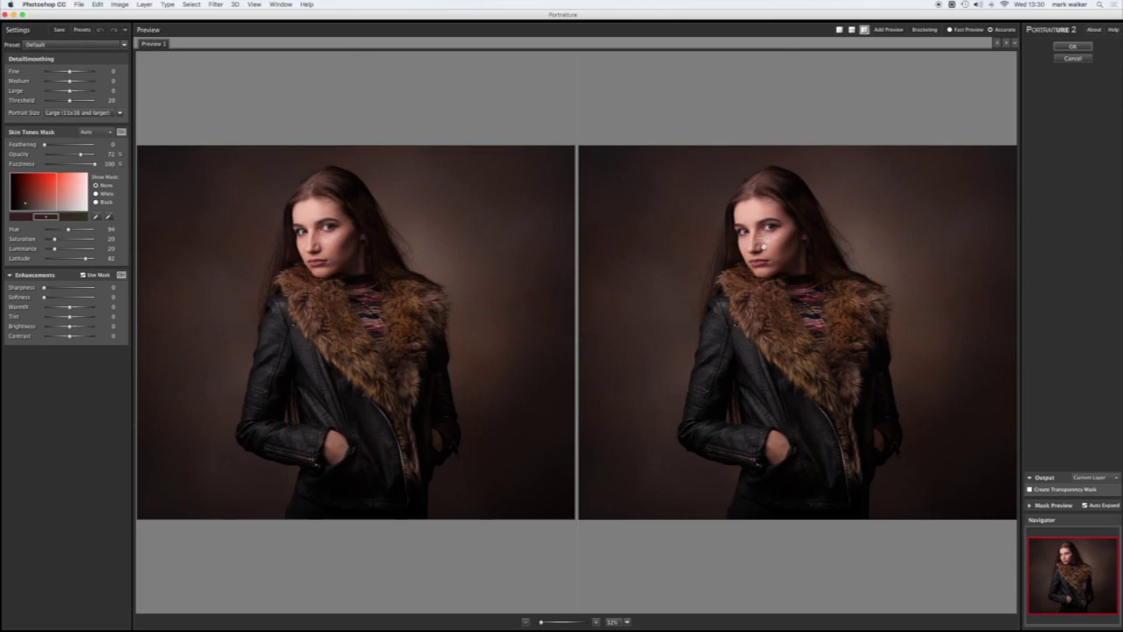
left_click(123, 44)
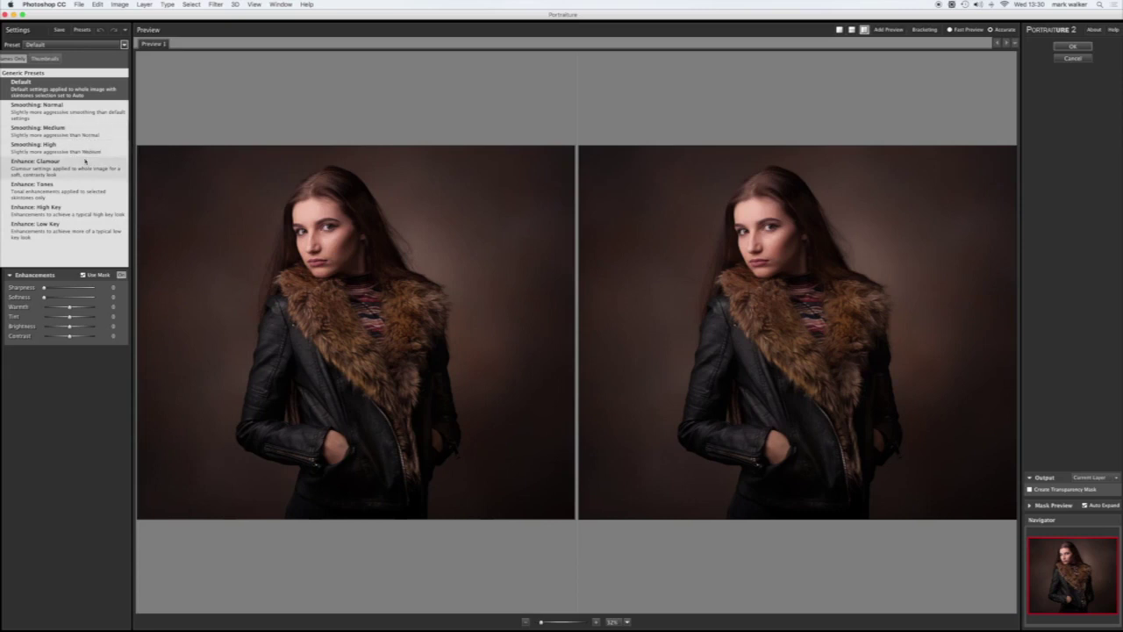
left_click(57, 113)
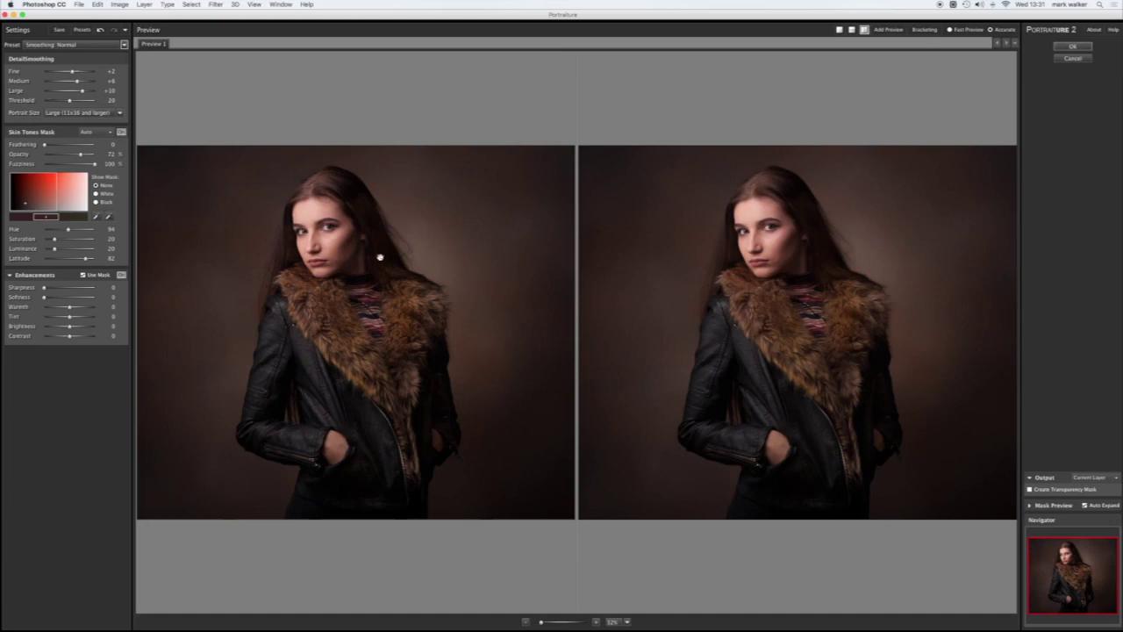
left_click(1064, 48)
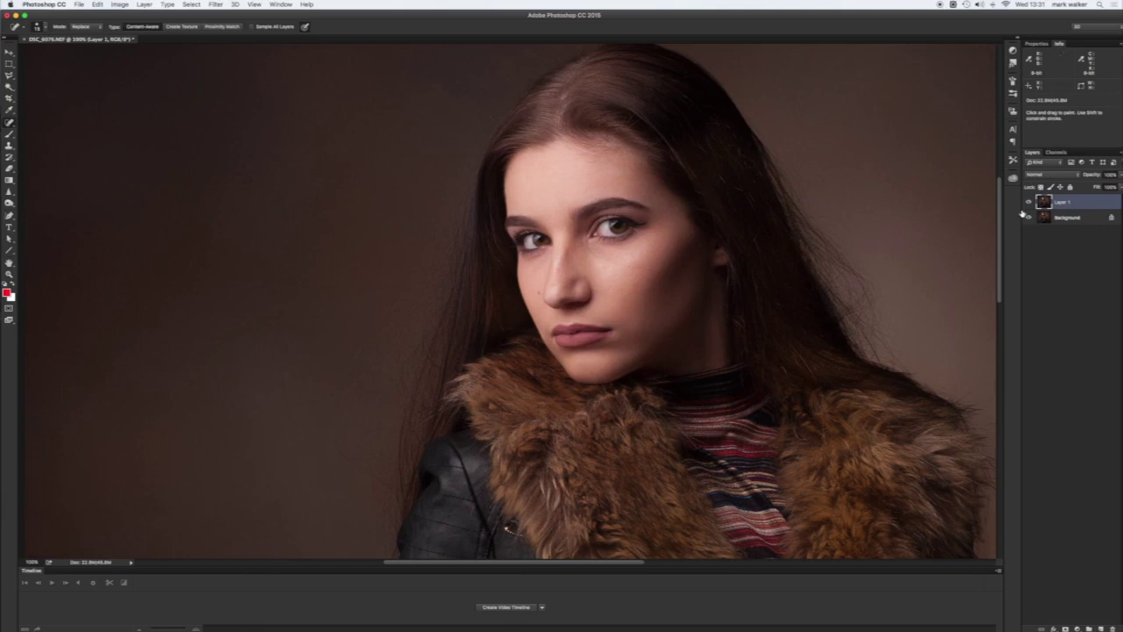
Toggle the smoothed layer's visibility to compare the skin and clothing with and without Portraiture
left_click(1029, 202)
left_click(1030, 203)
left_click(1031, 202)
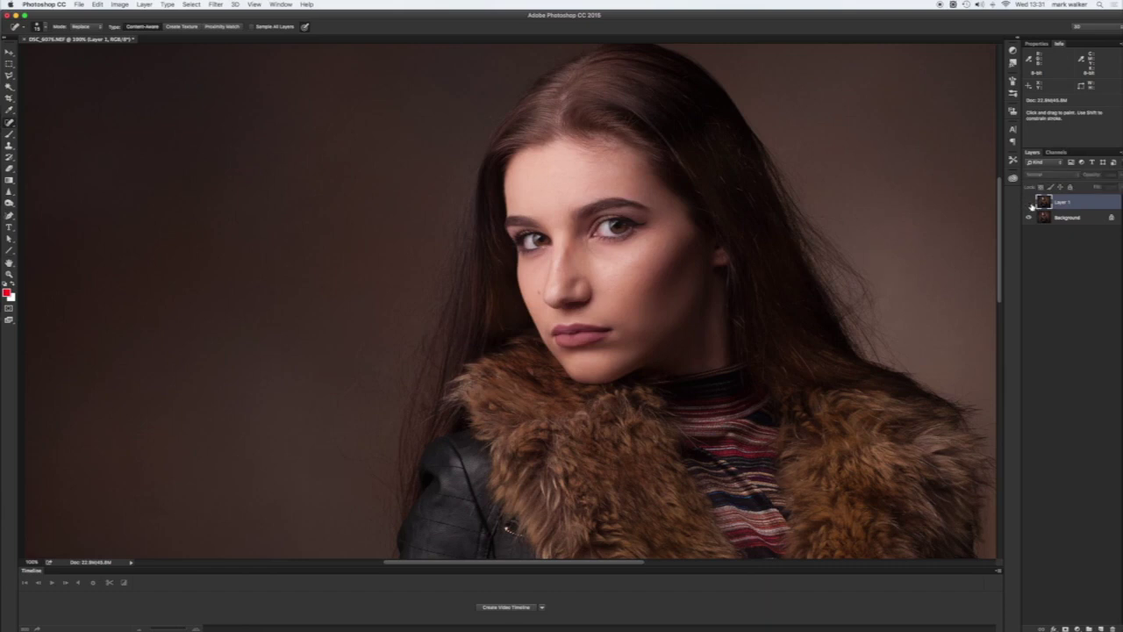
left_click(1030, 203)
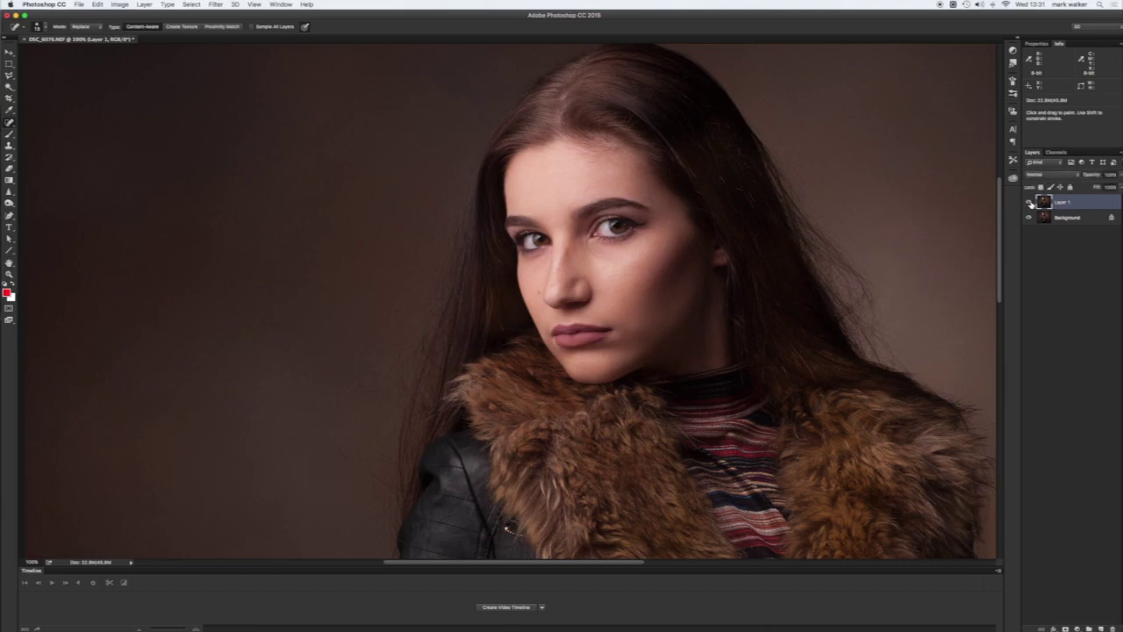
left_click(1030, 203)
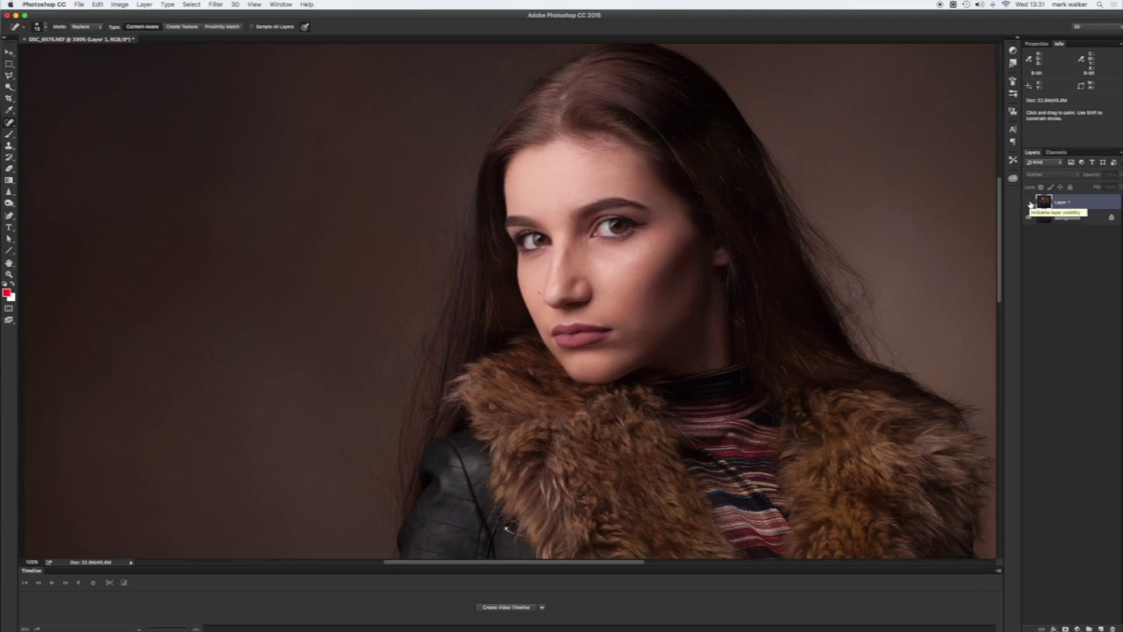
left_click(1029, 204)
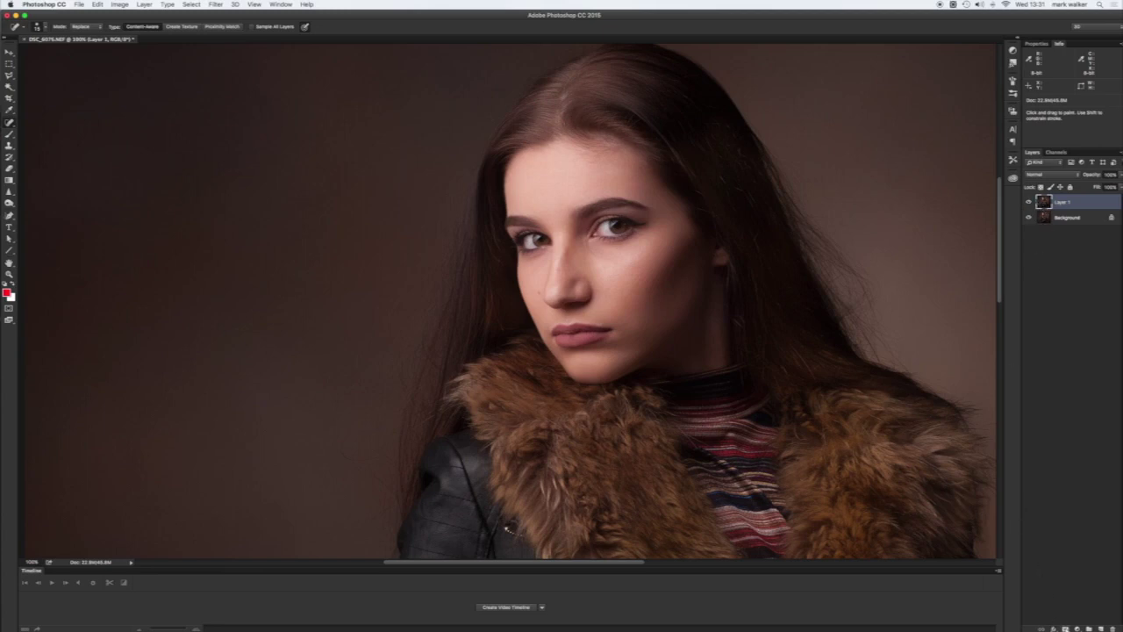
Add a layer mask to the smoothed layer and paint black over the clothing and fur collar with an enlarged brush
left_click(1067, 627)
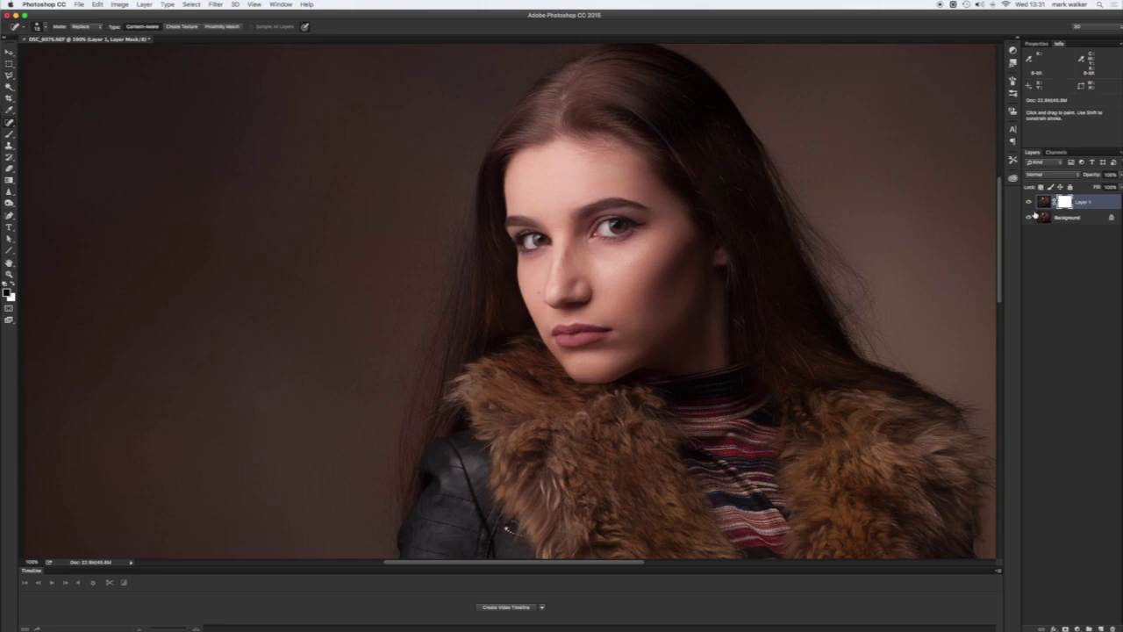
left_click(11, 134)
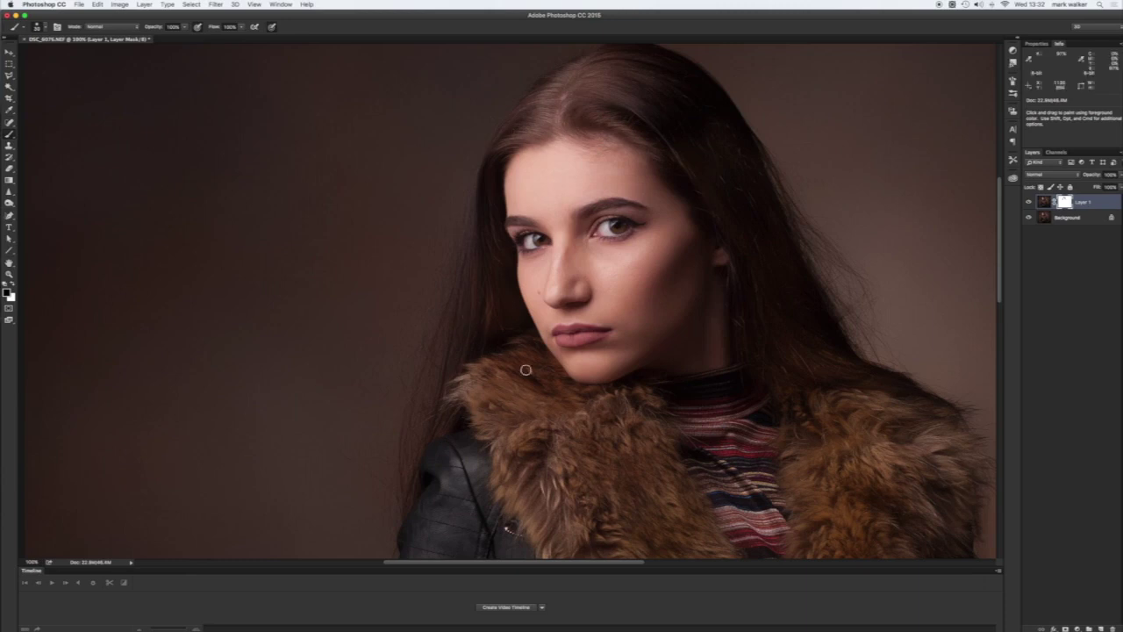
key("bracketright")
key("bracketright")
key("bracketright")
key("bracketright")
key("bracketright")
key("bracketright")
key("bracketright")
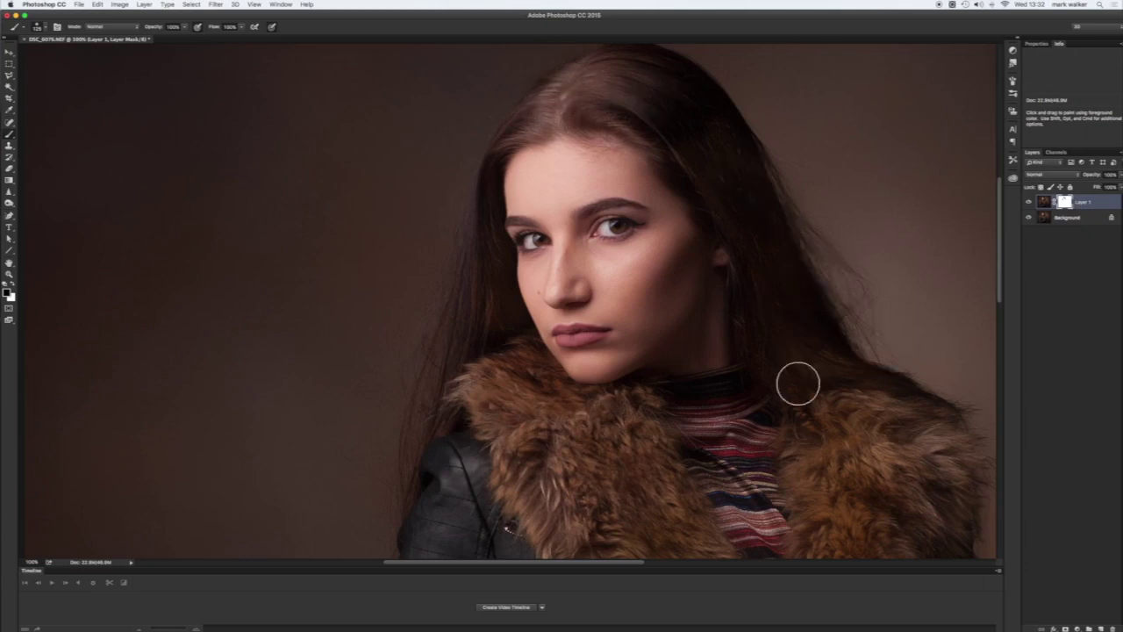
mouse_move(838, 544)
left_mouse_down()
mouse_move(883, 471)
mouse_move(901, 519)
mouse_move(950, 437)
mouse_move(942, 476)
left_mouse_up()
left_click_drag(770, 414, 580, 169)
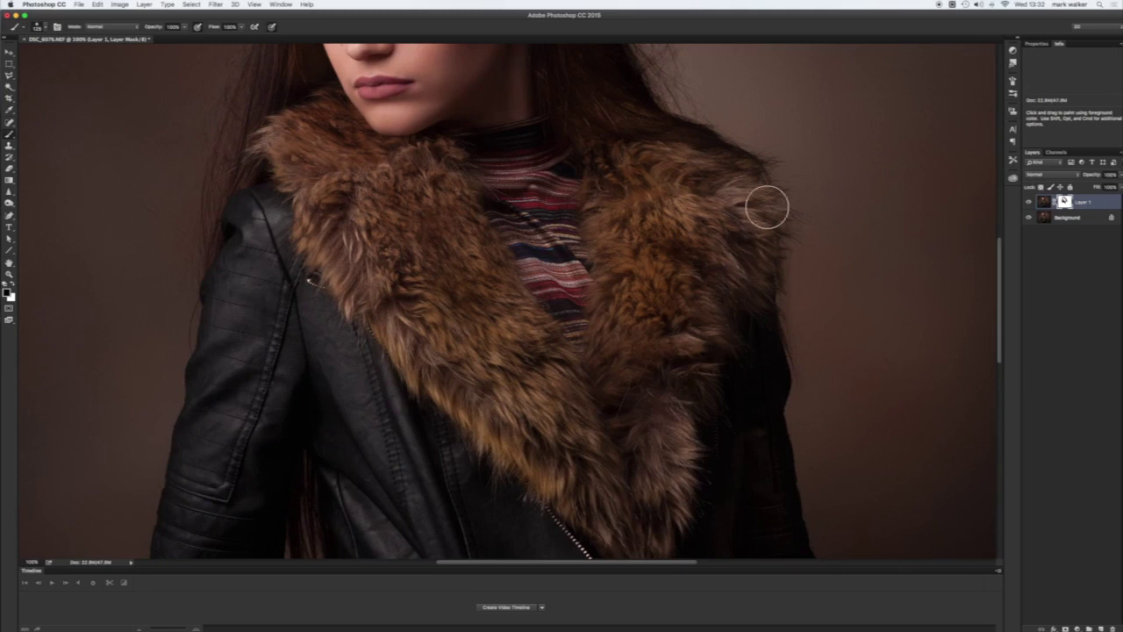
mouse_move(678, 153)
left_mouse_down()
mouse_move(654, 182)
mouse_move(618, 148)
mouse_move(639, 205)
left_mouse_up()
Check the masked smoothing across the whole picture and flatten the image
key("super+minus")
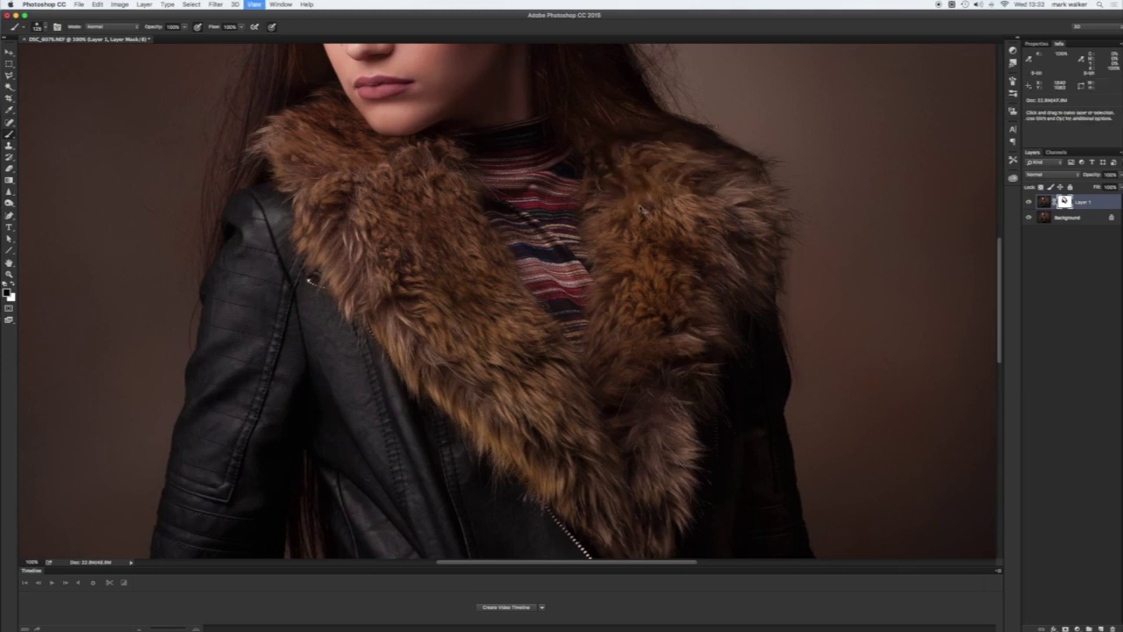
key("super+minus")
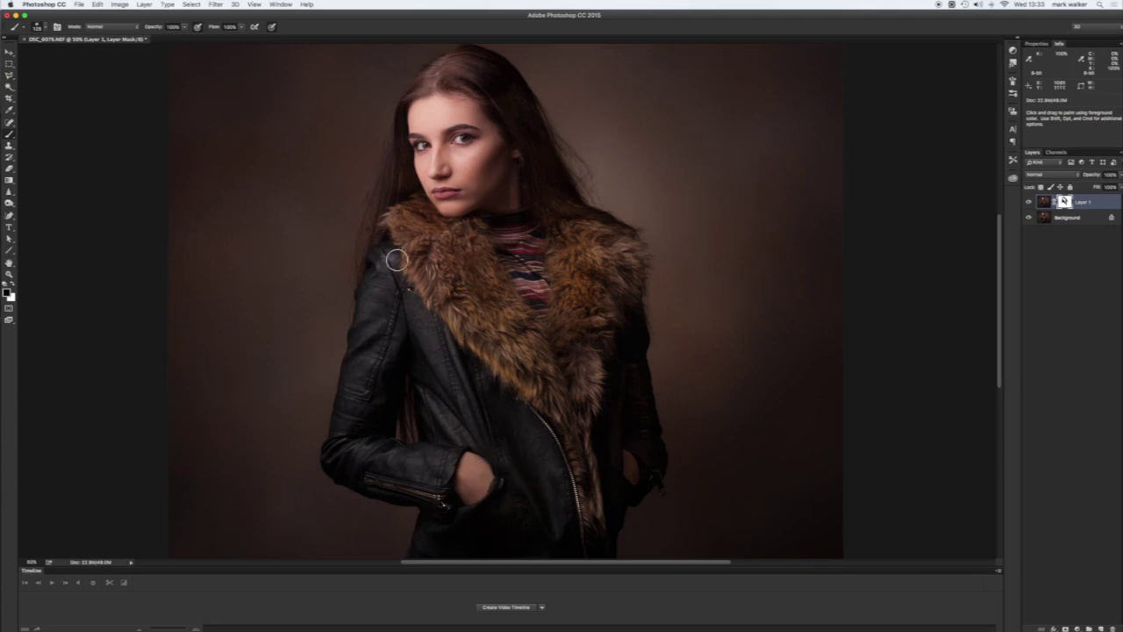
key("super+minus")
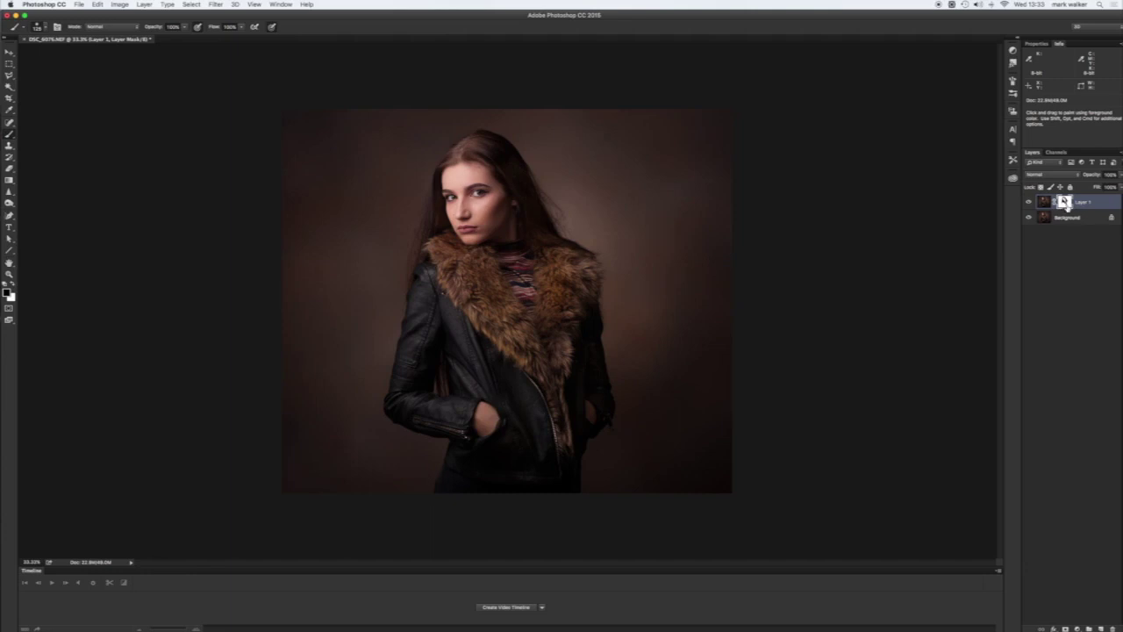
key("super+plus")
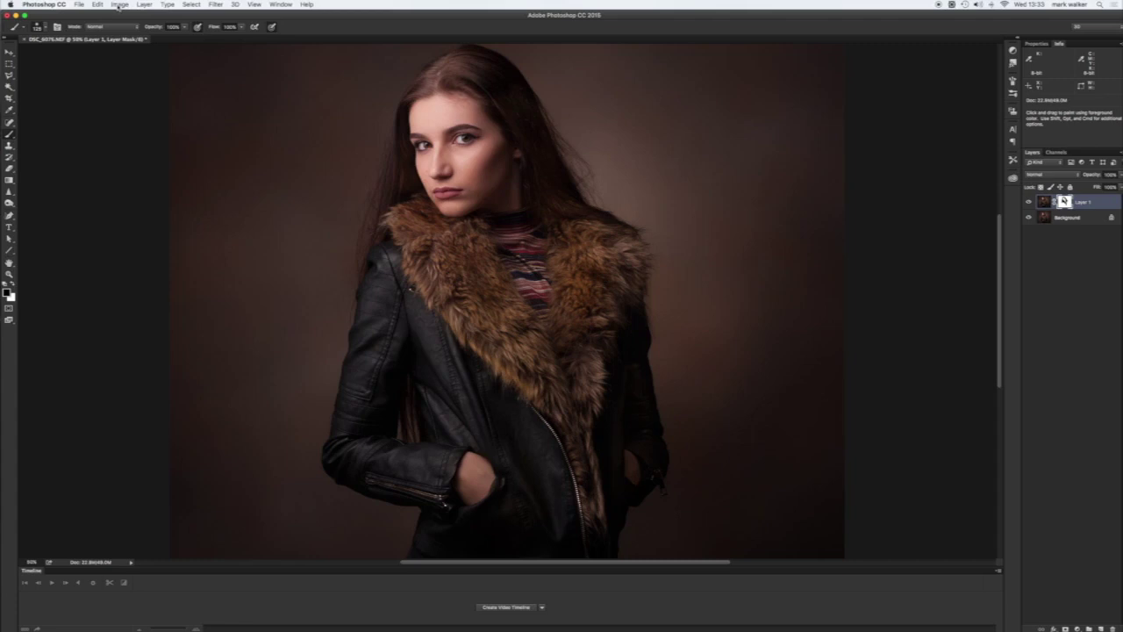
left_click(142, 6)
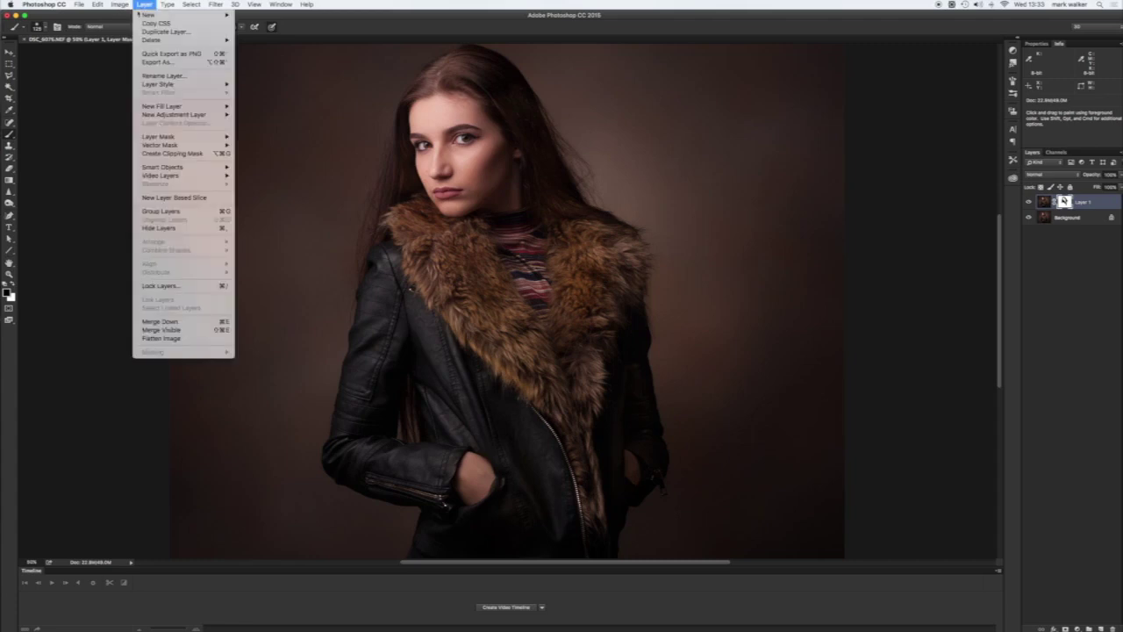
left_click(179, 340)
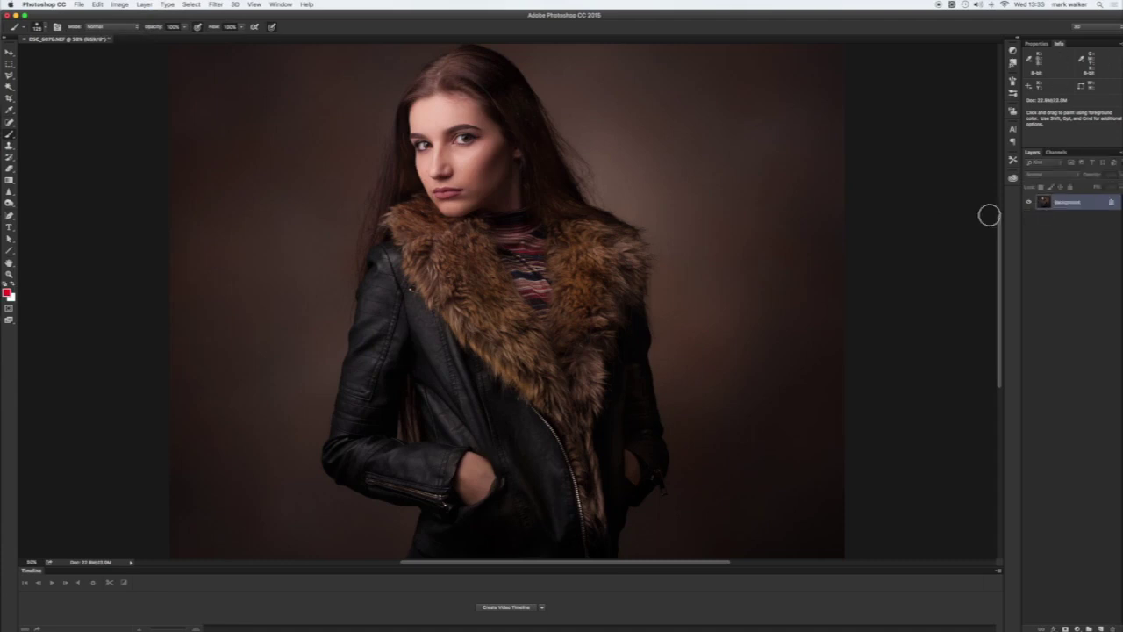
Outline the hand in the jacket pocket and its surroundings with a Polygonal Lasso selection
left_click(10, 77)
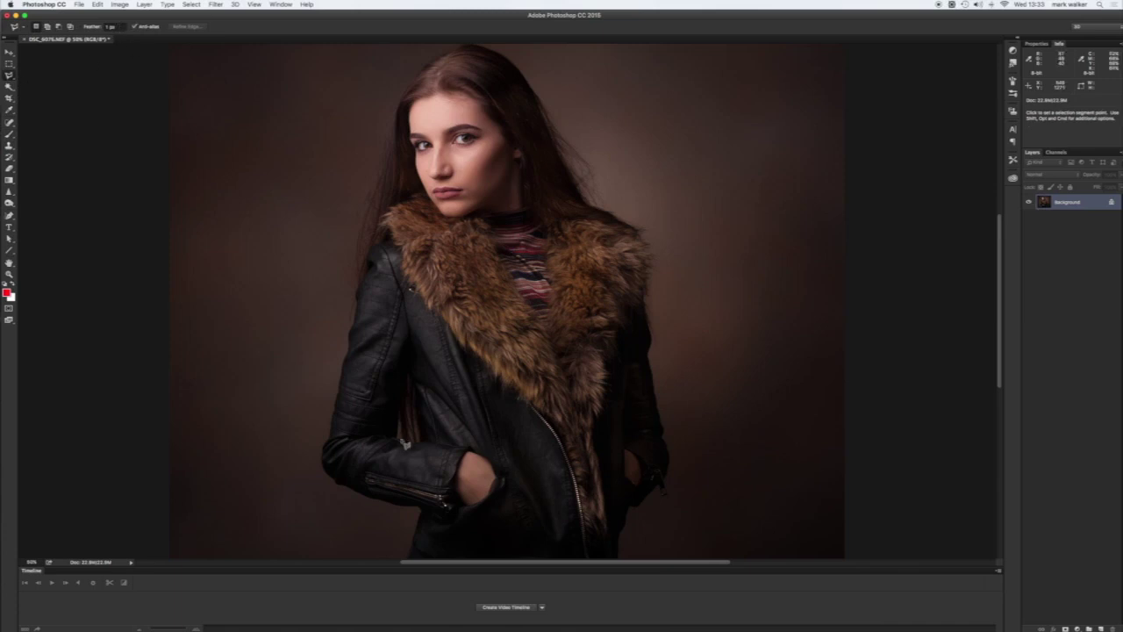
left_click(449, 456)
left_click(437, 510)
left_click(453, 530)
left_click(489, 529)
left_click(504, 512)
left_click(513, 485)
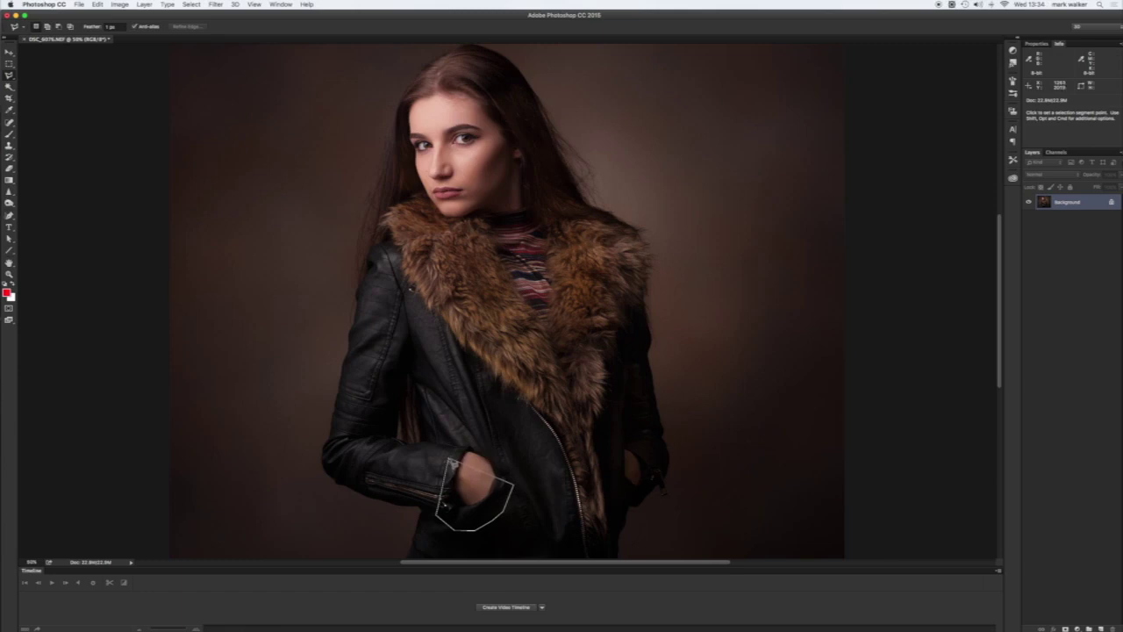
left_click(453, 420)
left_click(454, 463)
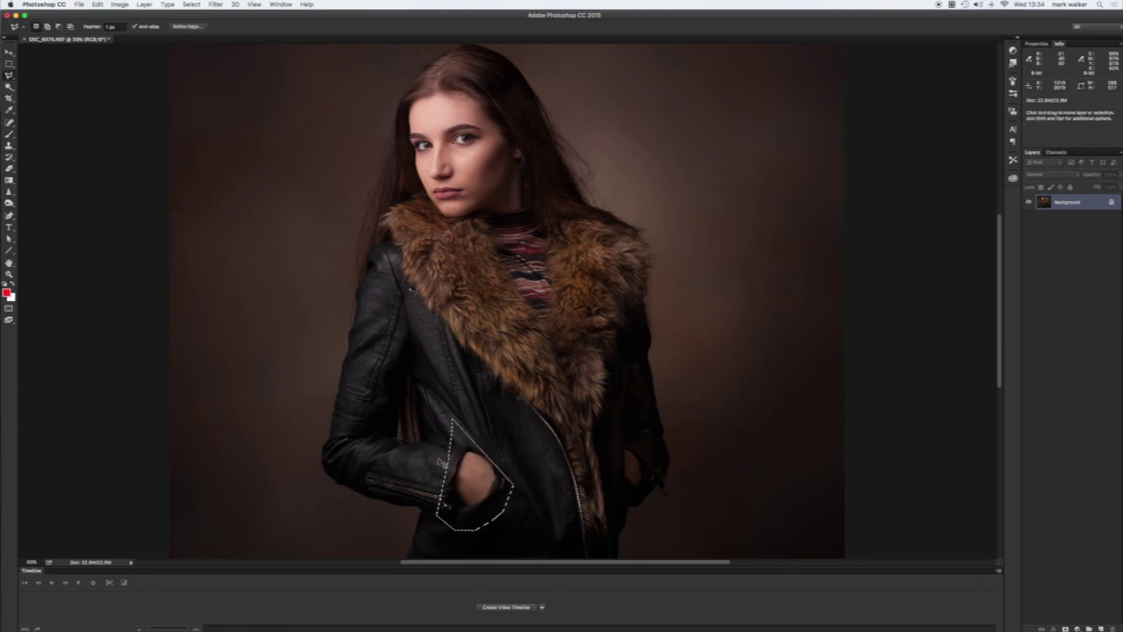
Try brightening the selected hand by lowering the Levels white input, cancel the adjustment, and deselect
key("super+l")
left_click_drag(950, 147, 873, 174)
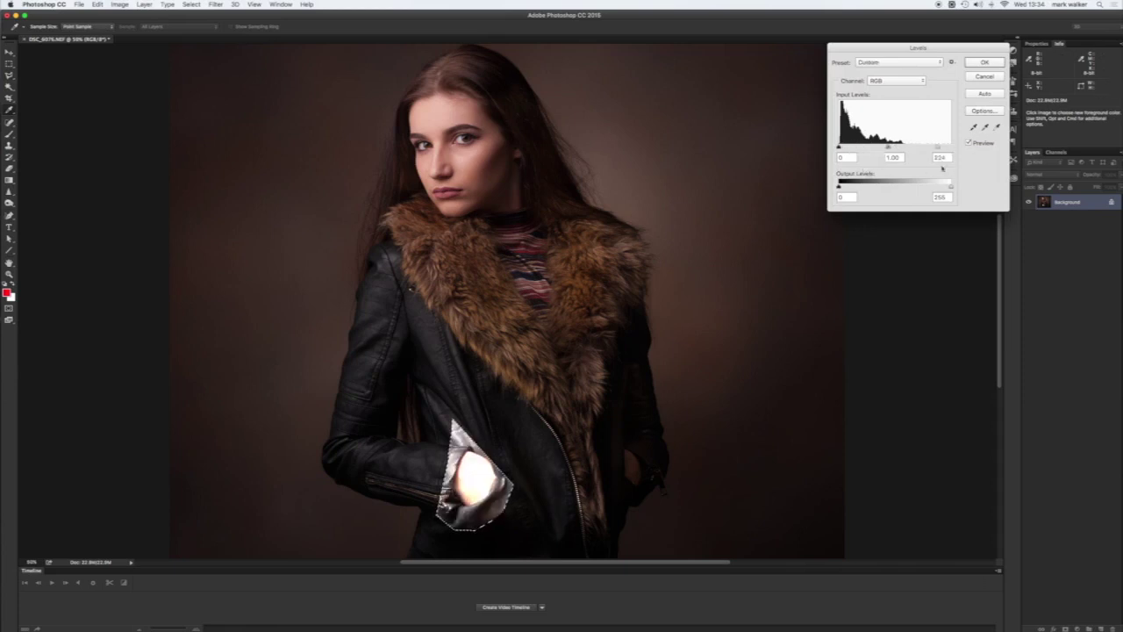
mouse_move(962, 165)
left_mouse_down()
mouse_move(900, 168)
mouse_move(960, 165)
left_mouse_up()
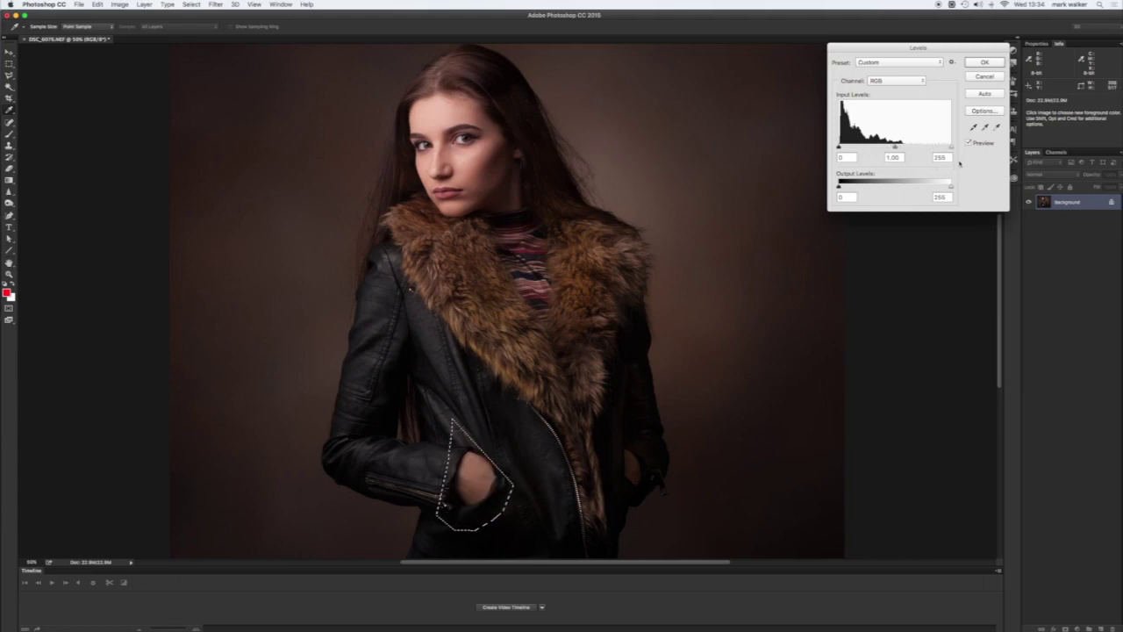
left_click(983, 77)
key("super+d")
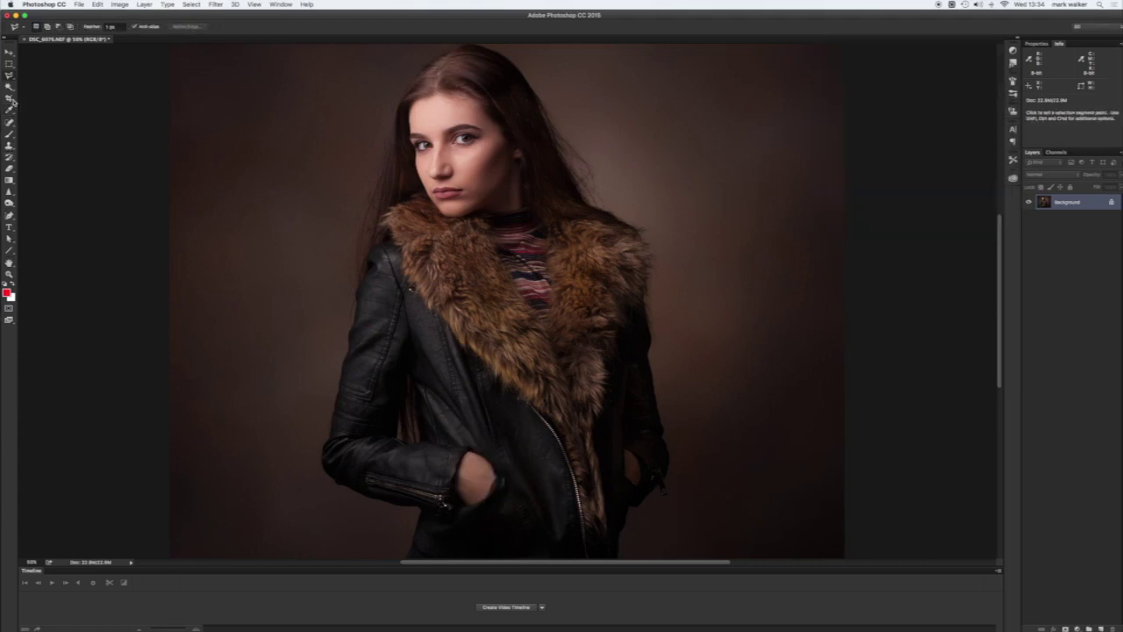
Switch to the freehand Lasso with a 200 px feather and loosely circle the hand in the pocket
left_click_drag(10, 77, 46, 73)
double_click(113, 28)
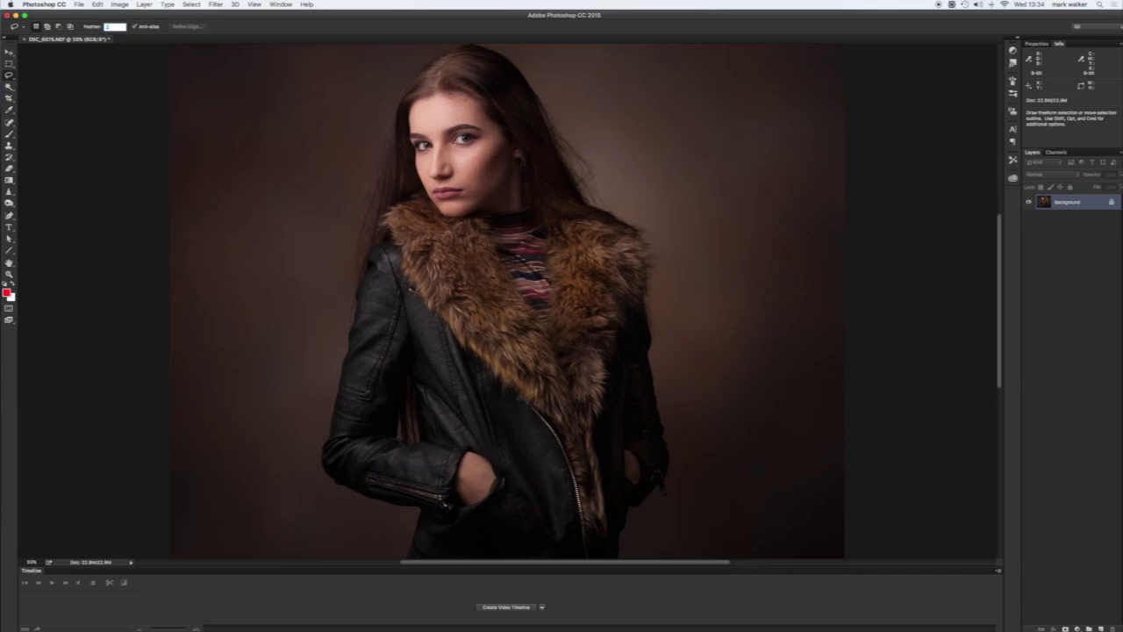
key("Return")
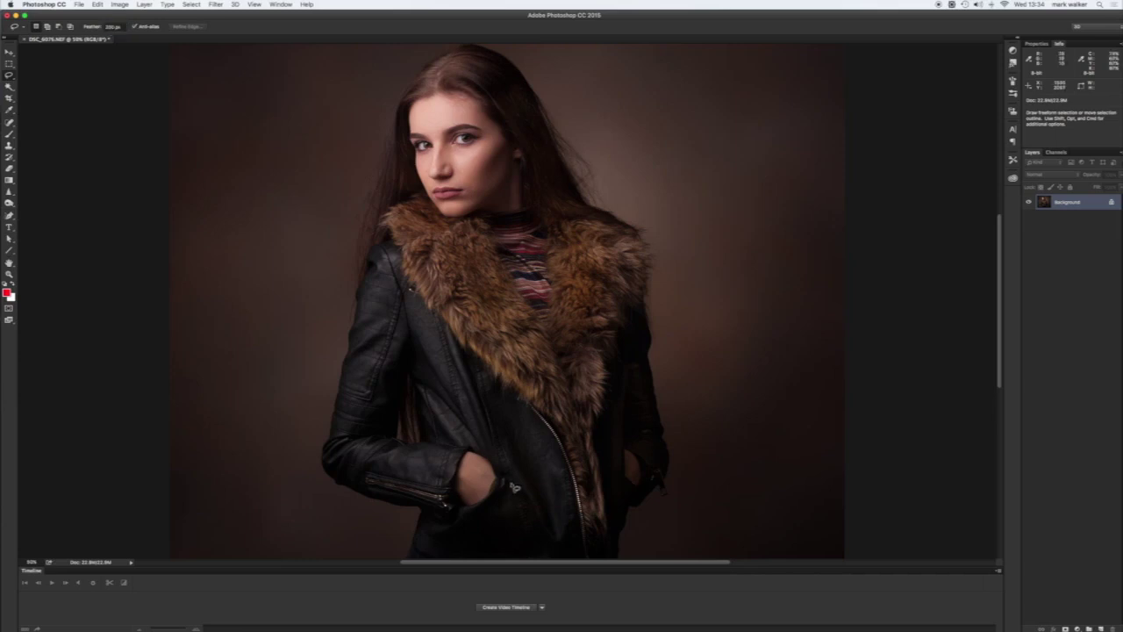
mouse_move(528, 480)
left_mouse_down()
mouse_move(513, 449)
mouse_move(479, 438)
mouse_move(426, 486)
mouse_move(432, 530)
mouse_move(458, 542)
mouse_move(537, 476)
left_mouse_up()
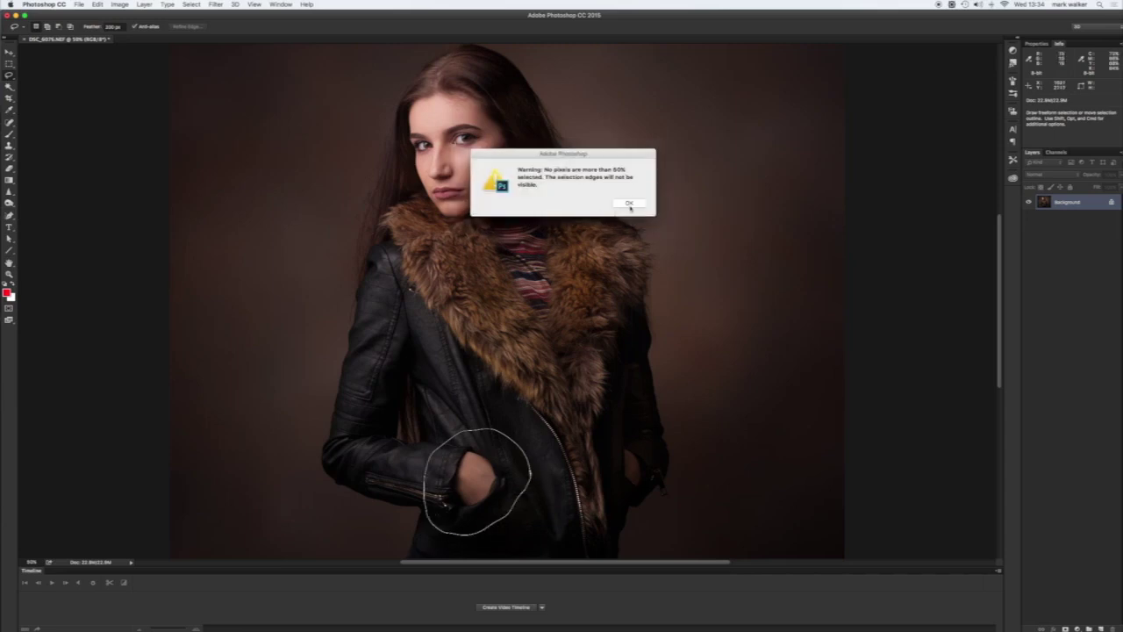
left_click(628, 205)
Reduce the Lasso feather to 100 px and circle the hand in the jacket pocket again
left_click(114, 27)
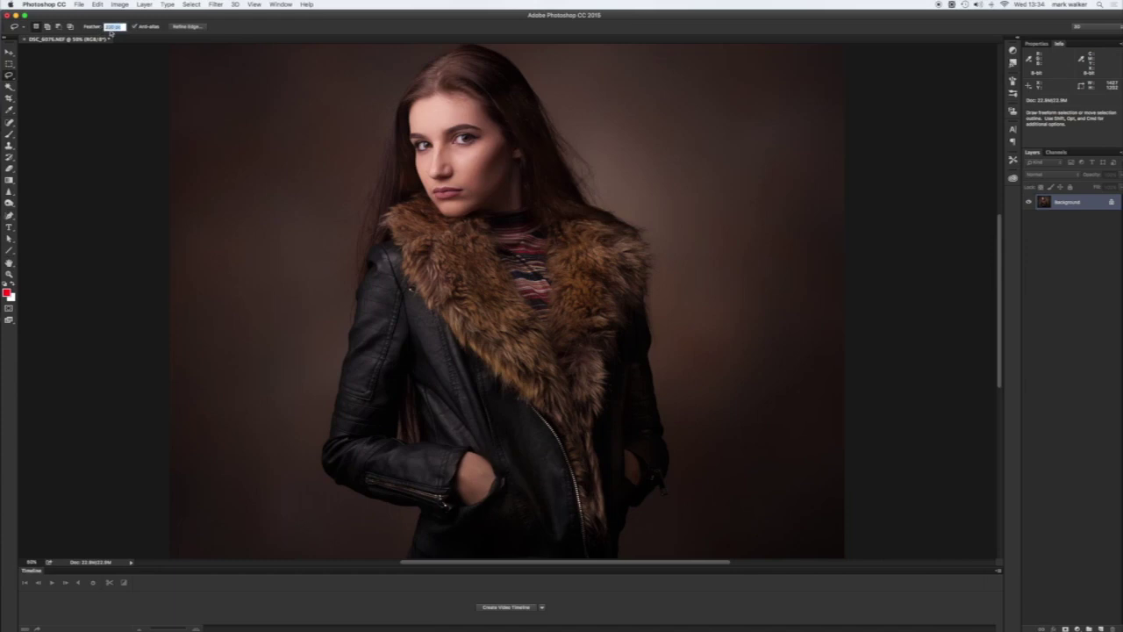
type("000")
key("Return")
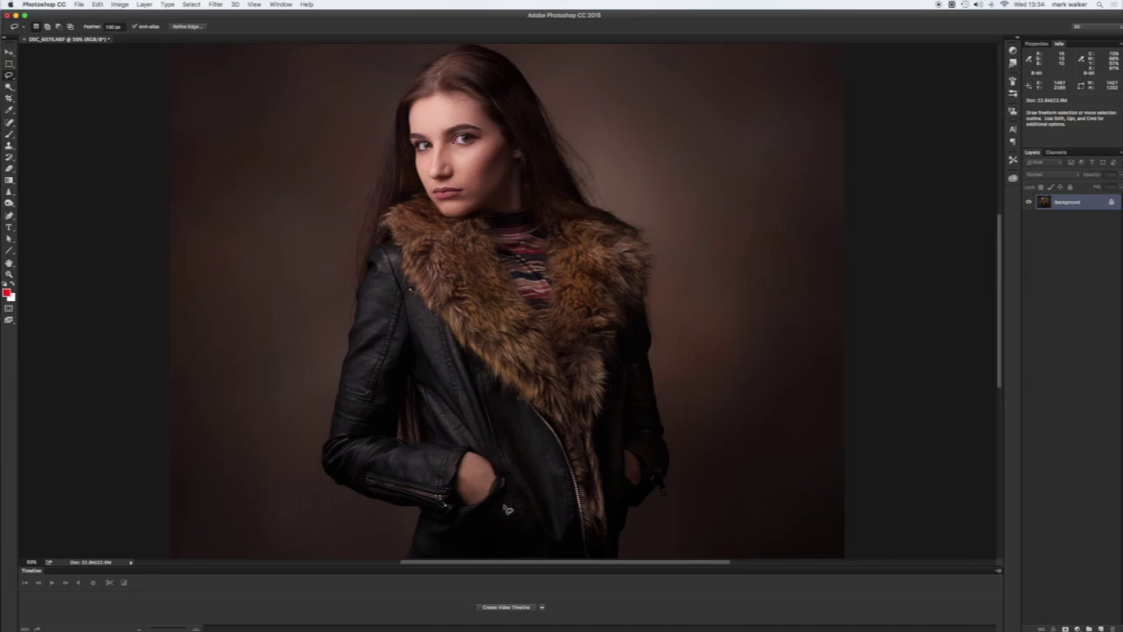
mouse_move(518, 513)
left_mouse_down()
mouse_move(427, 464)
mouse_move(460, 537)
mouse_move(520, 521)
left_mouse_up()
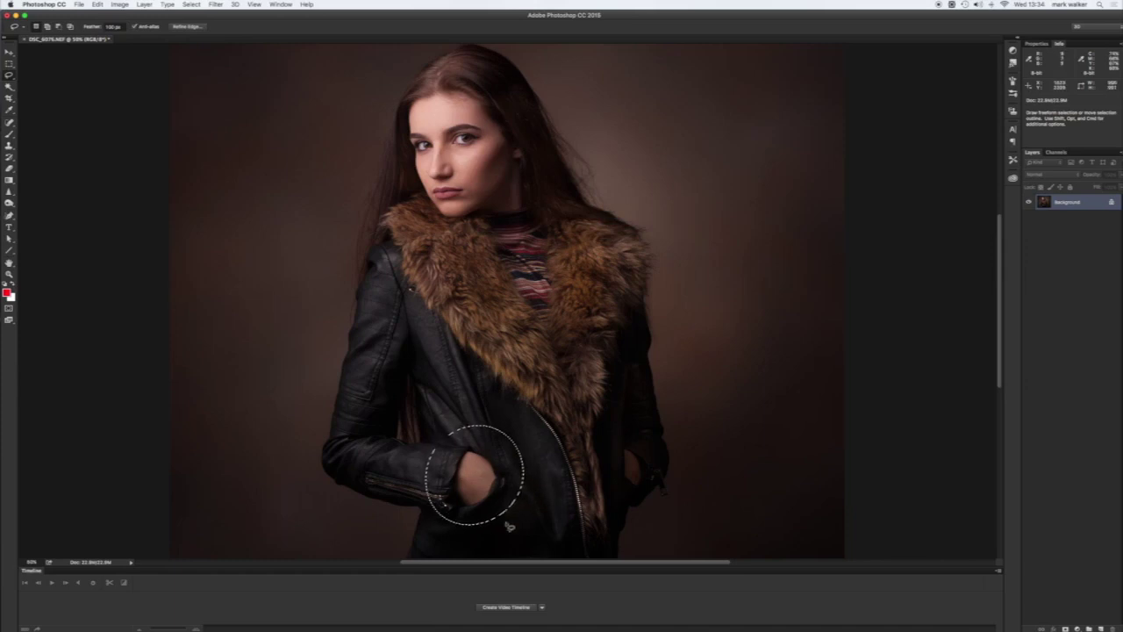
Try brightening the selected hand with the Levels white input, and cancel the adjustment
key("super+l")
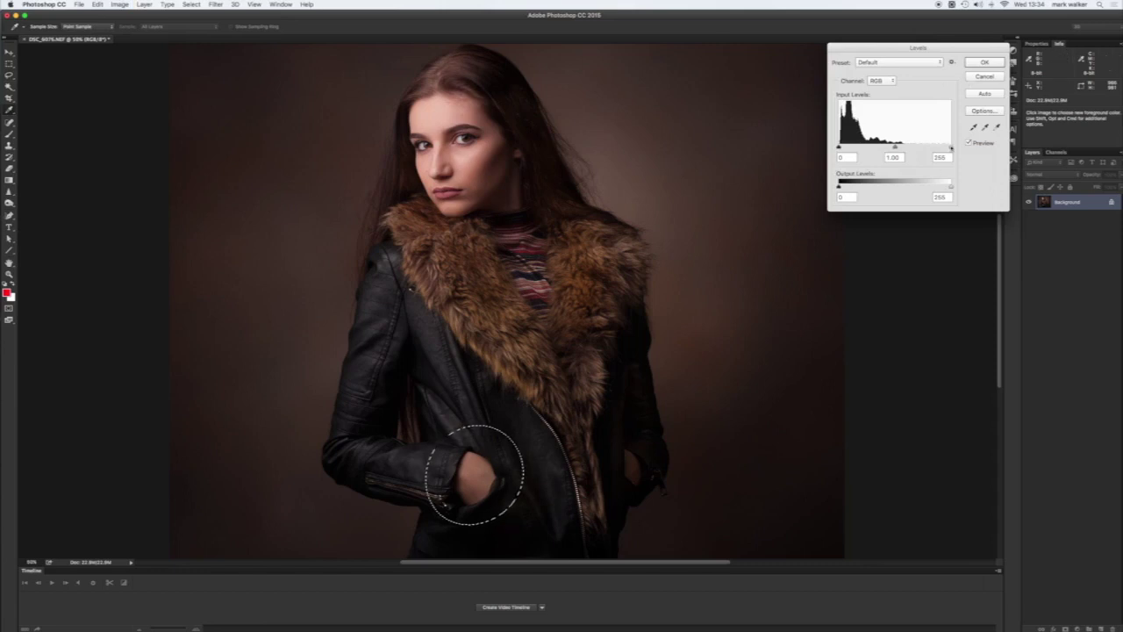
left_click_drag(952, 147, 981, 150)
mouse_move(949, 146)
left_mouse_down()
mouse_move(851, 147)
mouse_move(950, 147)
left_mouse_up()
left_click(980, 78)
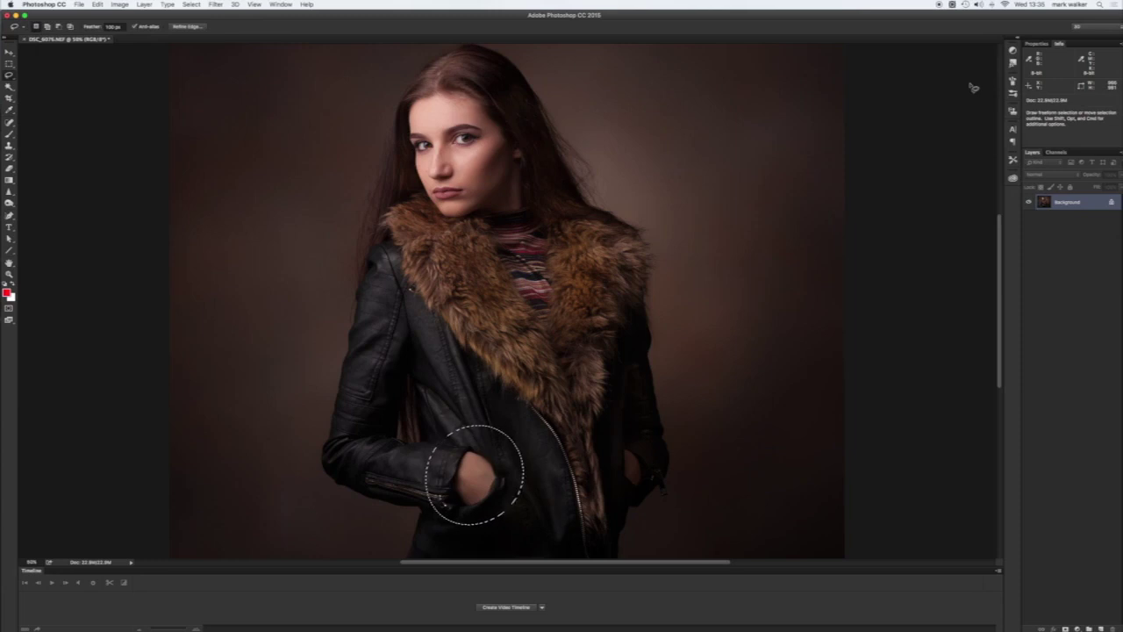
Use Color Balance on the selected hand's midtones, setting blue to +14 and shifting slightly toward green, and deselect
key("super+b")
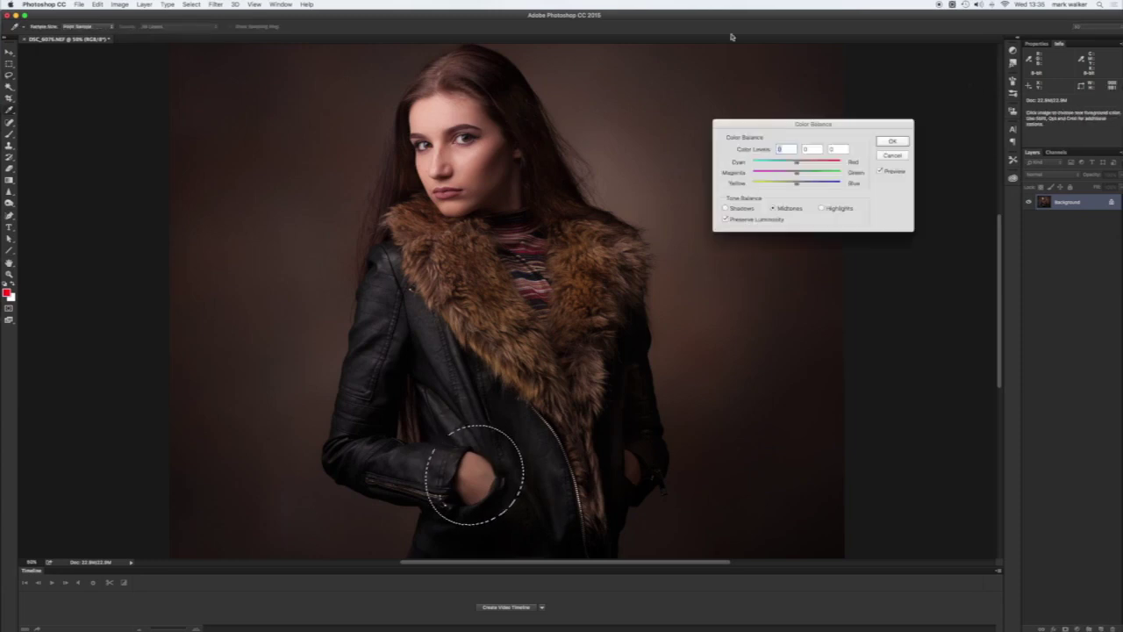
left_click_drag(766, 125, 727, 111)
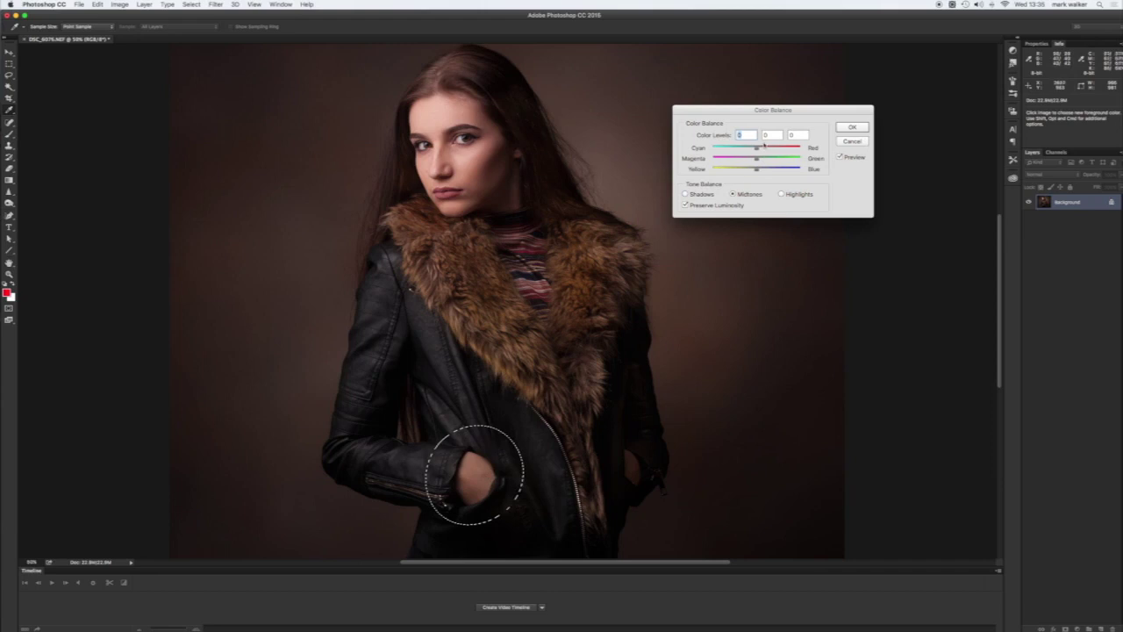
left_click_drag(755, 169, 757, 160)
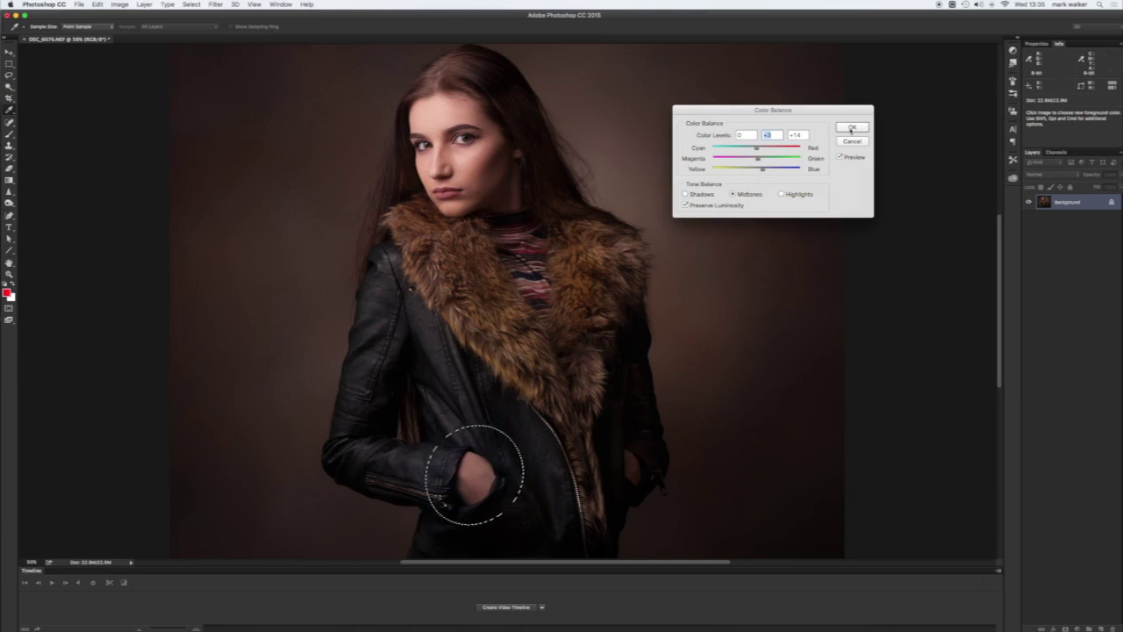
left_click(851, 132)
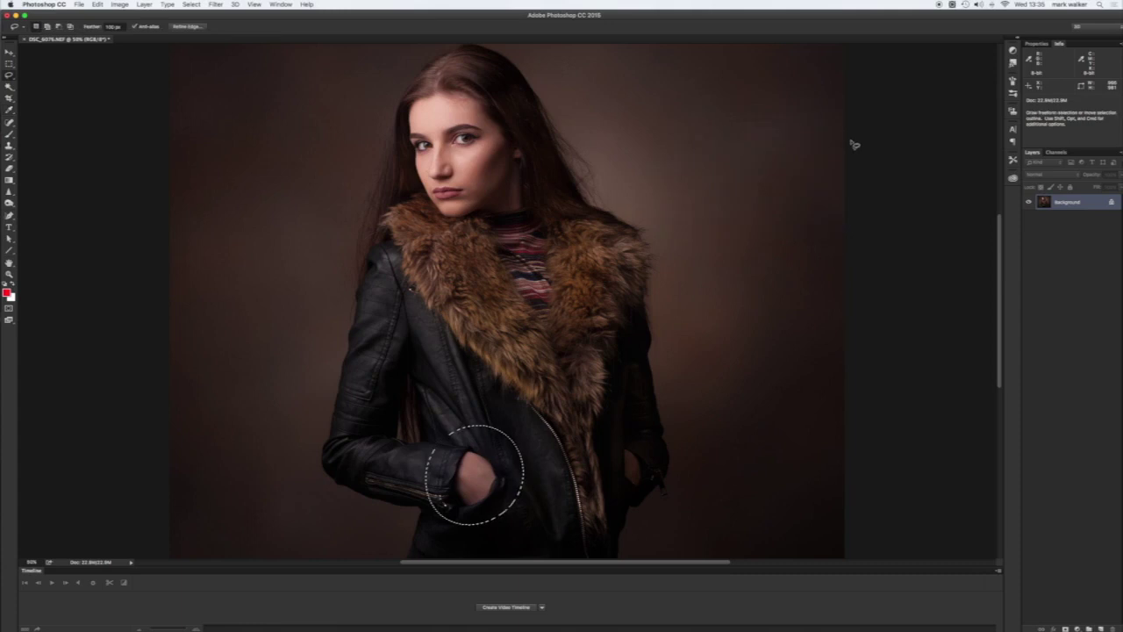
key("super+d")
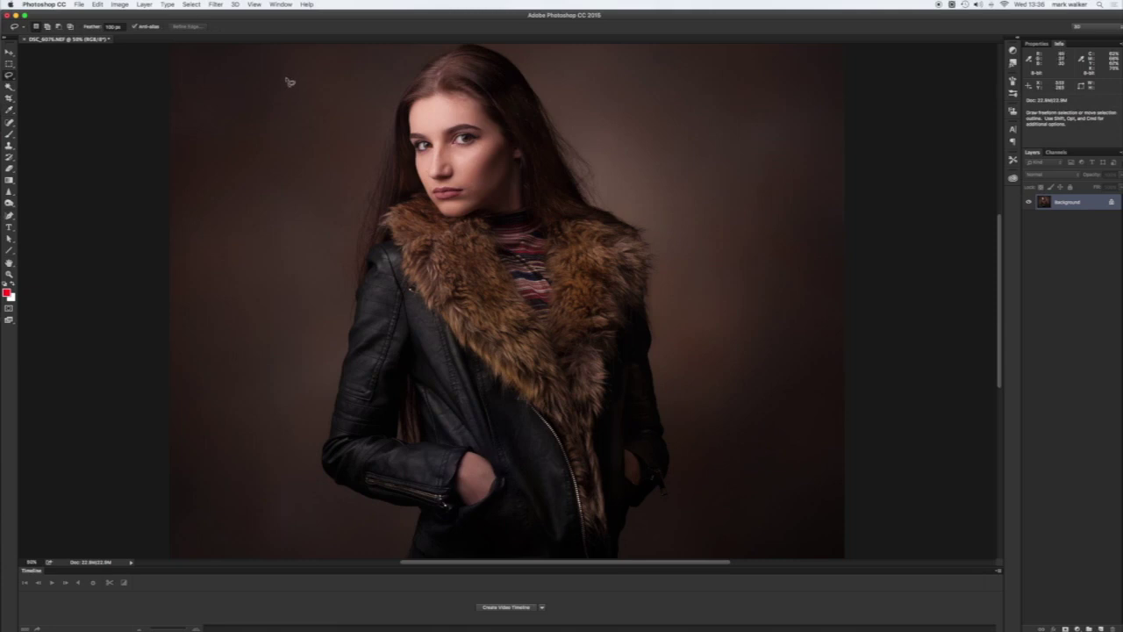
Open the Liquify filter and push the area between the neck and hair below the ear with a 300 px brush
left_click(215, 5)
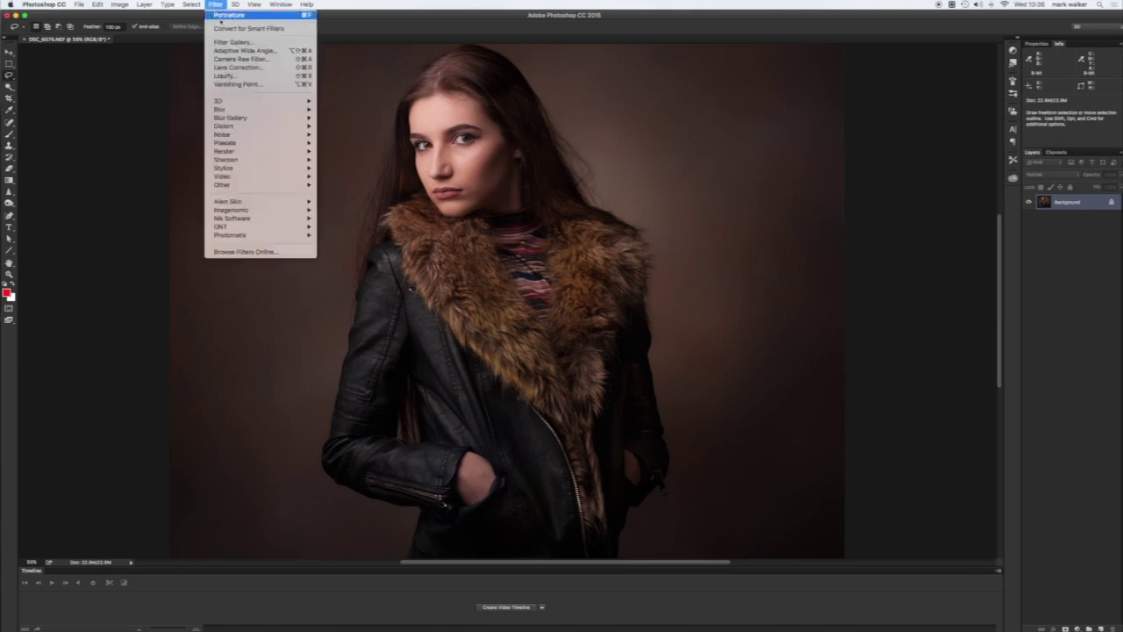
left_click(224, 76)
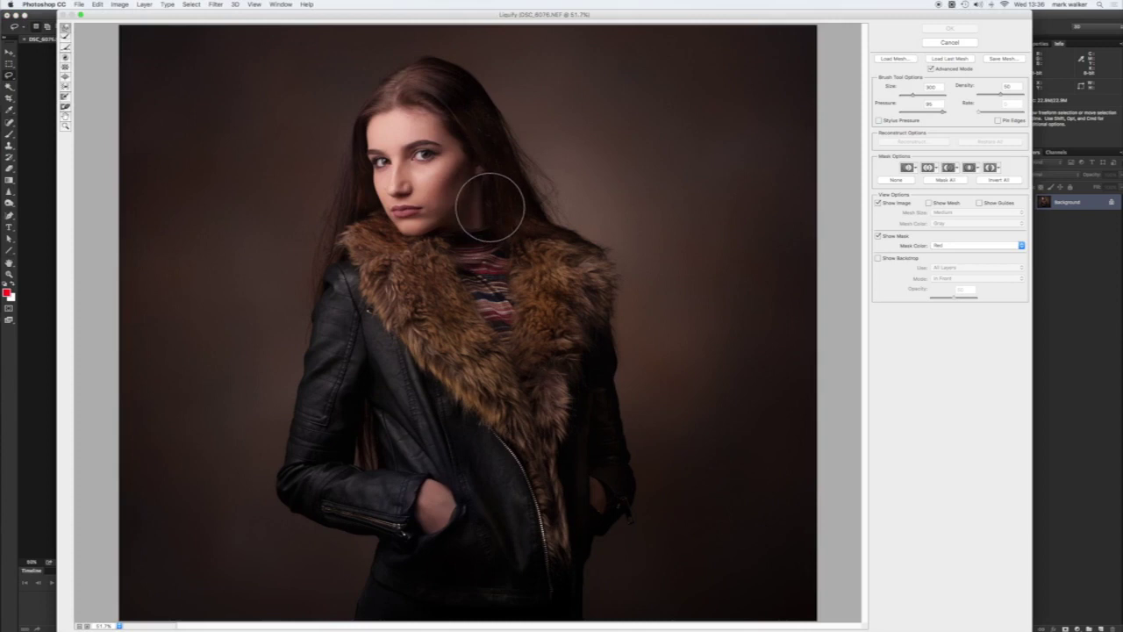
key("bracketright")
key("bracketright")
key("bracketright")
key("bracketleft")
key("bracketleft")
key("bracketleft")
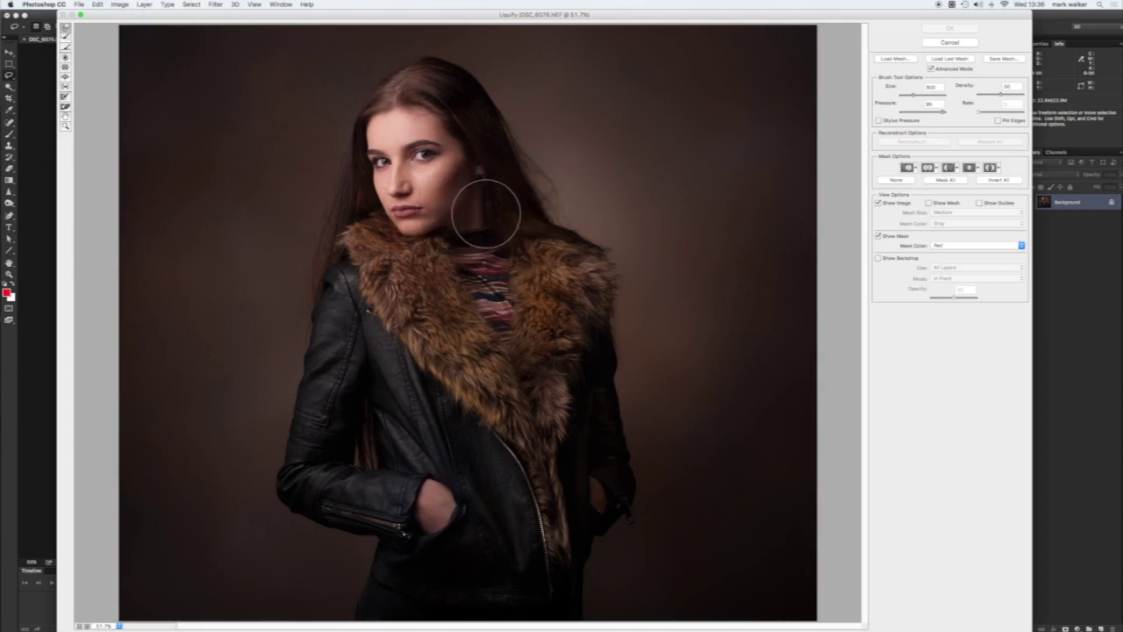
mouse_move(483, 215)
left_mouse_down()
mouse_move(488, 184)
mouse_move(479, 188)
left_mouse_up()
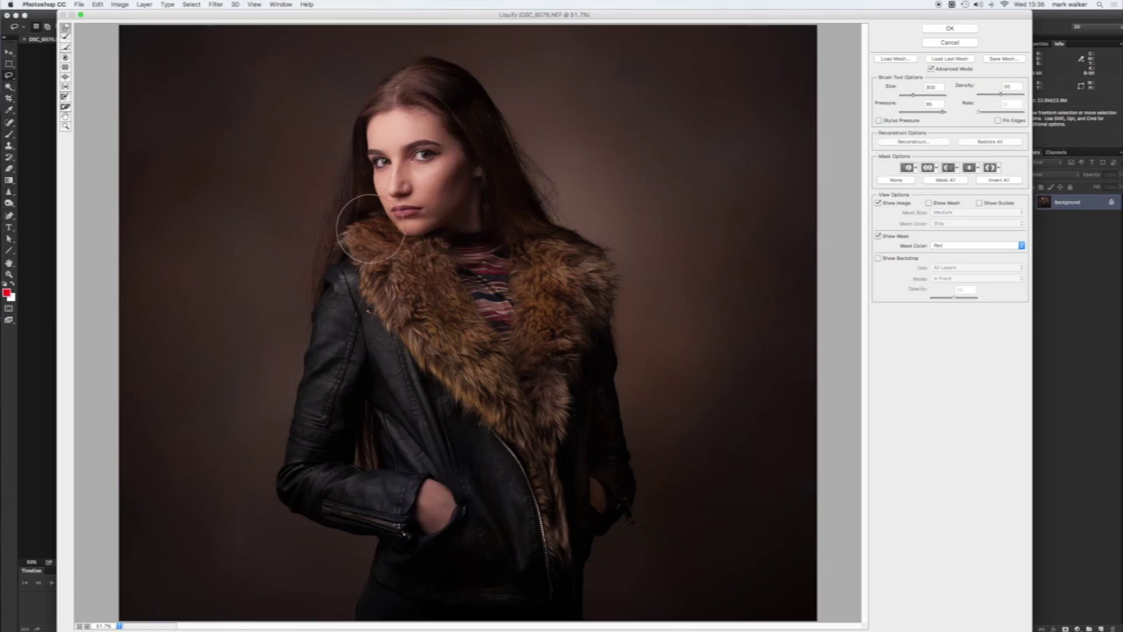
Reduce the Liquify brush to size 80, reshape the model's eyes in close-up, and apply the filter
key("bracketleft")
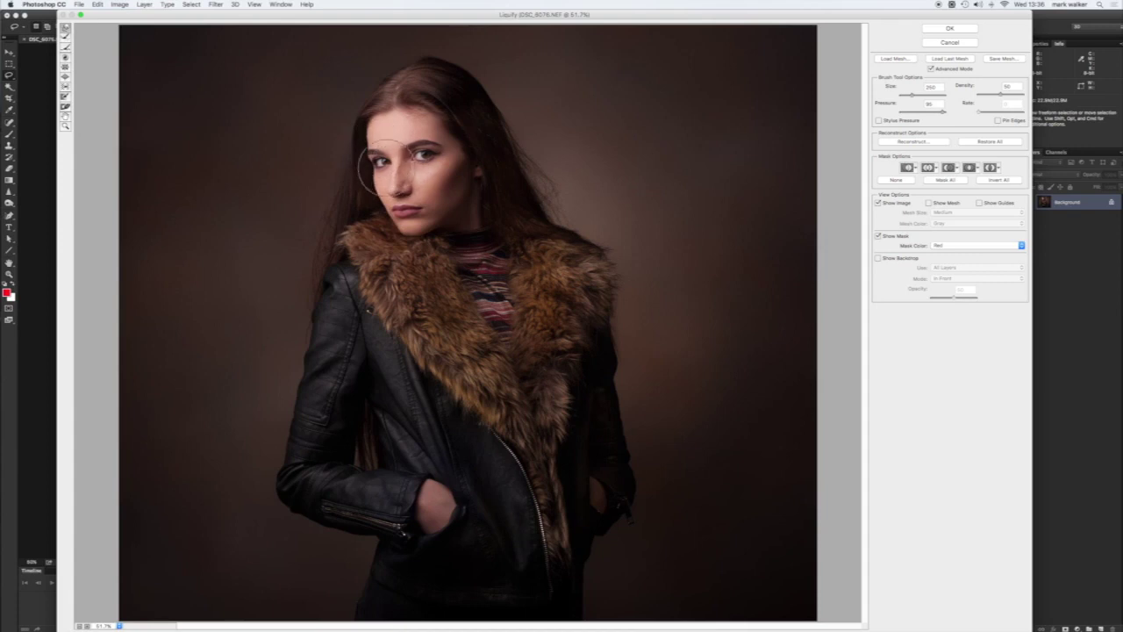
key("super+plus")
key("super+plus")
key("super+plus")
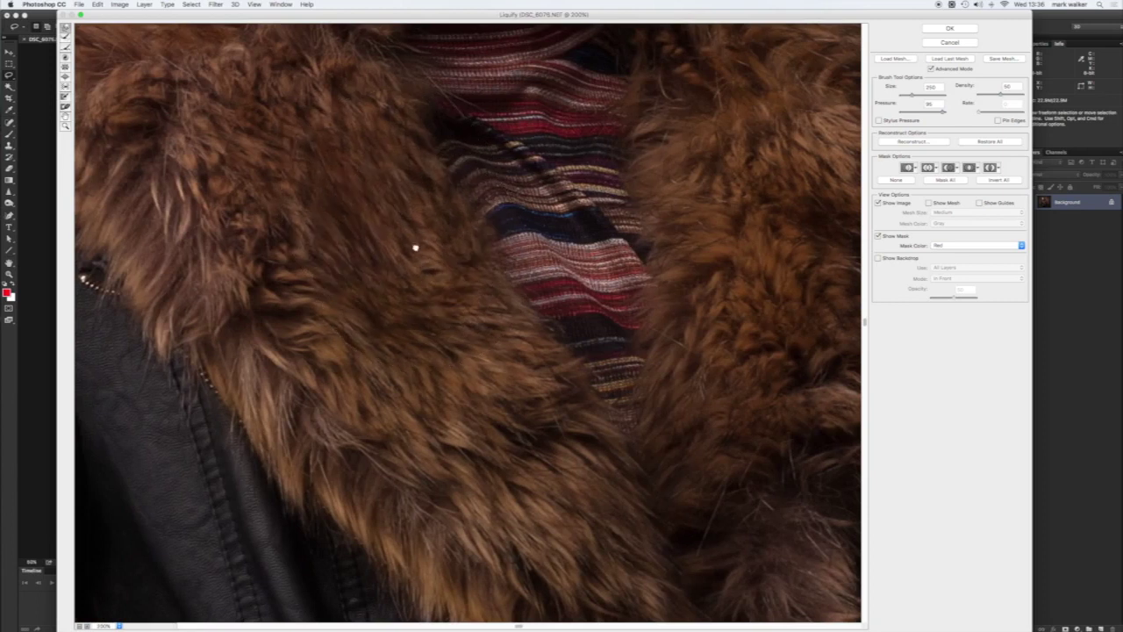
scroll(415, 248, "up", 10)
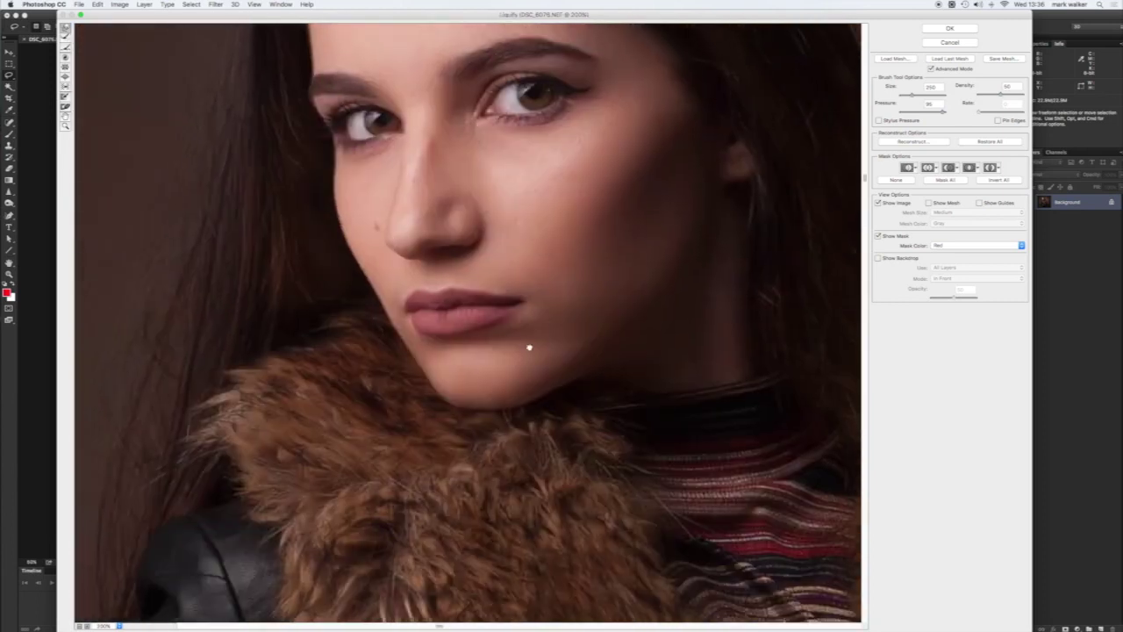
scroll(529, 348, "up", 10)
scroll(529, 347, "left", 5)
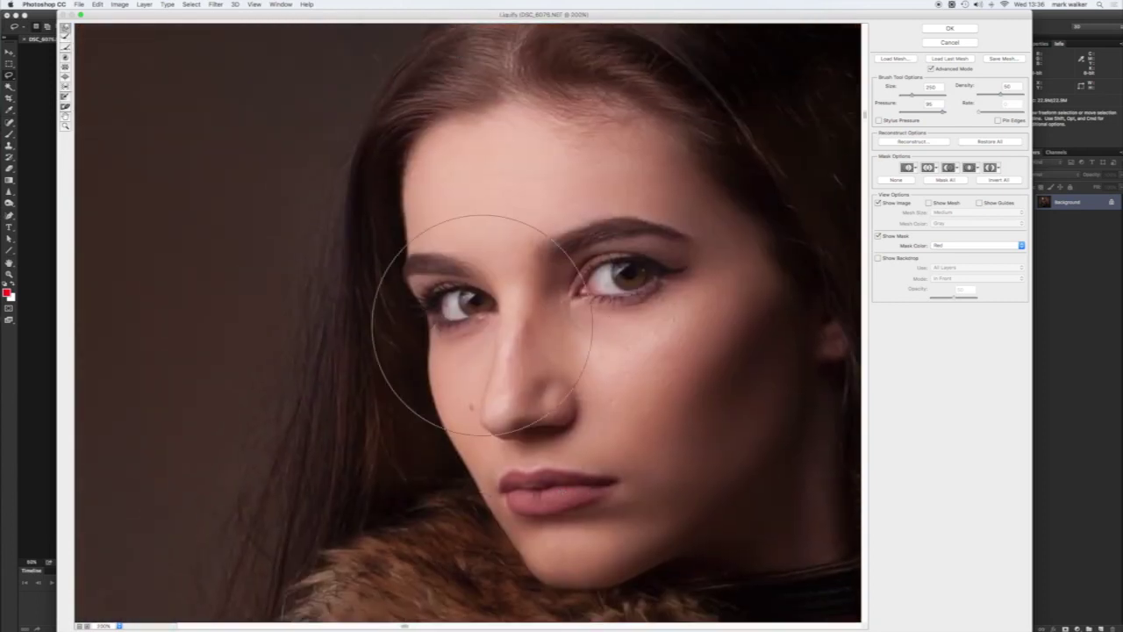
key("bracketleft")
key("bracketleft")
key("bracketleft")
key("bracketleft")
key("bracketleft")
key("bracketleft")
key("bracketleft")
key("bracketleft")
key("bracketleft")
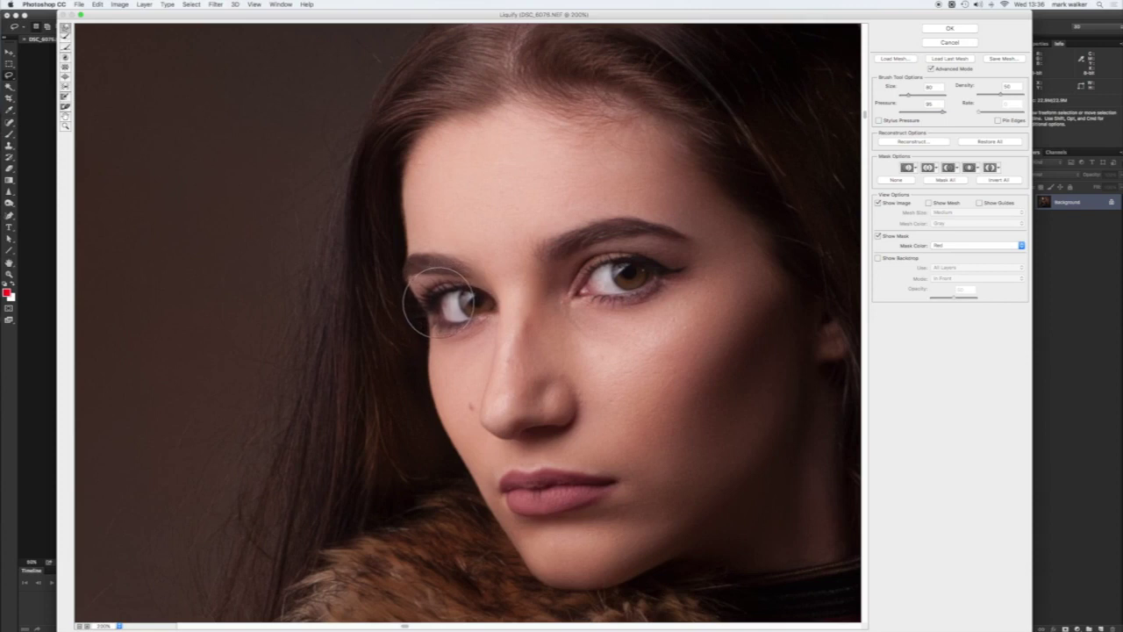
left_click_drag(443, 297, 449, 291)
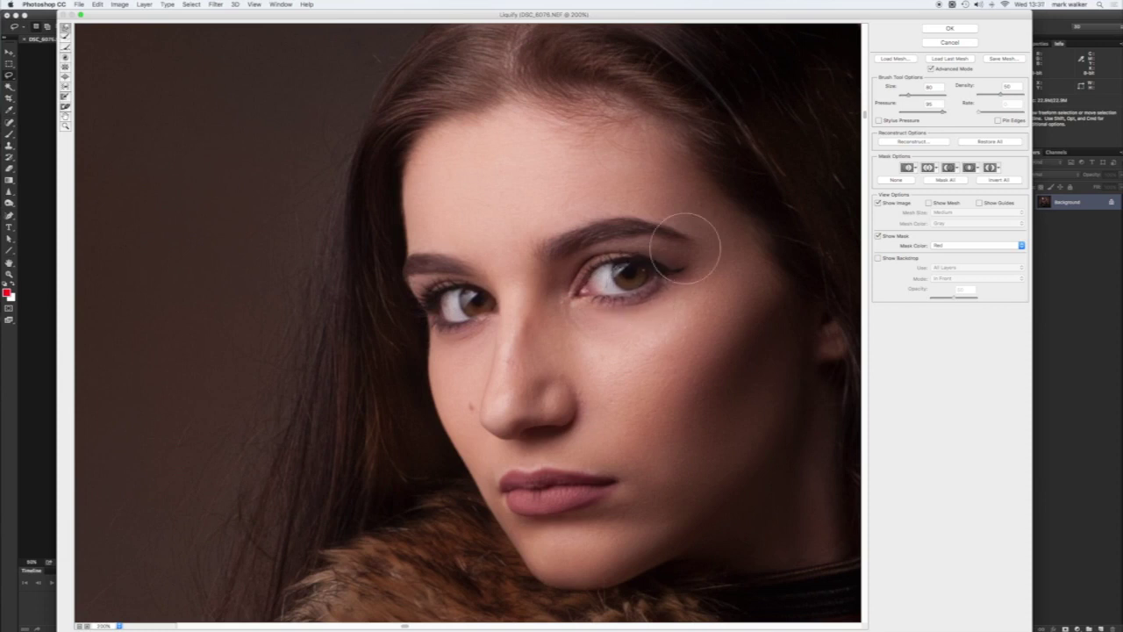
left_click(934, 30)
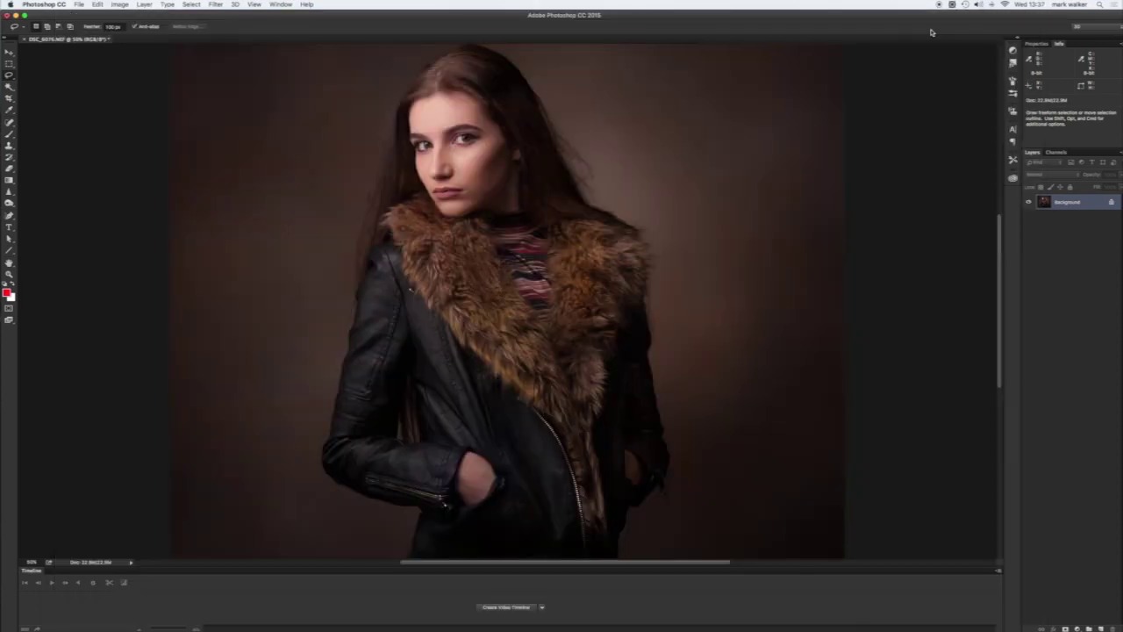
Compare the portrait before and after the Liquify changes by repeatedly undoing and redoing them
key("super+z")
key("super+z")
key("super+z")
key("super+z")
key("super+z")
key("super+z")
Choose the Spot Healing Brush and bring the whole portrait into view for further clean-up
left_click(9, 121)
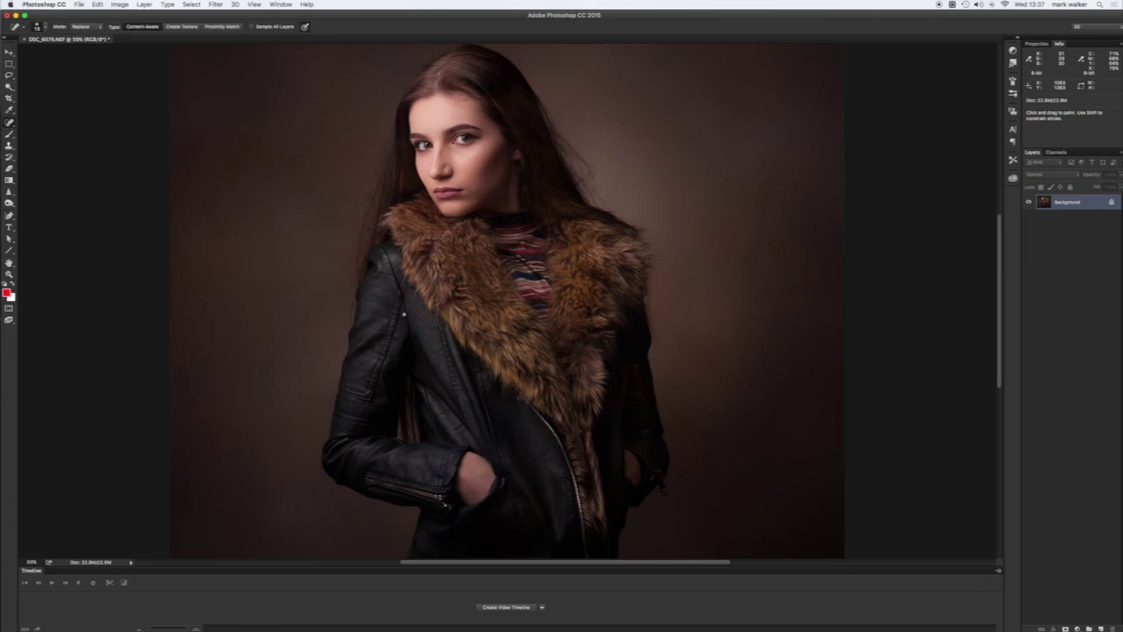
key("super+minus")
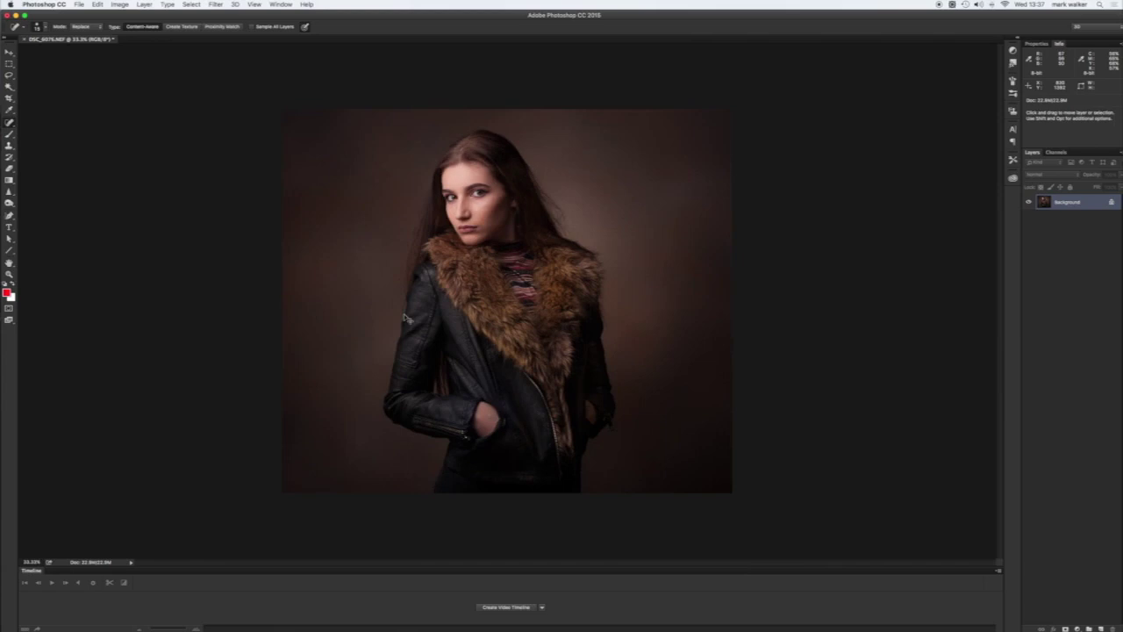